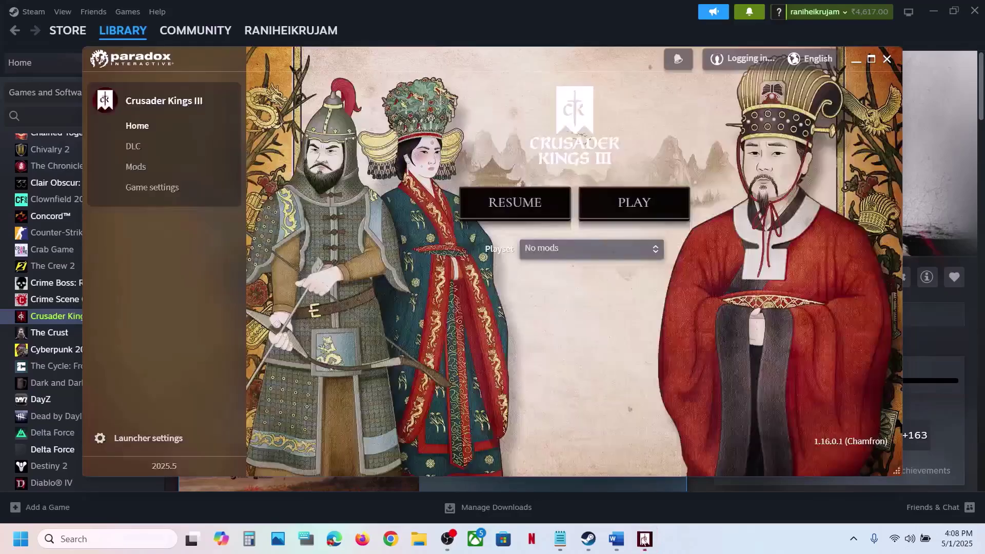
Highlight the Step 1 'select Vulkan' heading in Word, then minimize Word to show Steam
click(615, 540)
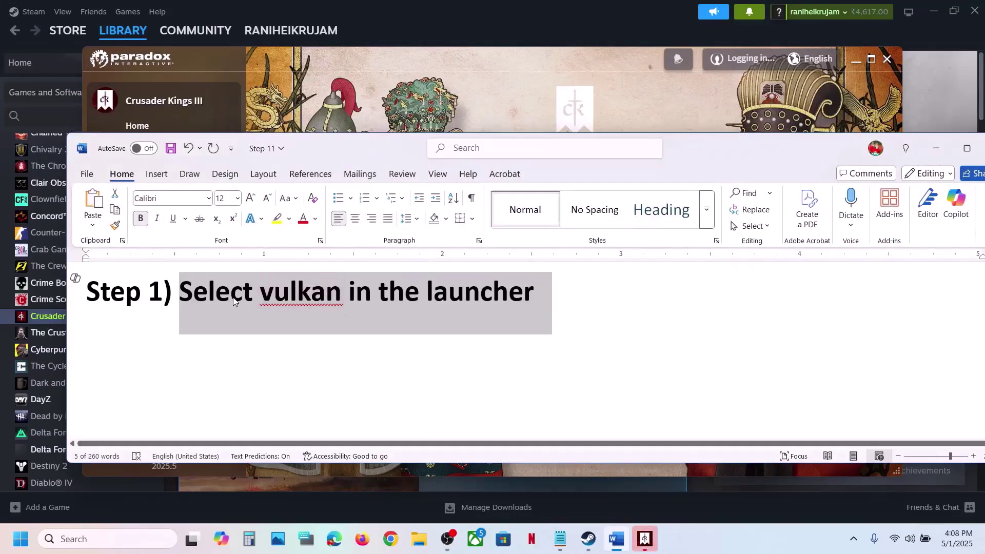
click(231, 292)
drag(192, 298, 534, 301)
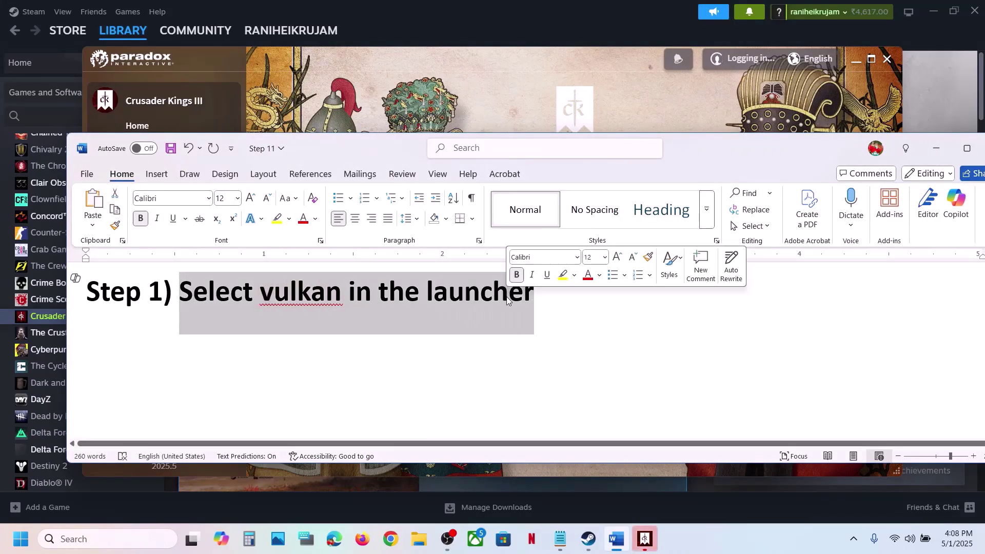
click(935, 147)
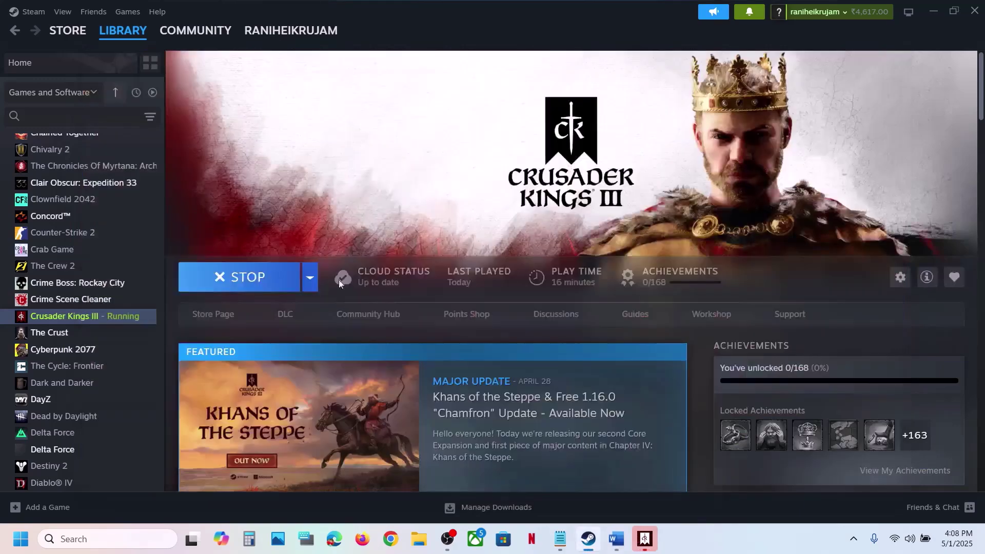
Set the Crusader Kings III renderer to Vulkan in Game settings, then close Paradox Launcher
click(645, 539)
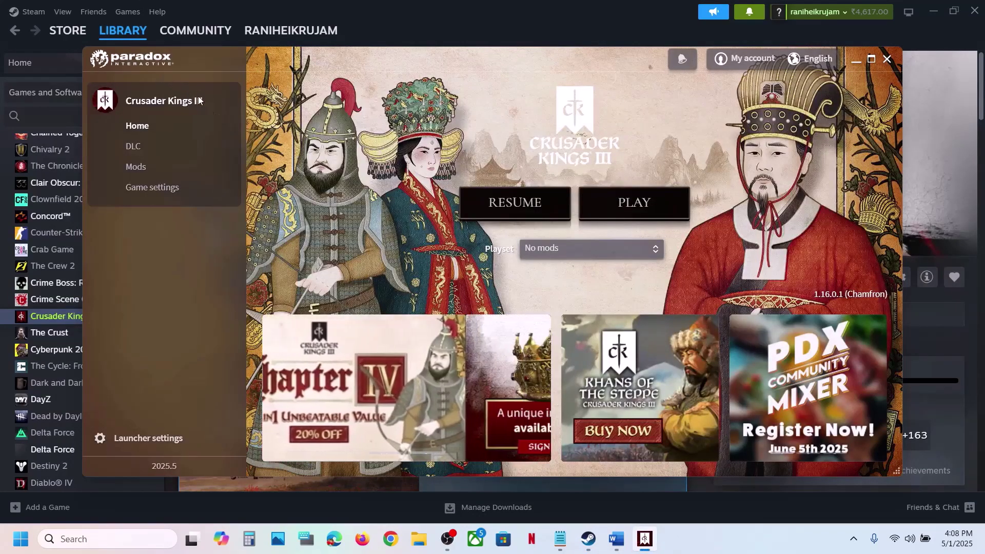
click(162, 193)
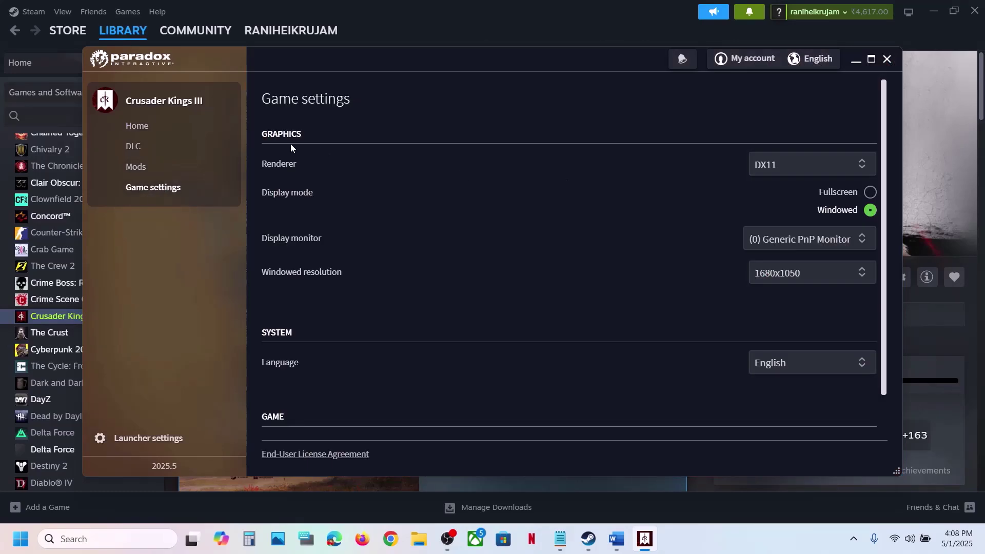
click(800, 167)
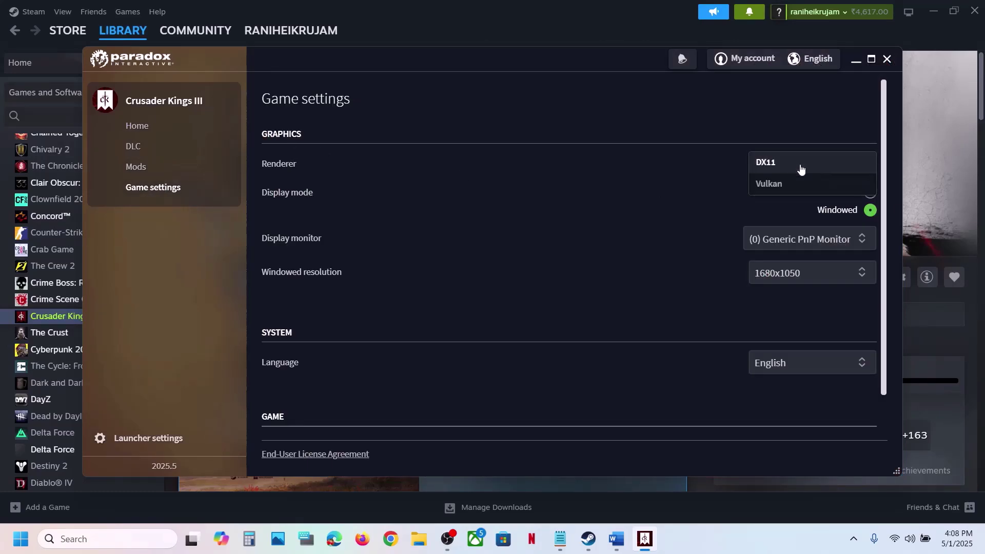
click(784, 184)
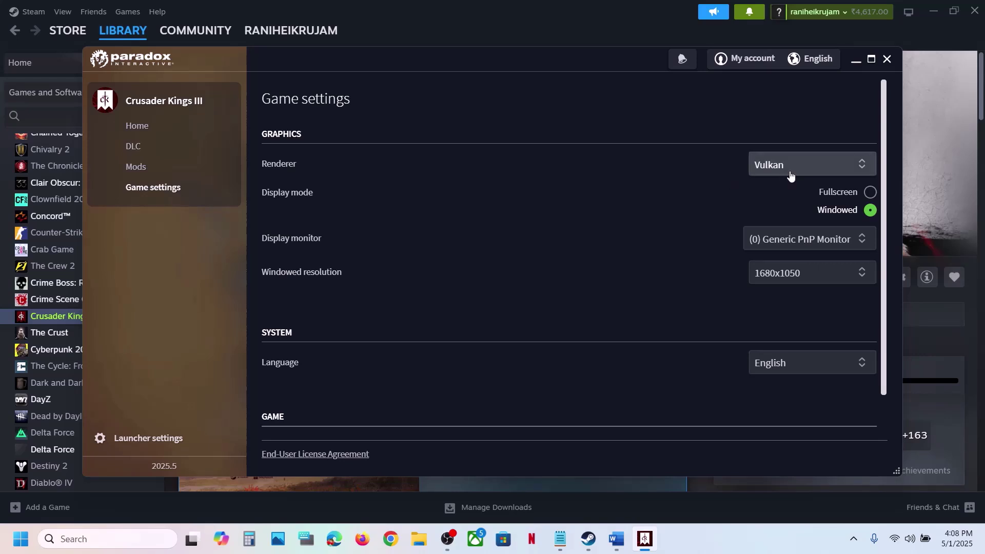
click(791, 176)
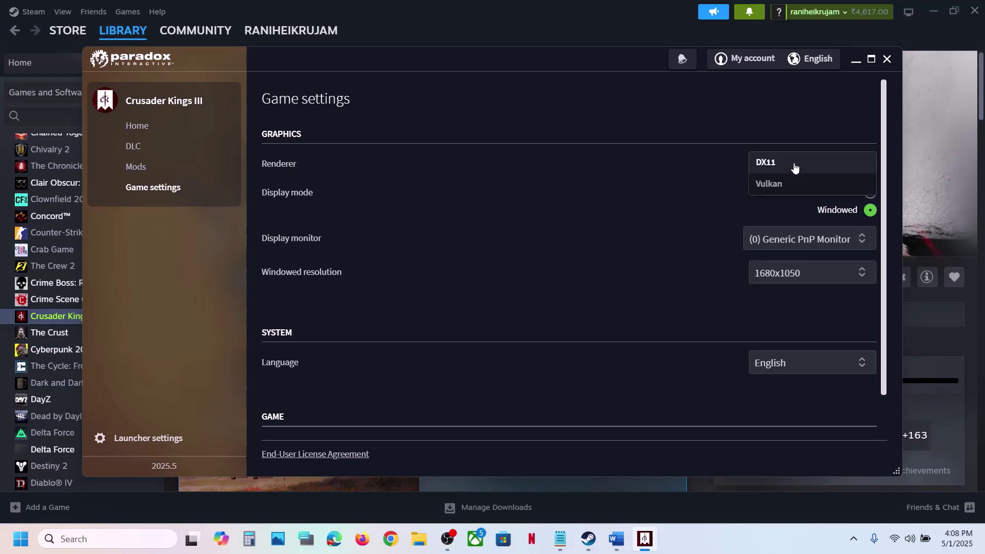
click(642, 107)
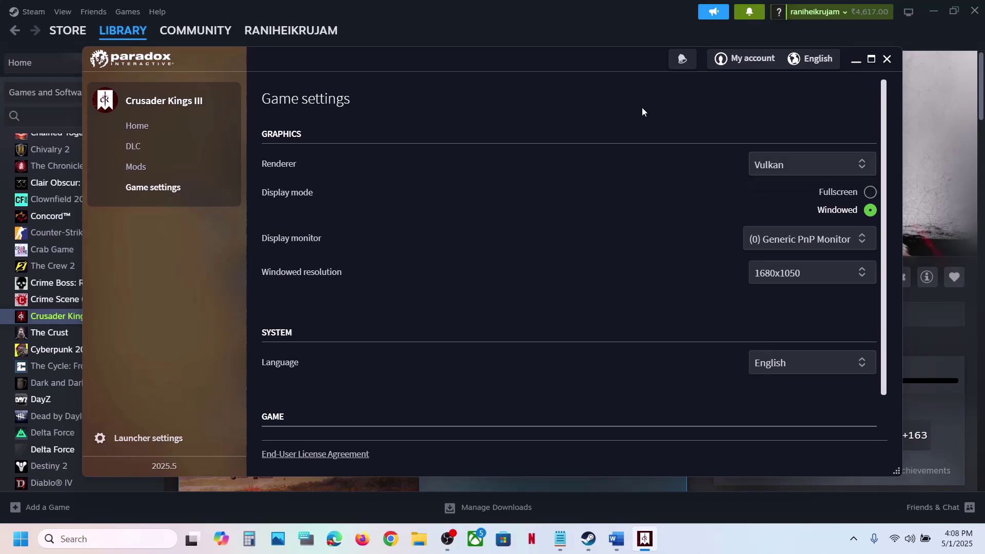
click(887, 59)
Highlight the Step 2 launch options (-vulkan, -dx11, -dx12) in Word, then return to Steam
click(615, 540)
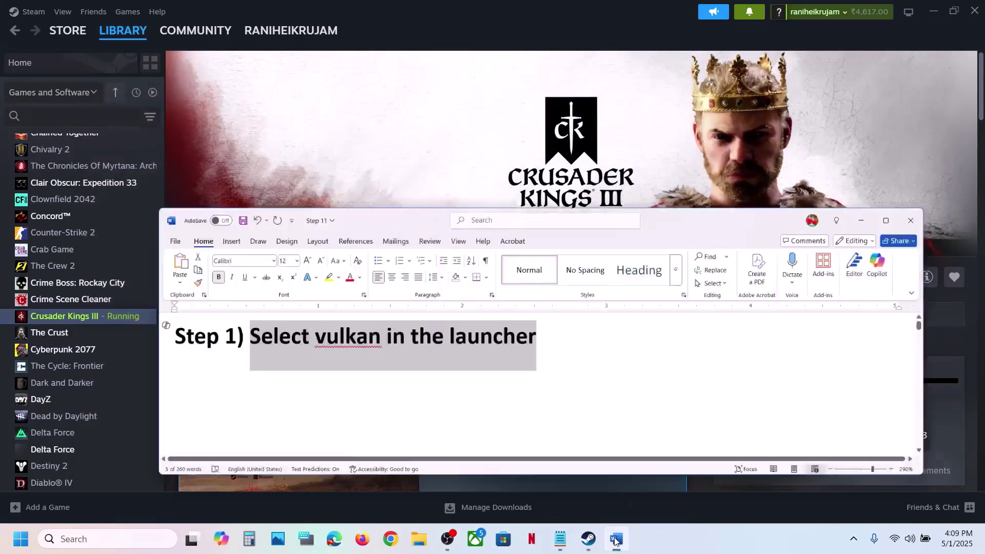
click(263, 298)
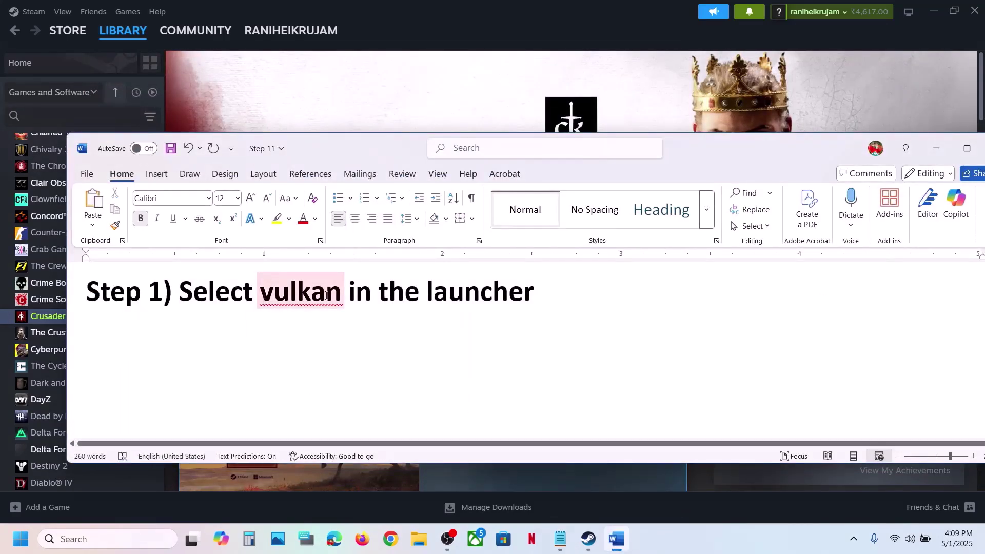
double_click(263, 298)
click(219, 342)
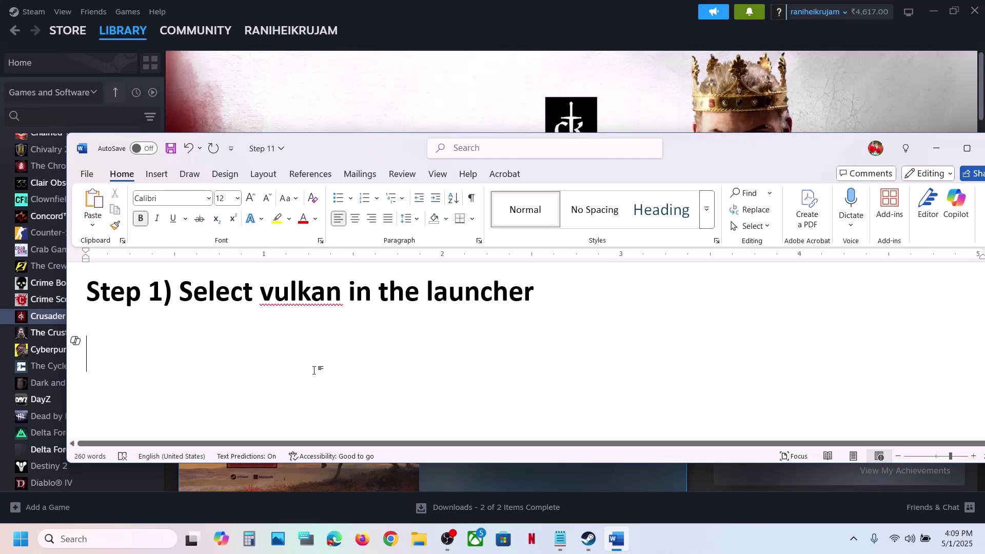
scroll(314, 371, down, 5)
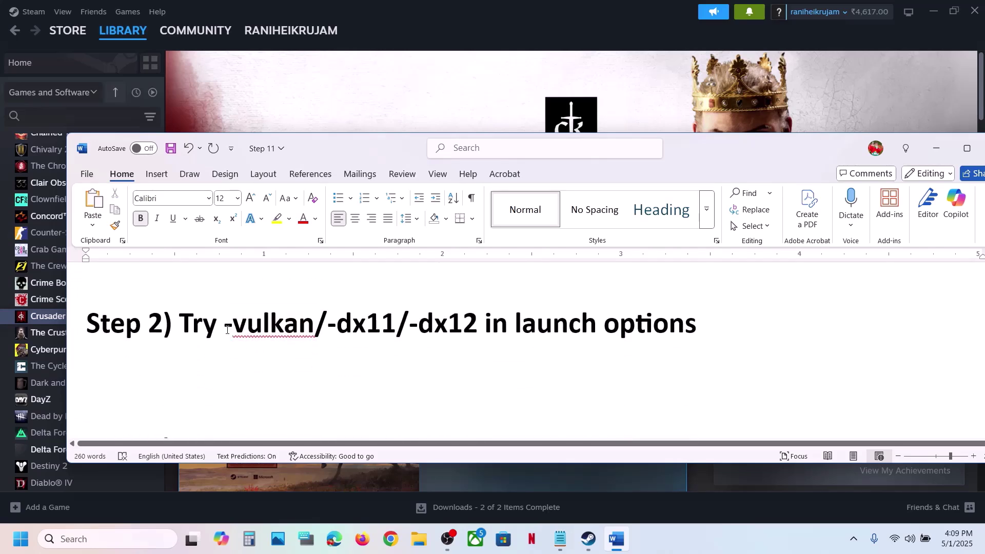
drag(227, 330, 510, 325)
click(59, 314)
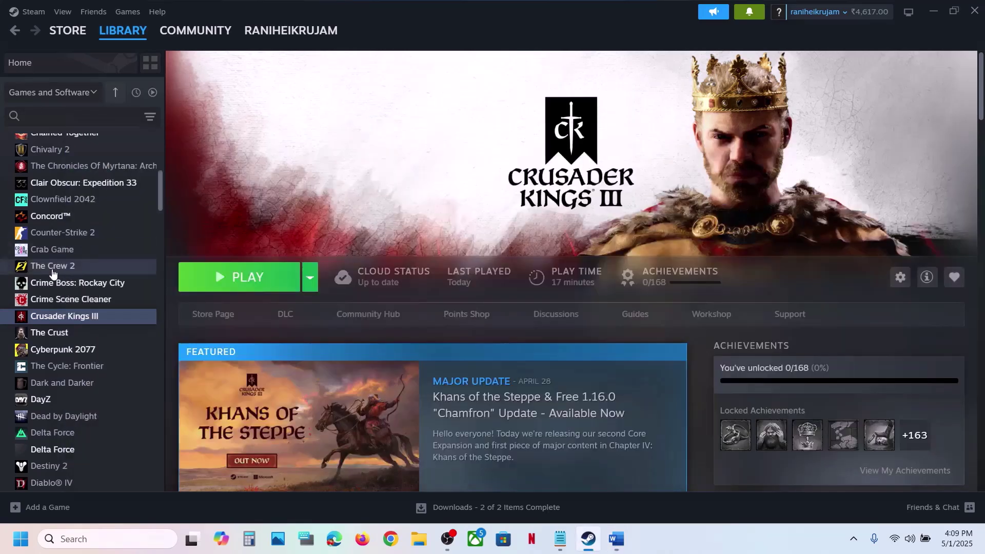
Set Crusader Kings III's Steam launch options to -vulkan
right_click(57, 323)
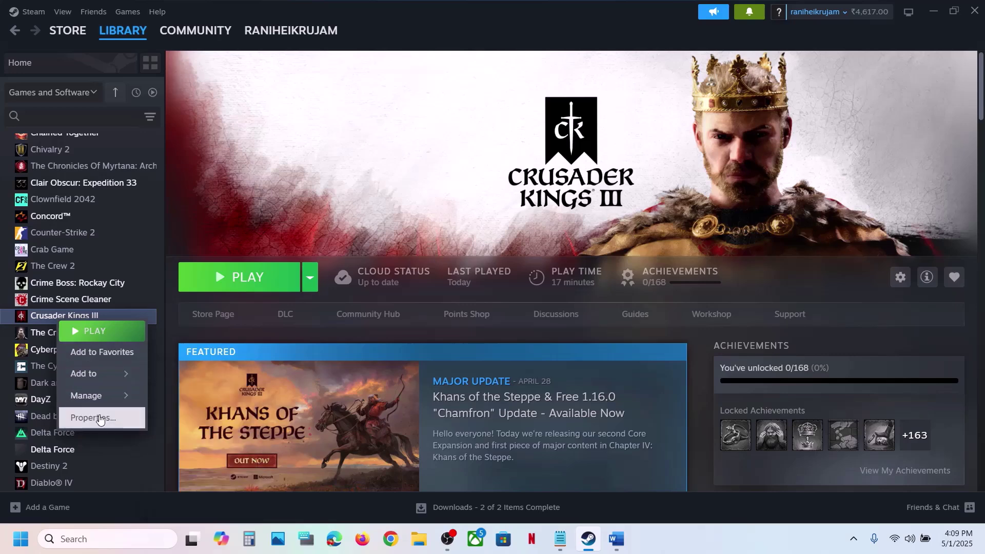
click(98, 416)
click(454, 300)
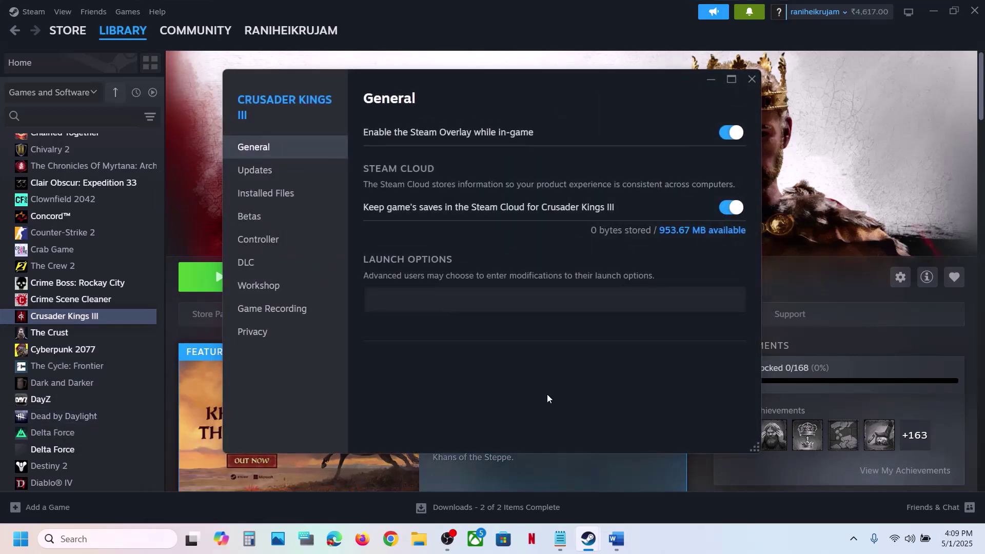
text(-vulkan)
click(531, 365)
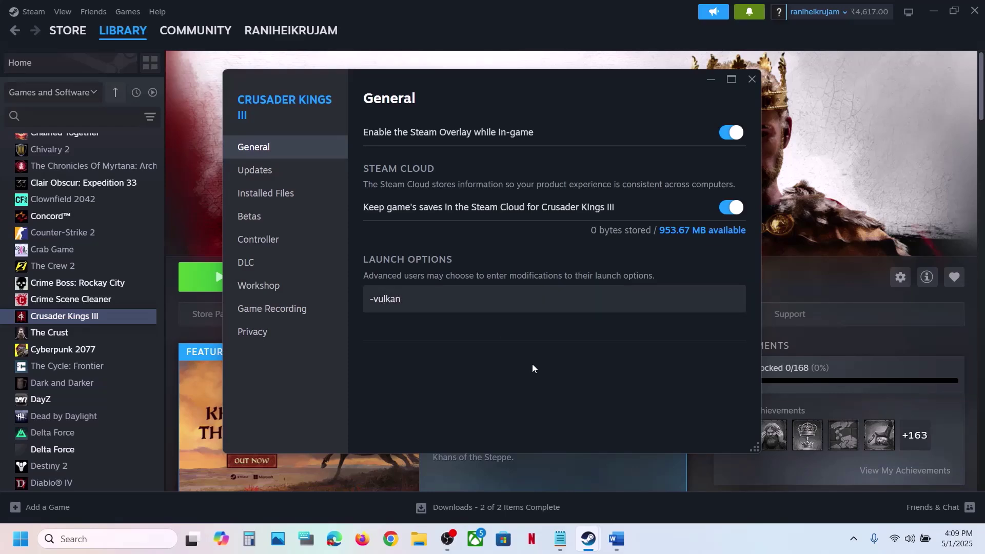
click(752, 79)
Replace the launch option with -dx11
right_click(99, 327)
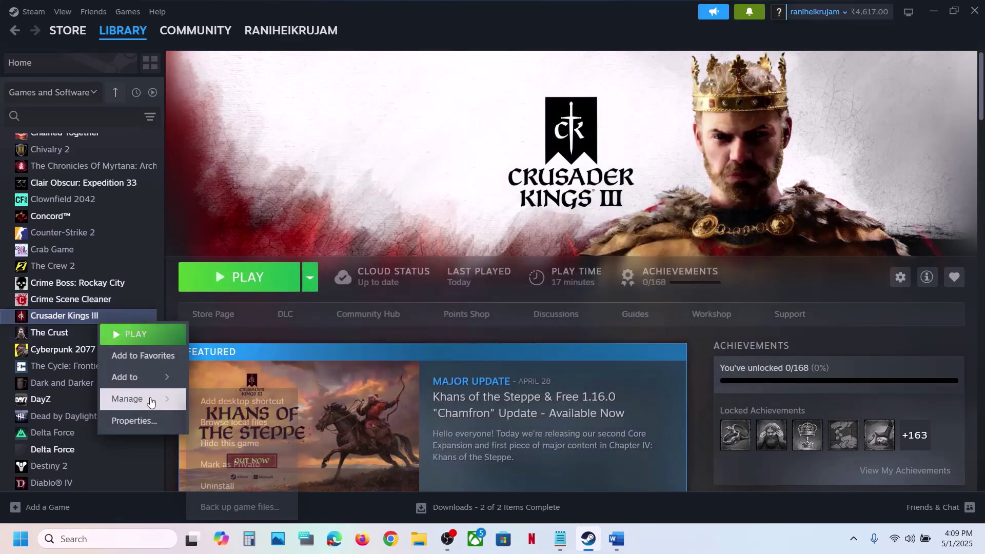
click(135, 420)
click(440, 298)
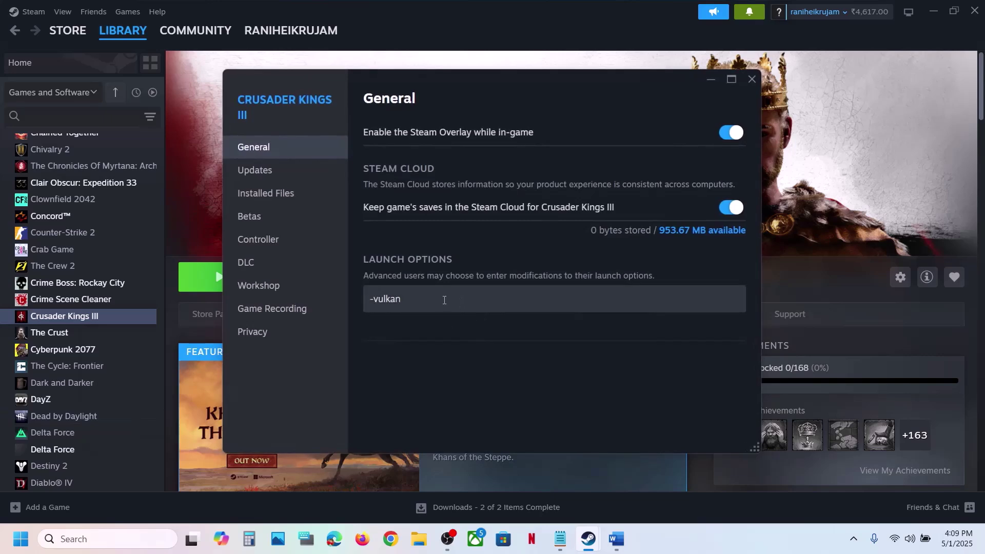
key(ctrl+a)
text(-dx)
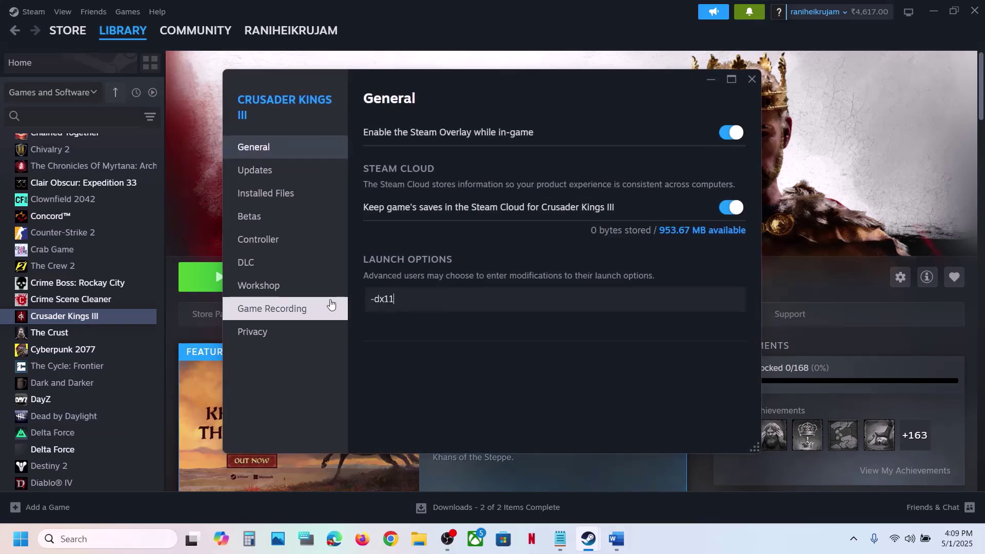
text(11)
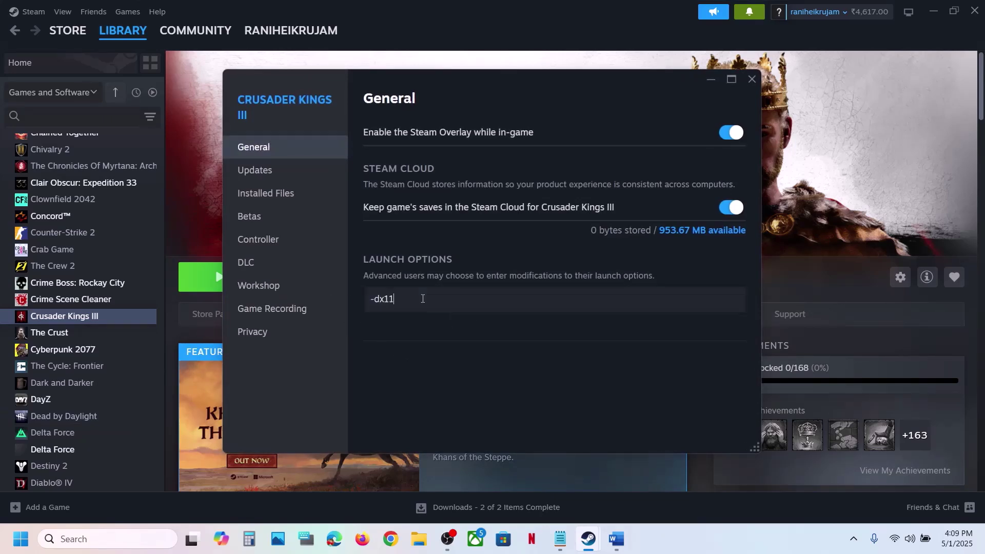
Switch the launch option to -dx12, then clear the field and close Properties
drag(422, 299, 366, 303)
text(-)
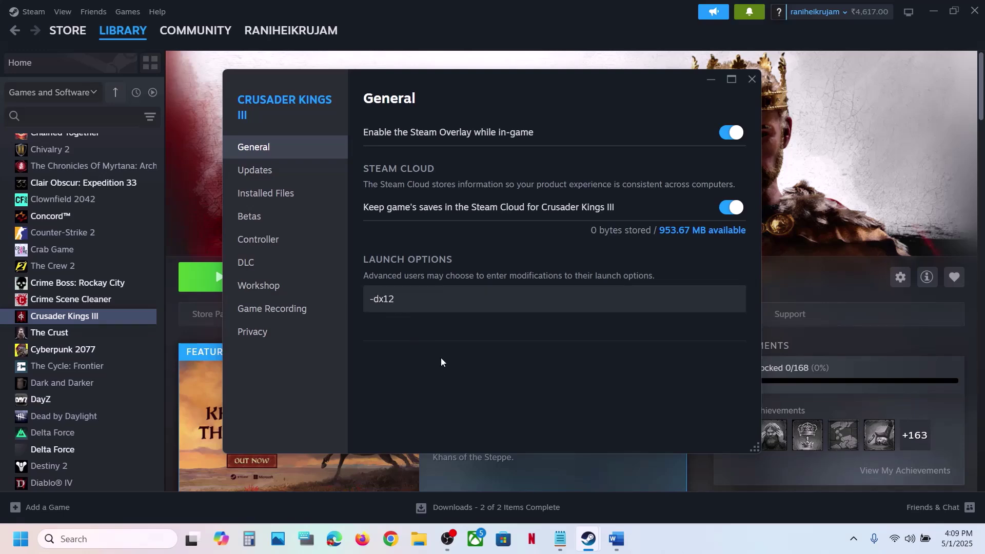
drag(399, 299, 359, 299)
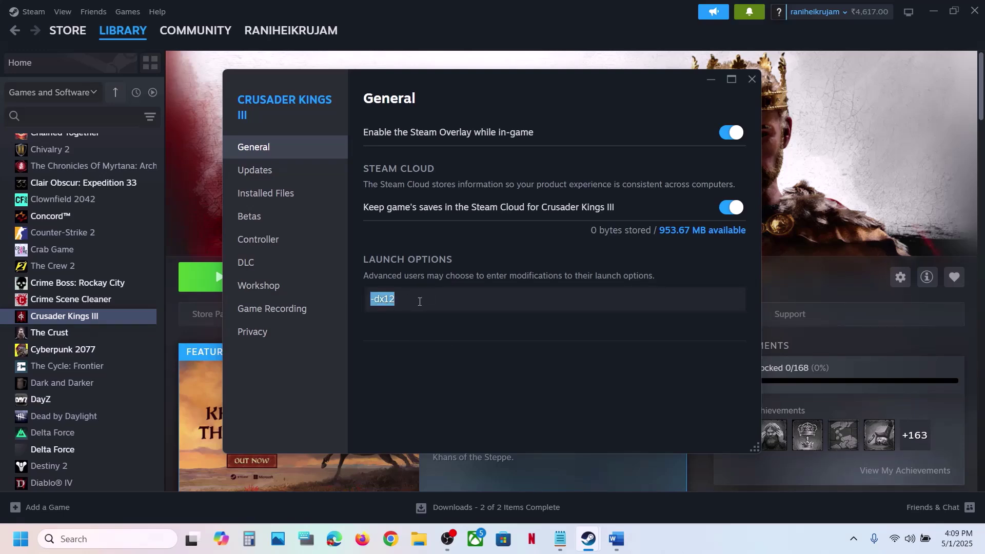
key(BackSpace)
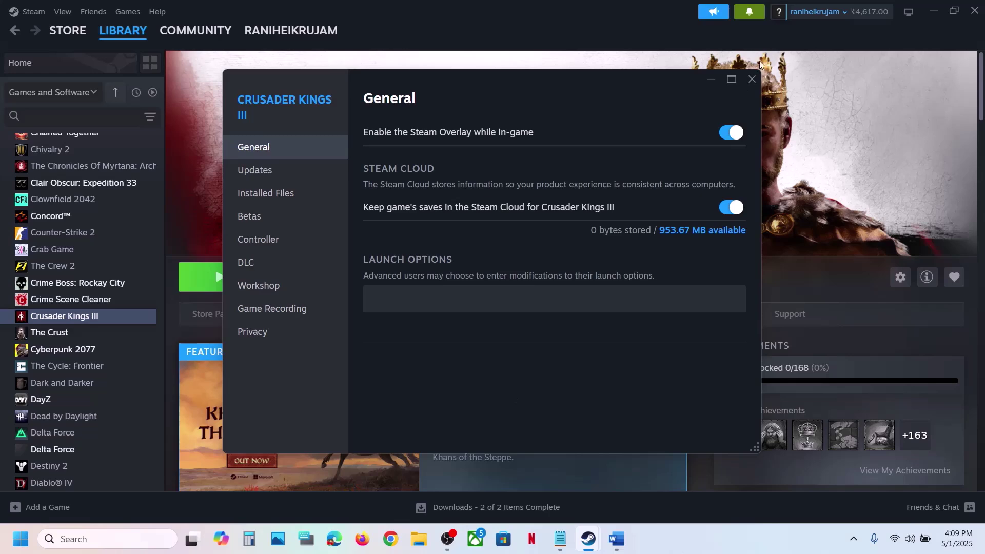
click(751, 80)
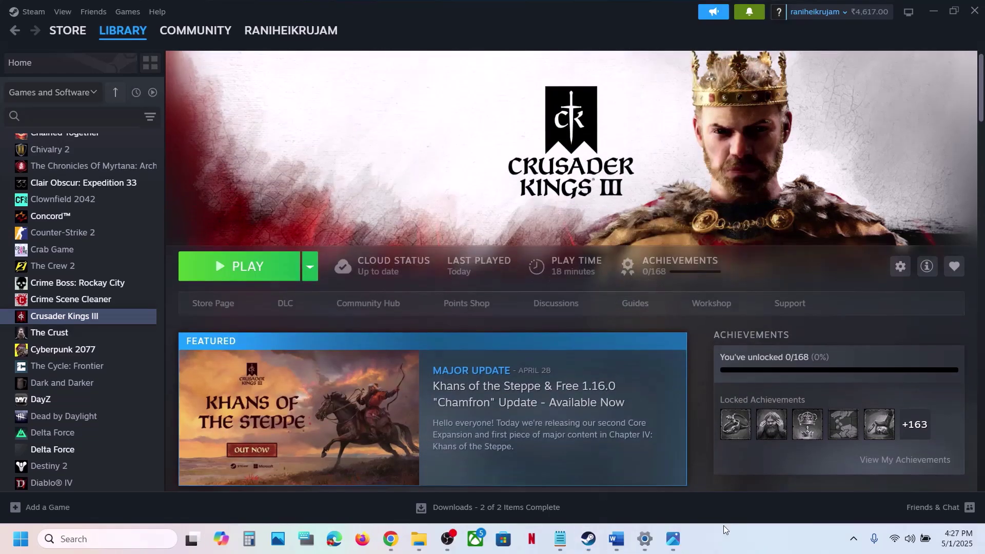
Open Crusader Kings III's install folder via Manage > Browse local files
click(622, 547)
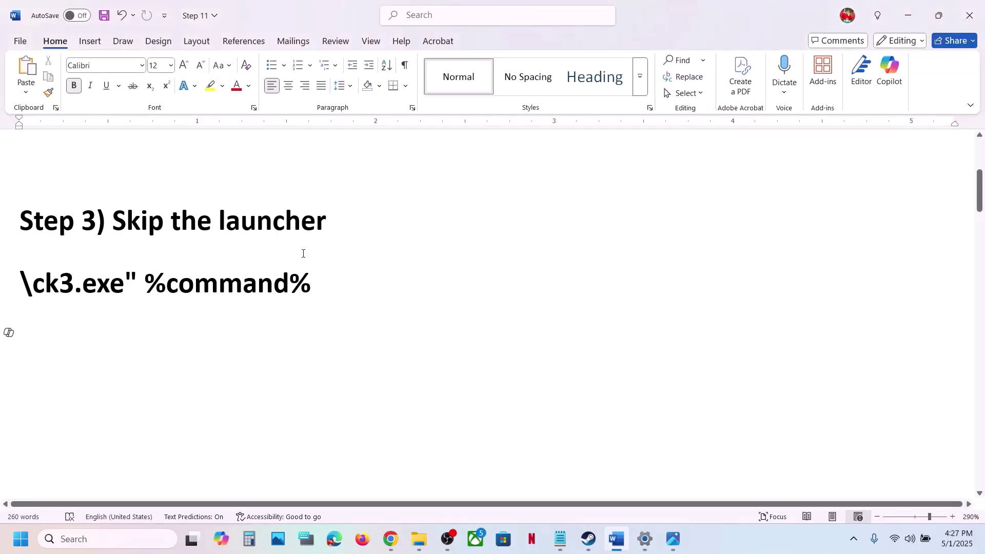
click(589, 539)
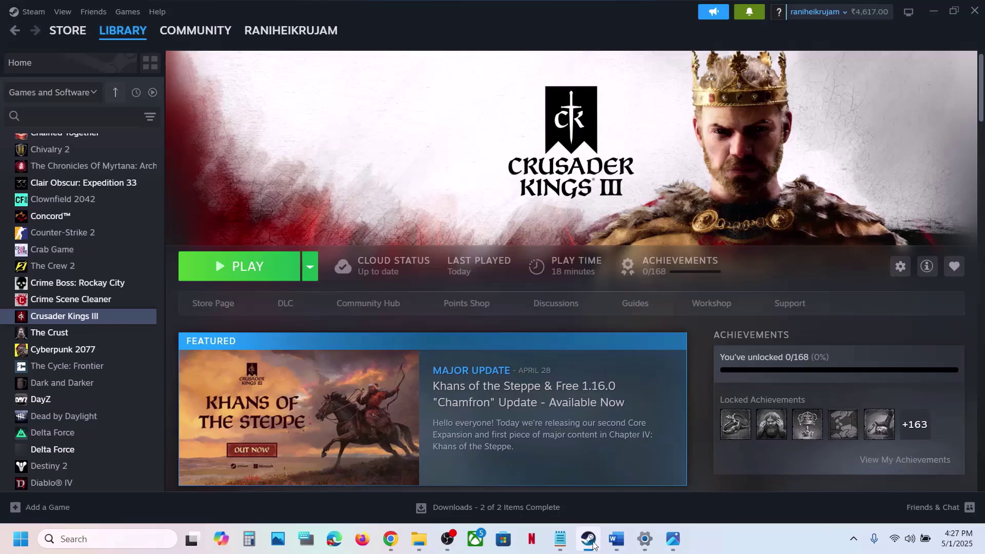
right_click(51, 318)
mouse_move(82, 393)
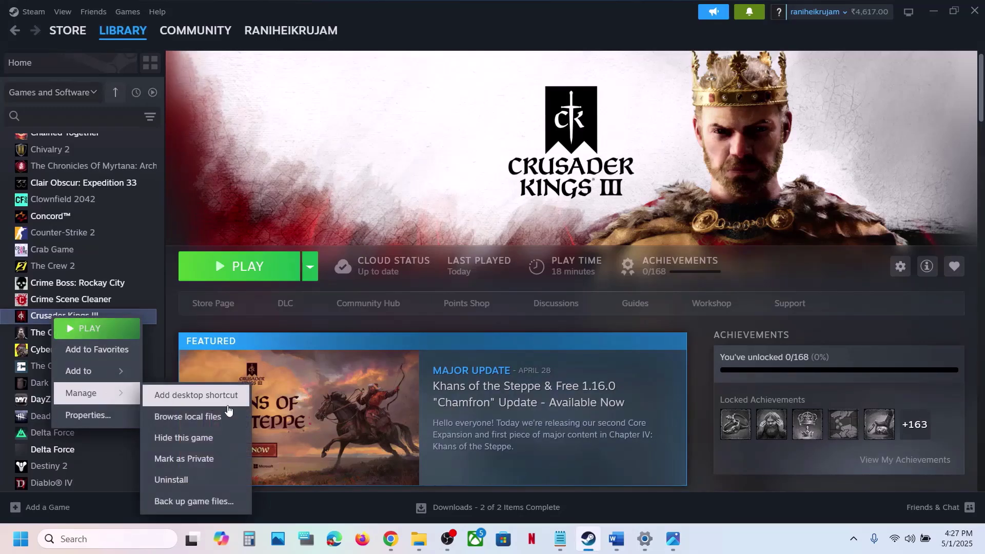
click(214, 419)
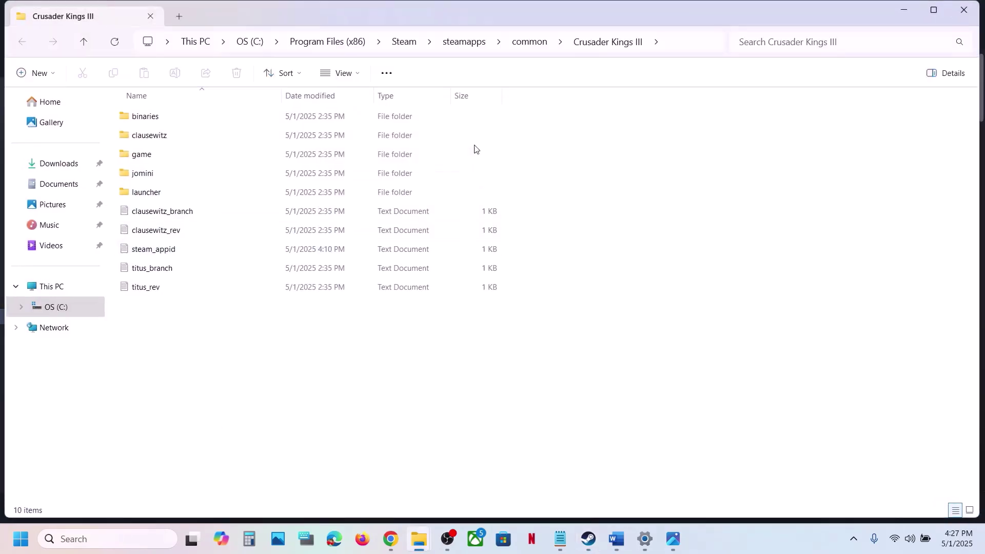
Copy the full path of the Crusader Kings III binaries folder containing ck3
double_click(151, 117)
click(164, 154)
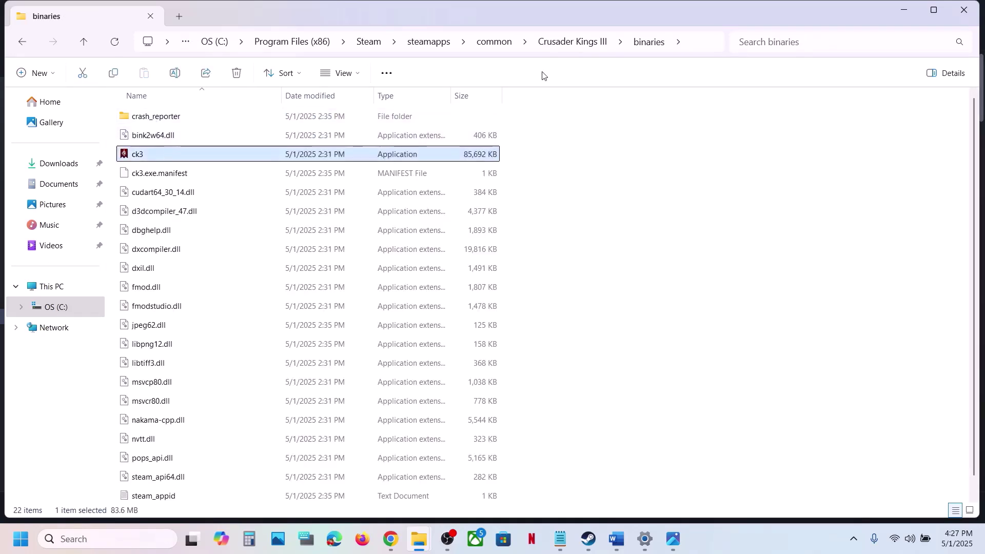
click(692, 41)
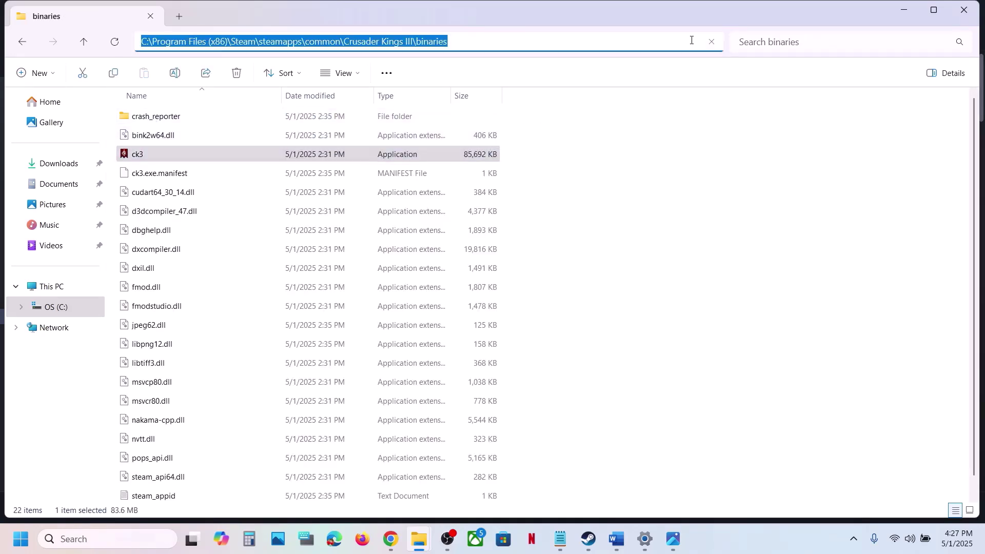
right_click(435, 42)
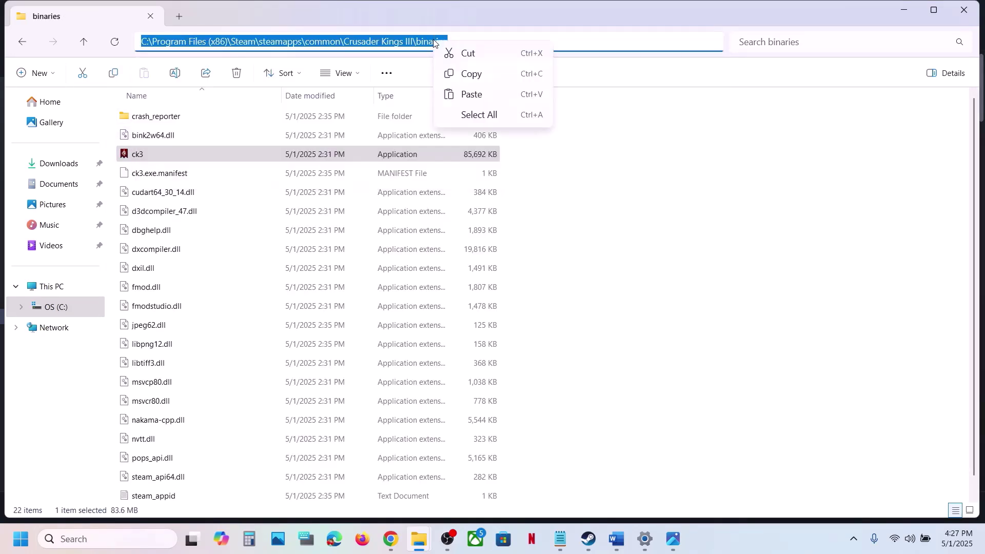
click(480, 75)
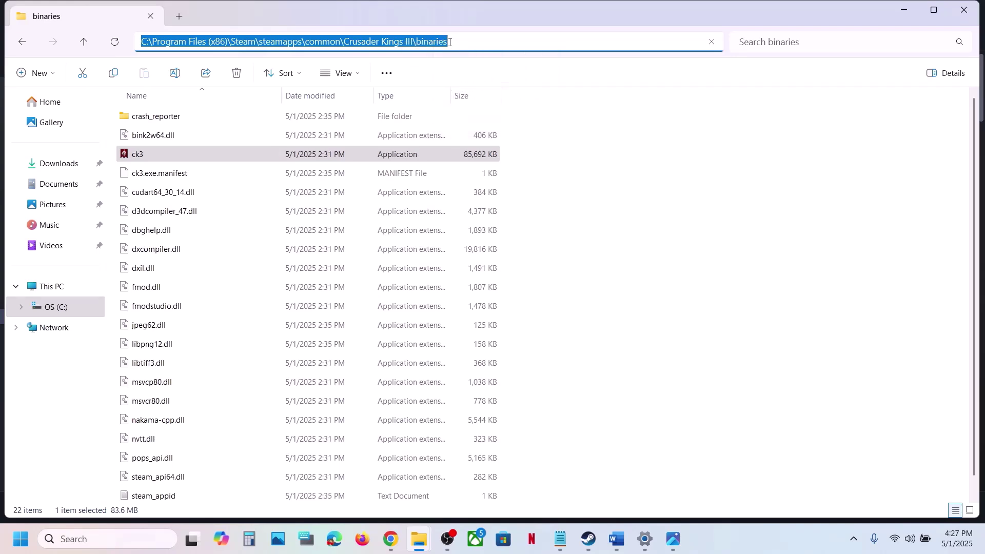
click(617, 539)
Paste the binaries path into Word and append \ck3.exe" %command% after it
key(ctrl+v)
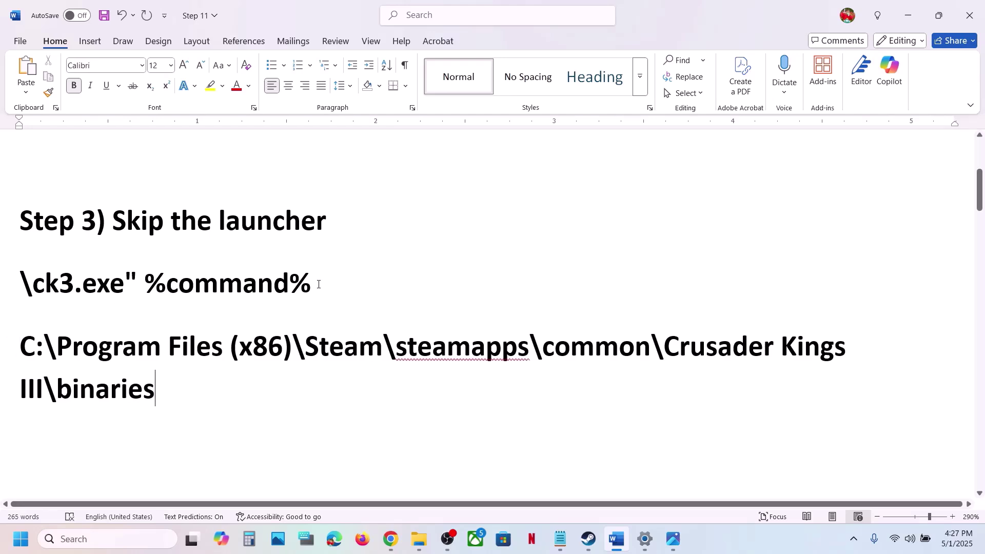
drag(324, 282, 20, 287)
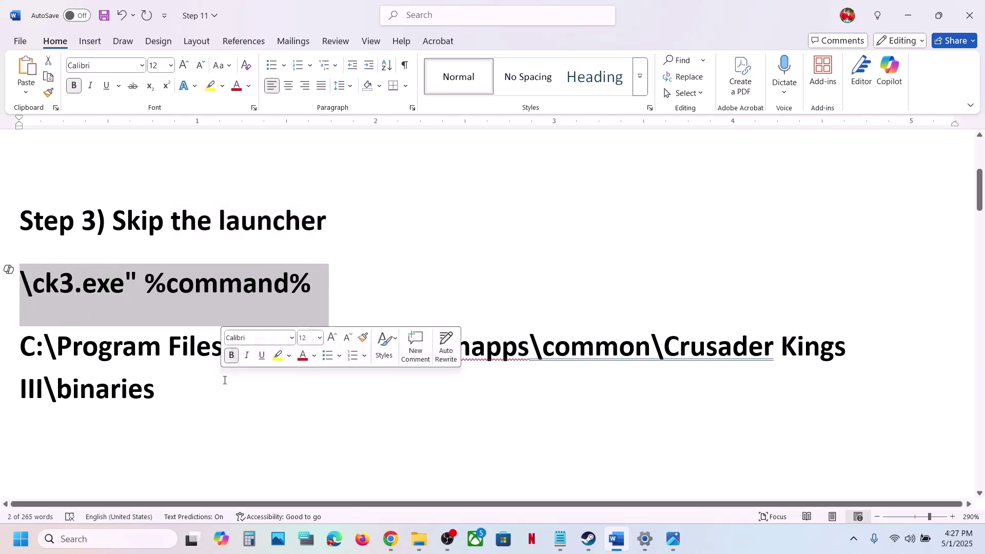
click(174, 388)
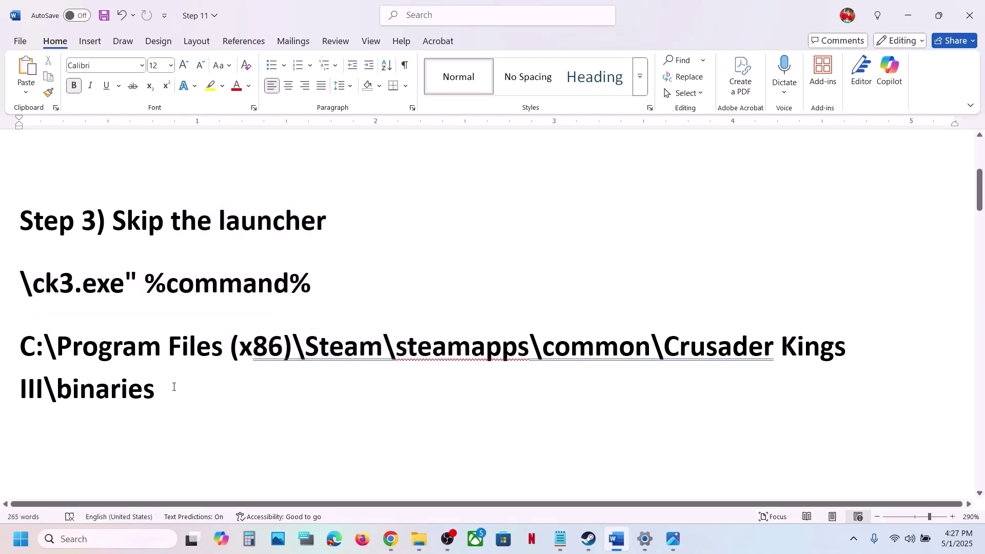
key(ctrl+v)
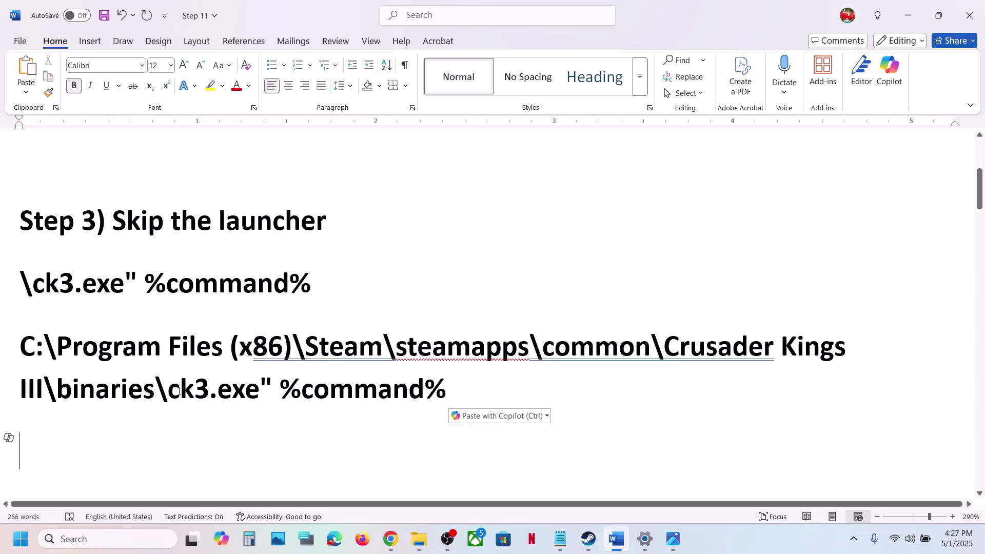
Copy the closing quote and paste it as an opening quote before C:
double_click(276, 388)
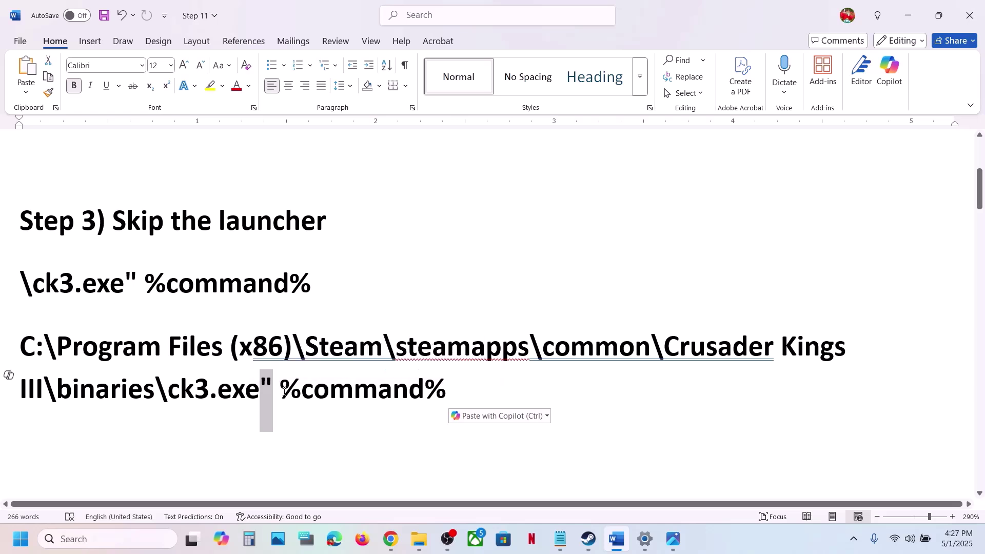
click(279, 390)
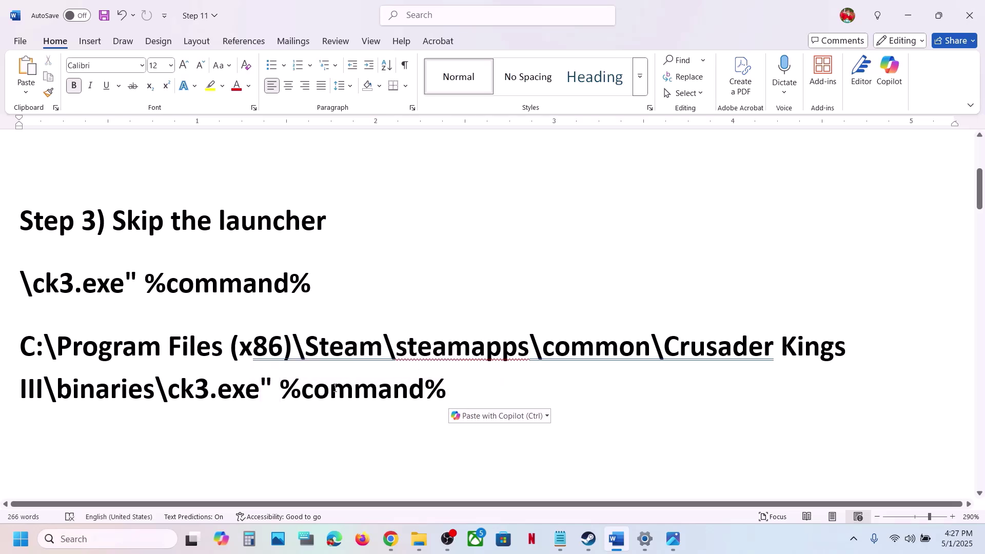
drag(272, 381, 266, 385)
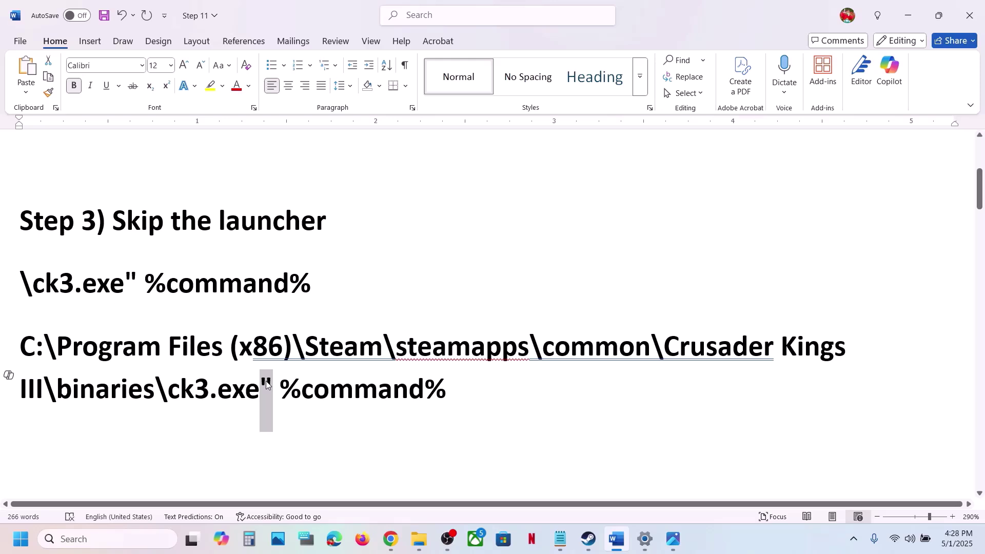
right_click(268, 385)
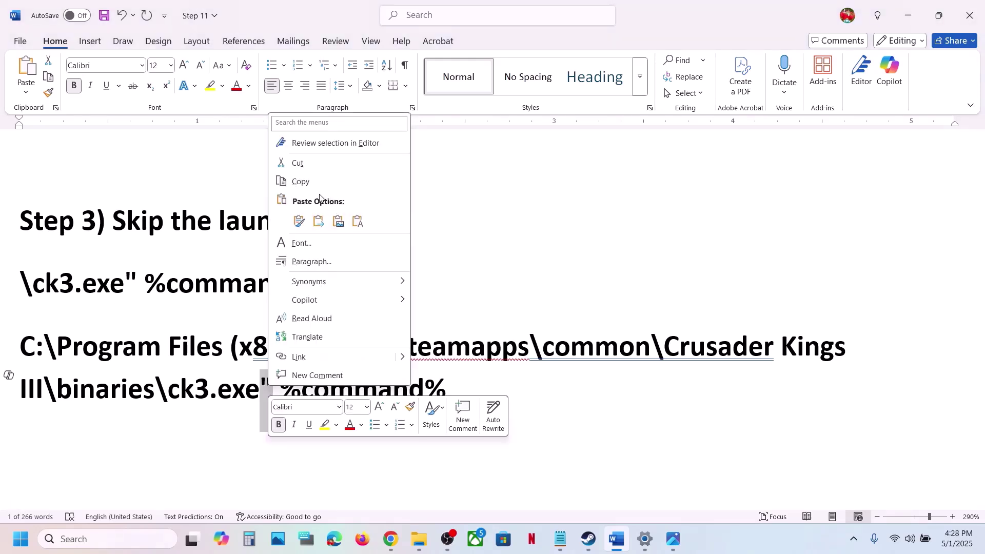
click(301, 182)
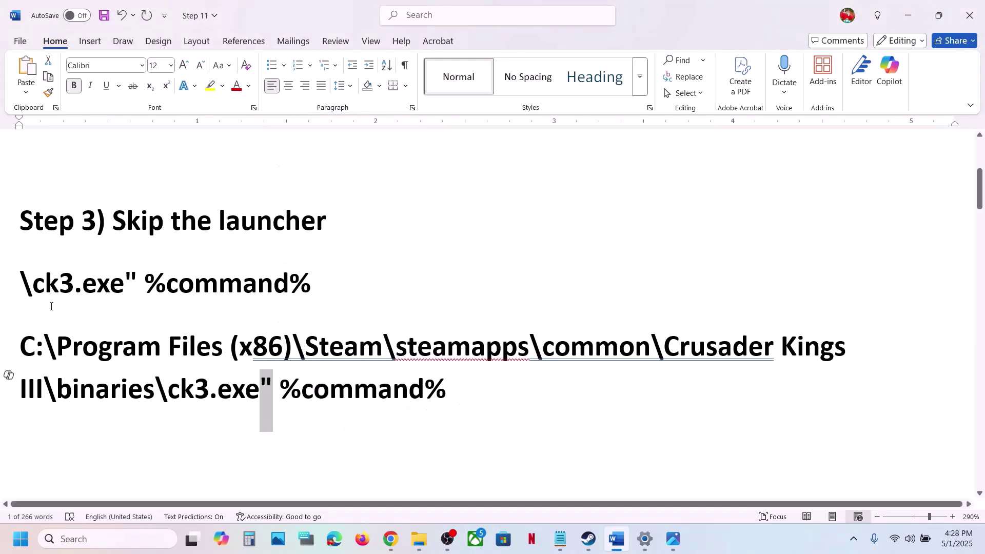
click(23, 345)
right_click(23, 345)
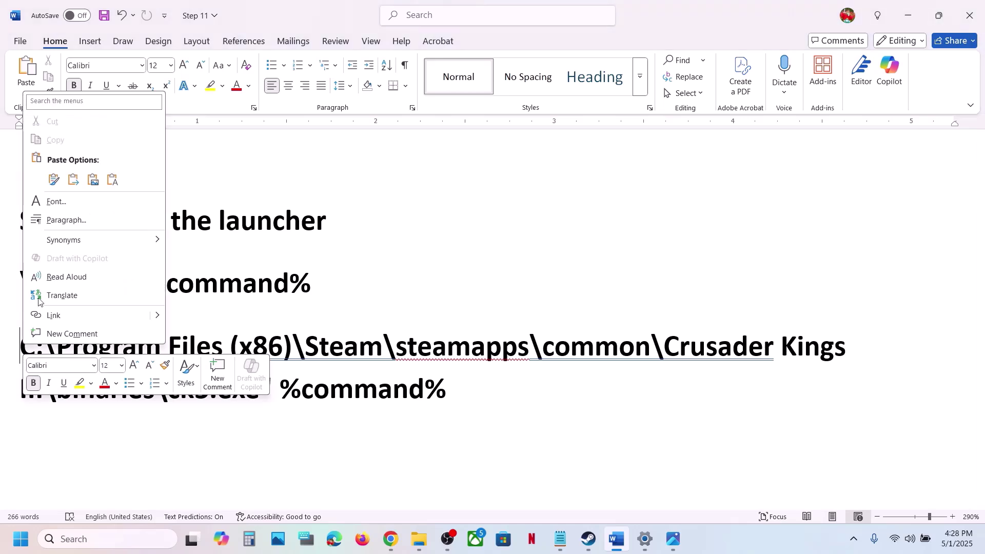
click(53, 180)
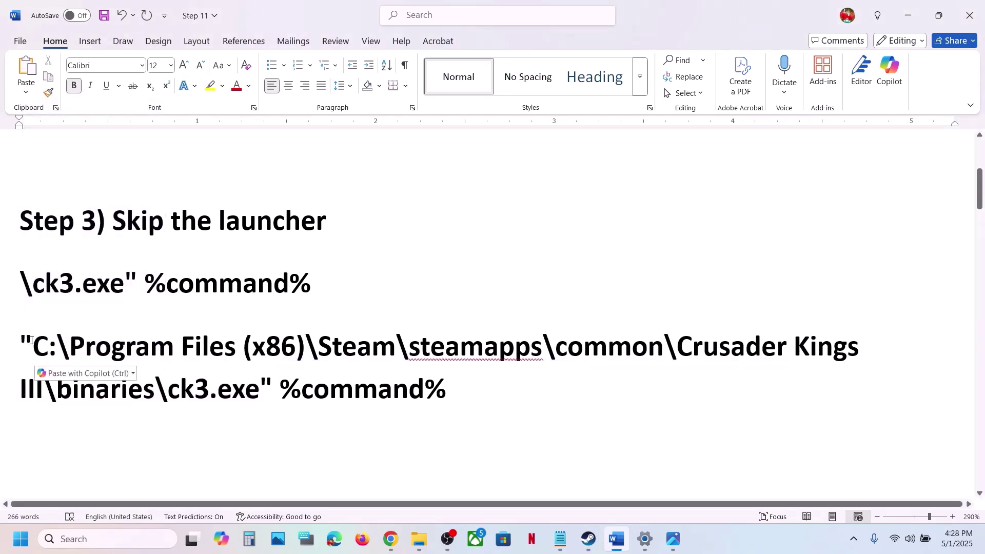
drag(31, 340, 19, 340)
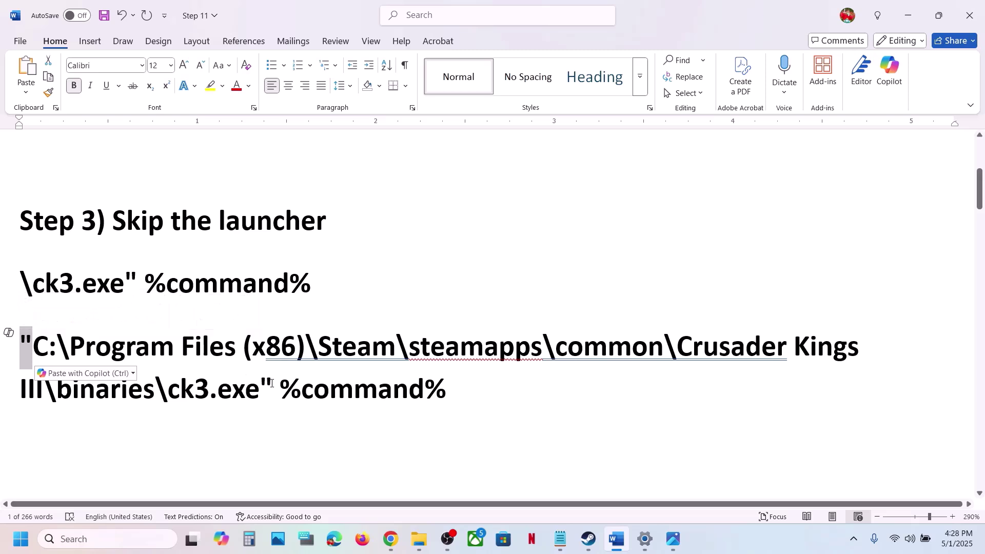
drag(271, 383, 263, 383)
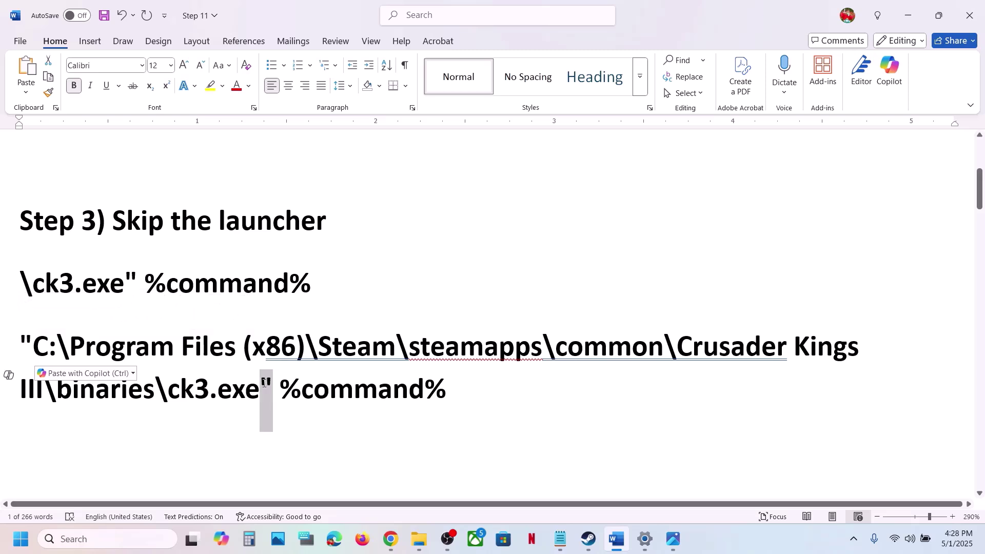
Copy the full quoted ck3.exe %command% launch line
click(467, 391)
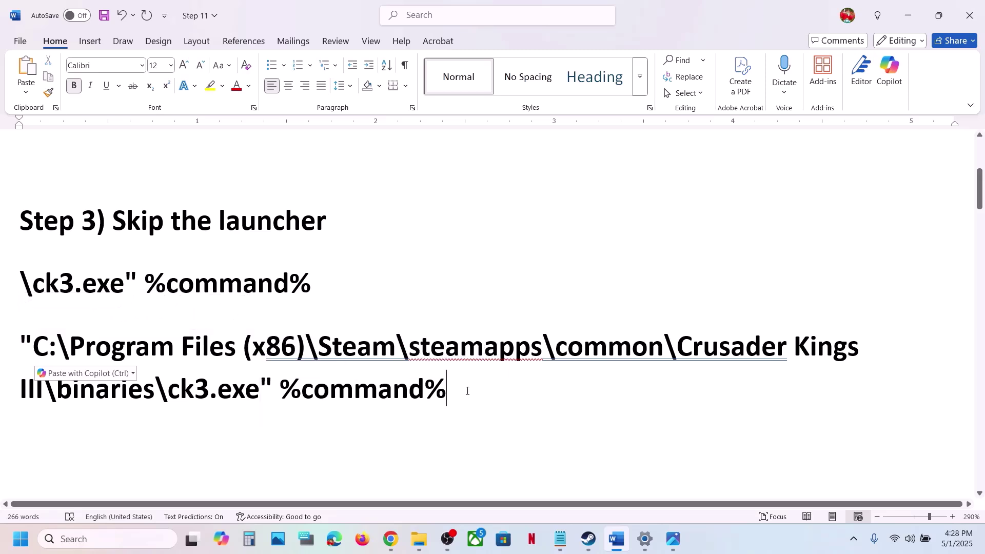
drag(468, 391, 18, 350)
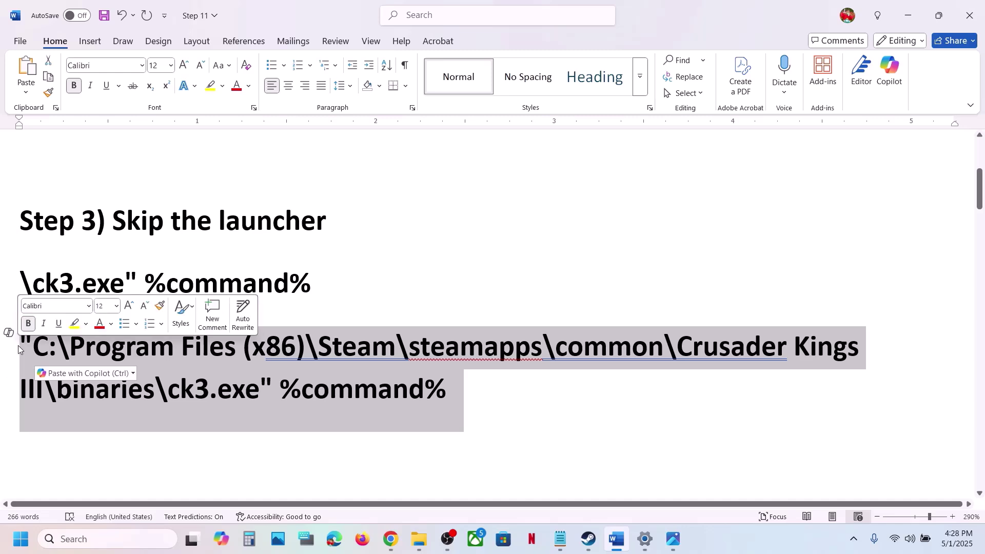
click(110, 374)
right_click(221, 366)
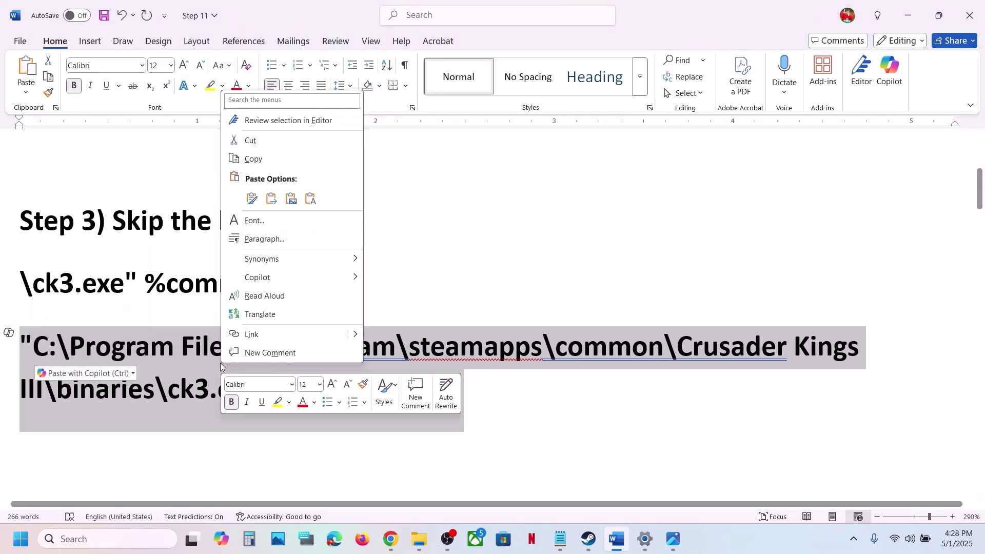
click(254, 159)
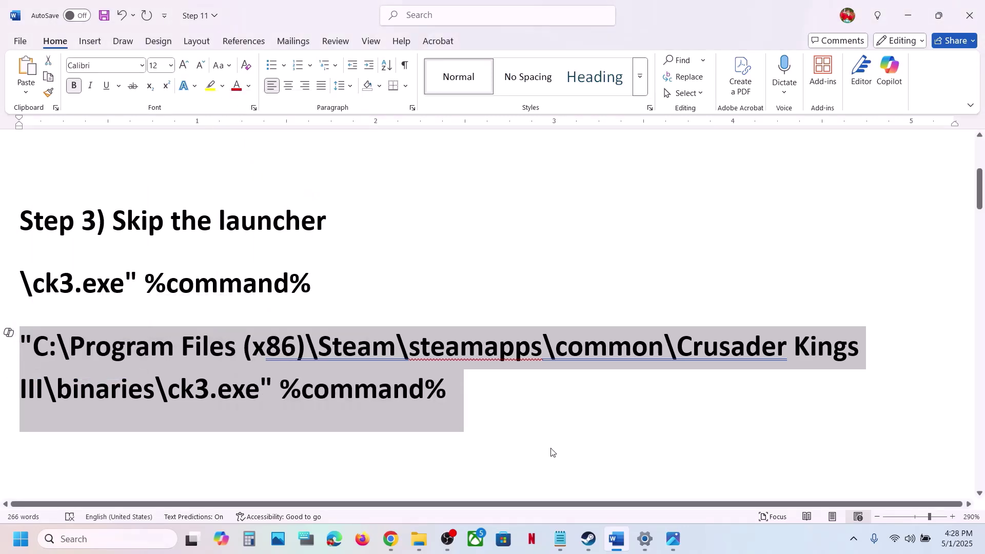
click(590, 540)
Paste the quoted ck3.exe %command% line into Crusader Kings III's Launch Options
right_click(88, 318)
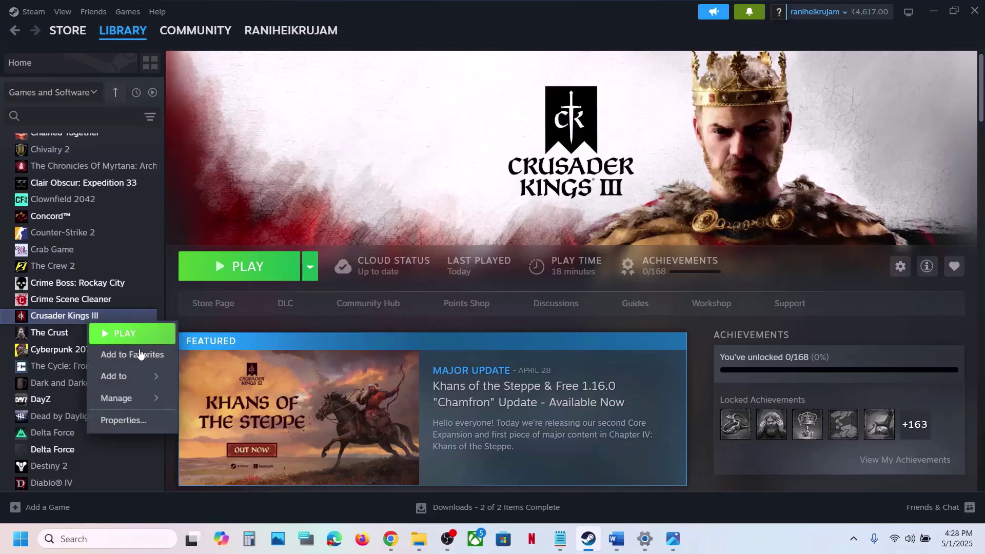
click(136, 421)
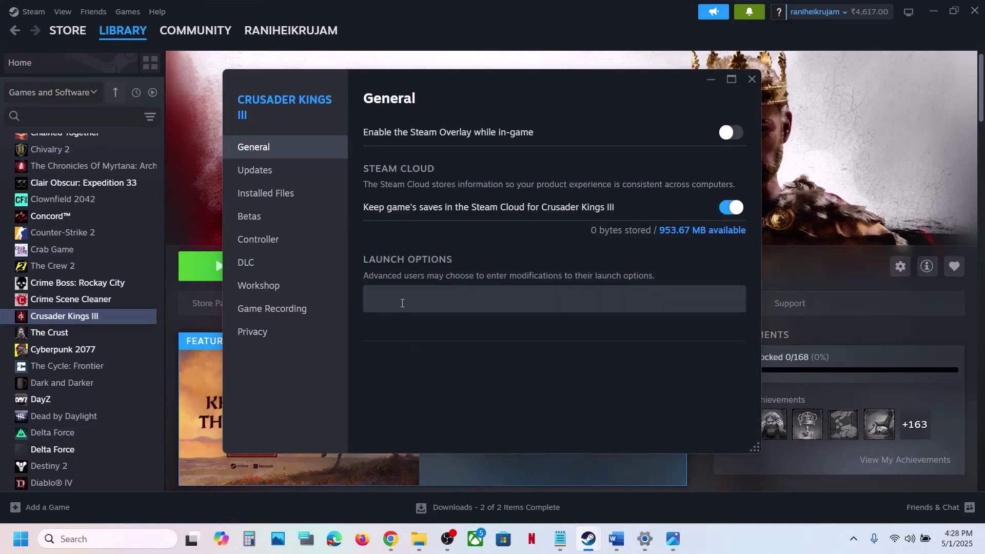
click(403, 303)
key(ctrl+v)
click(475, 362)
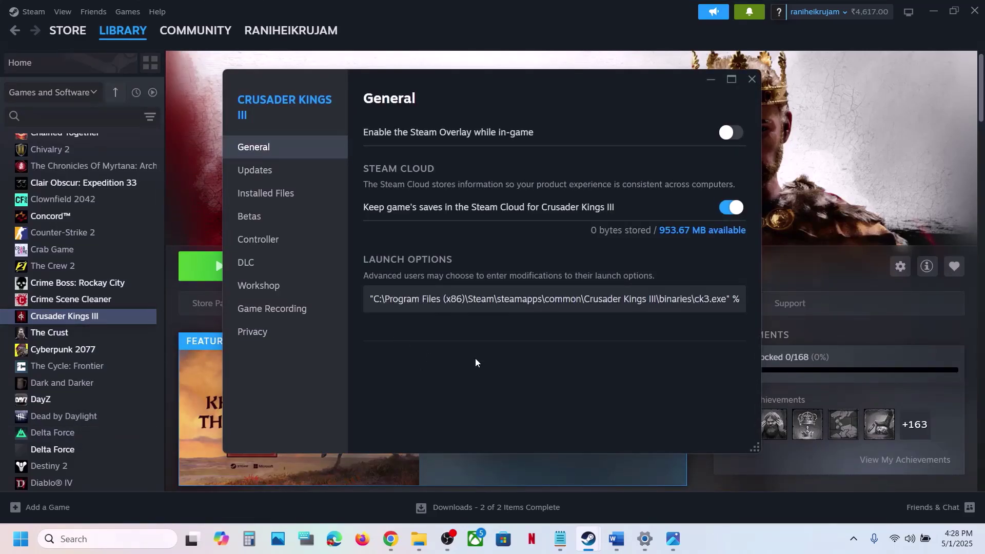
click(753, 80)
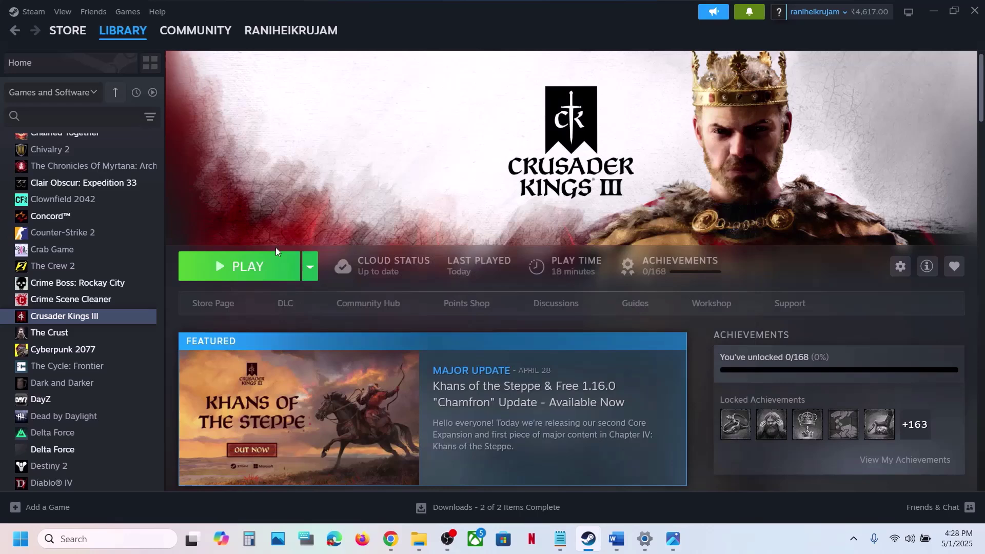
Launch Crusader Kings III, then stop it from Steam and confirm exiting
click(258, 275)
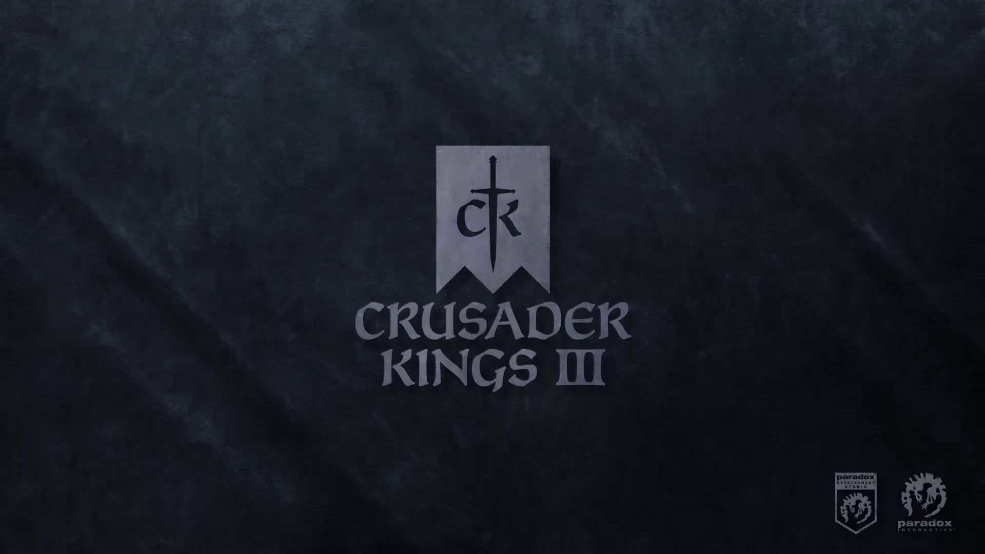
key(alt+Tab)
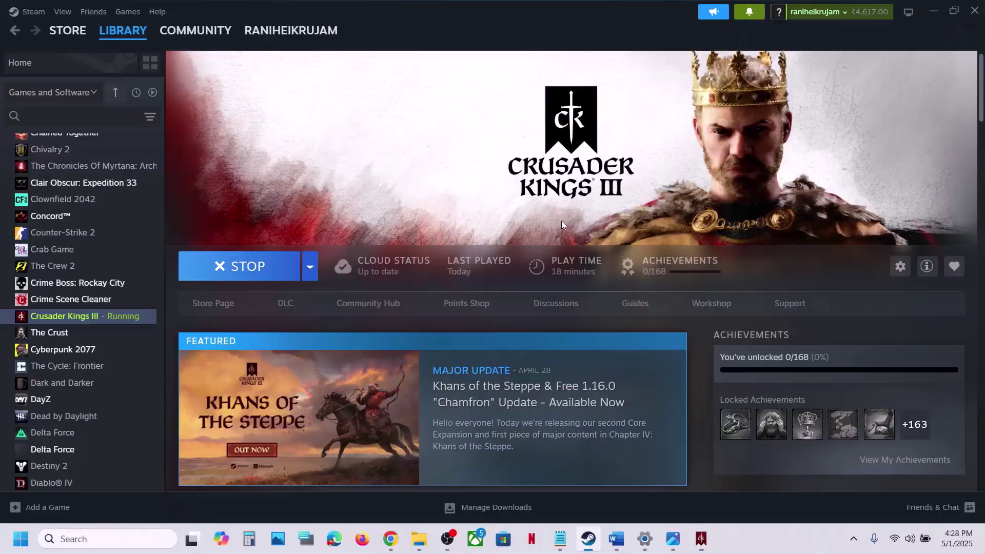
click(239, 266)
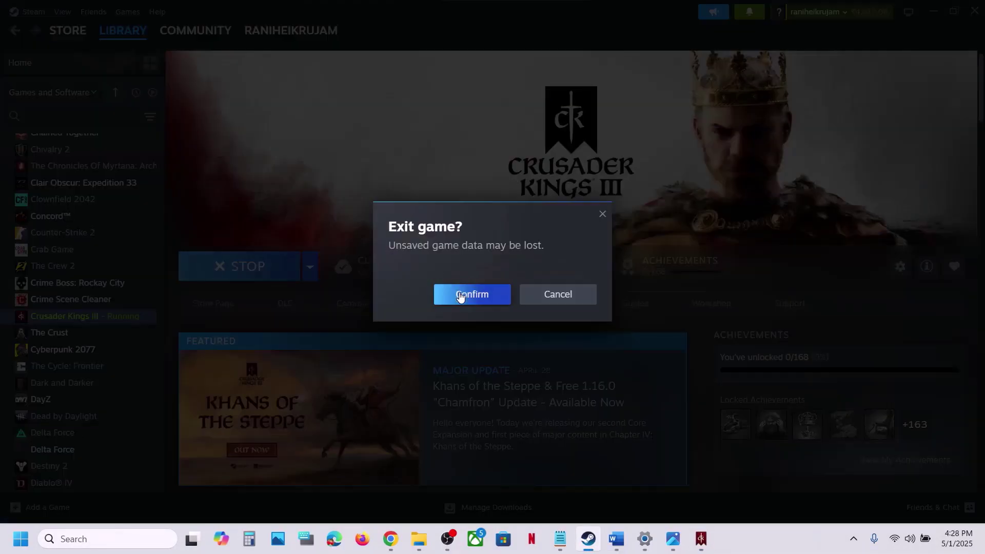
click(462, 292)
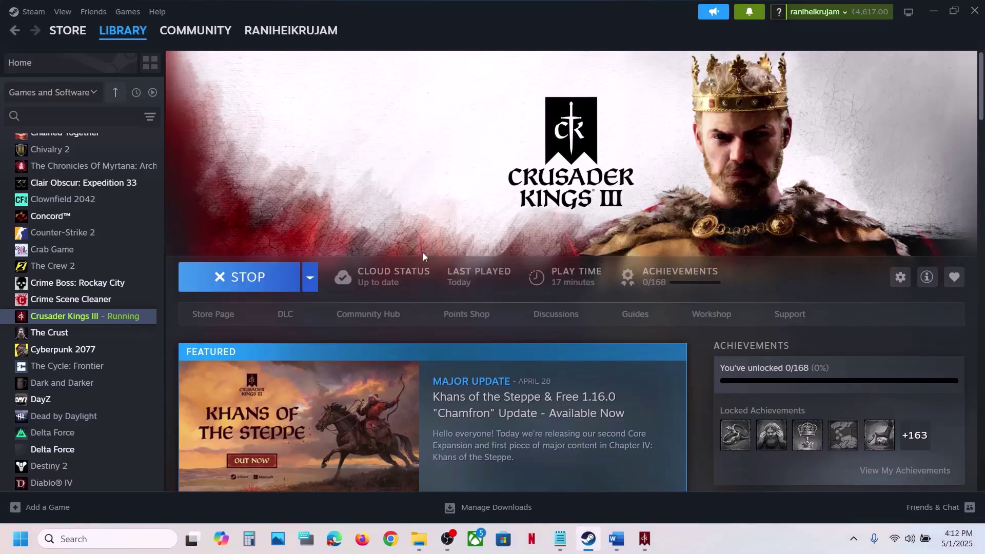
click(226, 277)
Confirm exiting the game, highlight the Step 4 antivirus/firewall heading in Word, then return to Steam
click(474, 293)
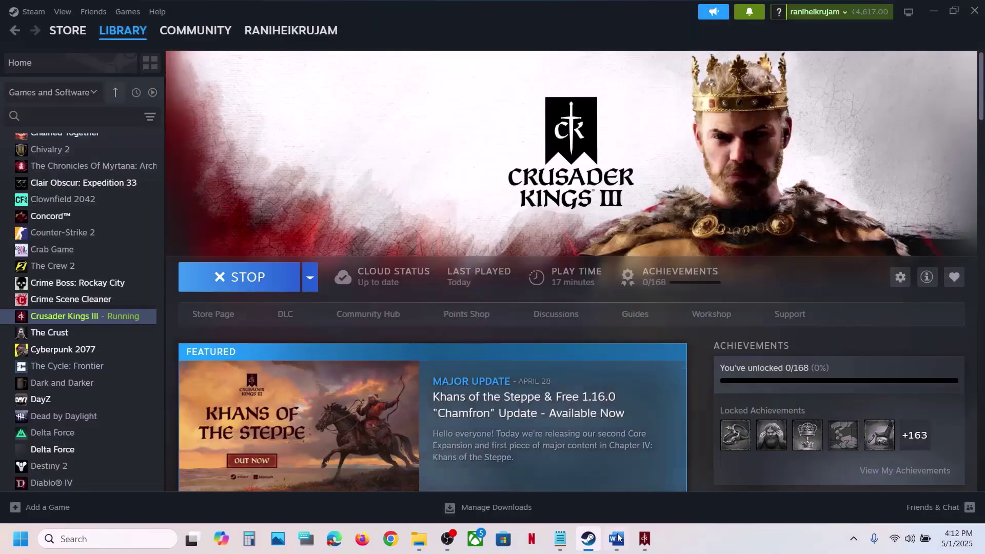
click(616, 539)
scroll(368, 346, down, 1)
scroll(367, 347, down, 5)
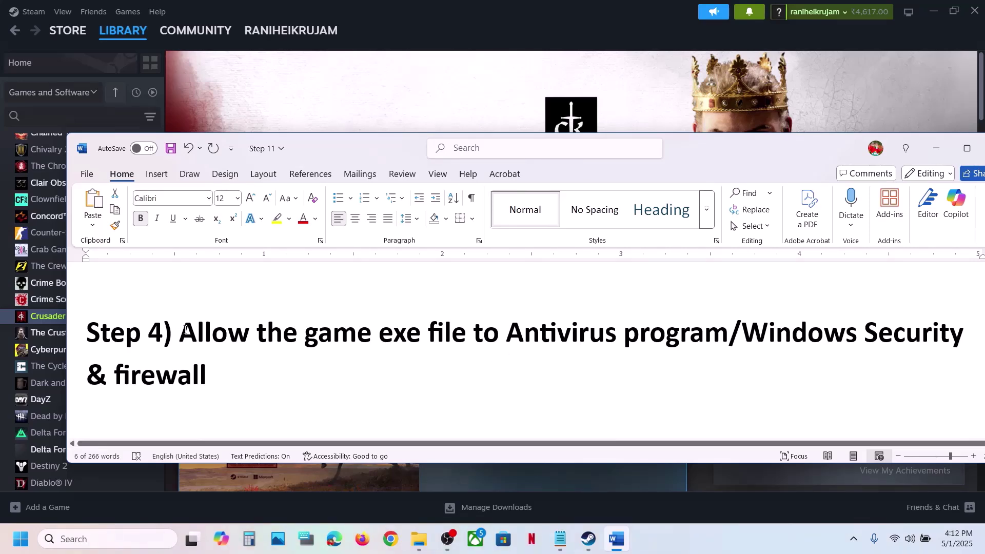
drag(184, 329, 649, 355)
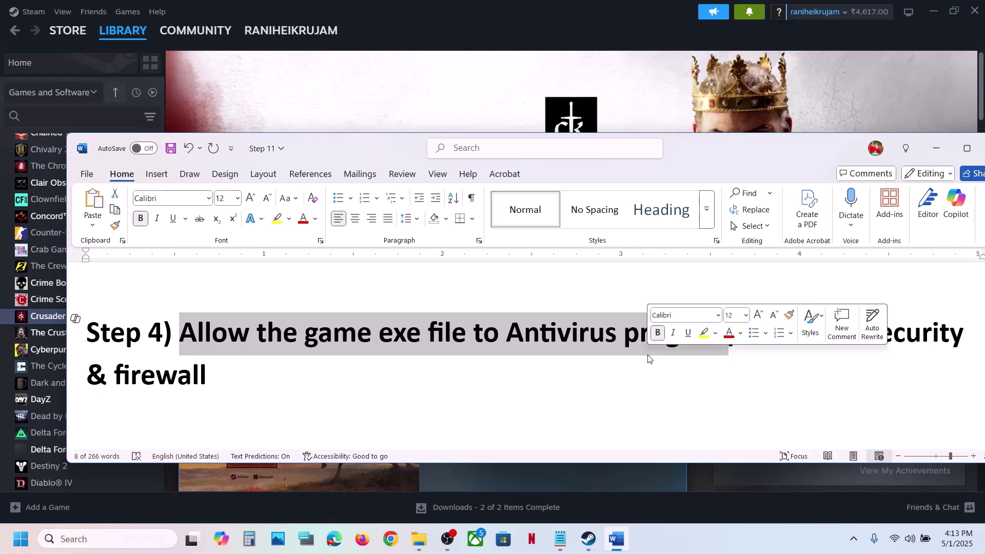
click(448, 346)
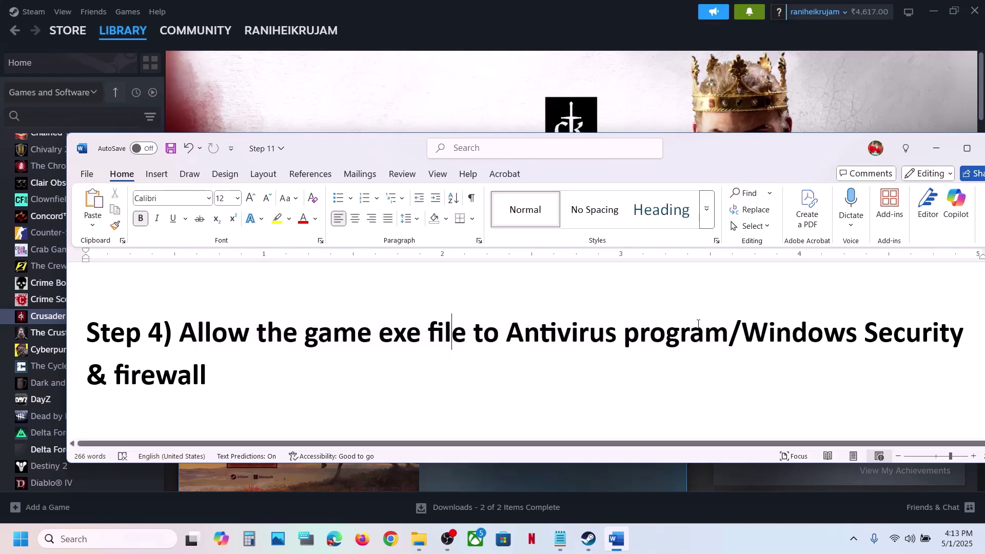
click(741, 334)
key(ctrl+shift+Down)
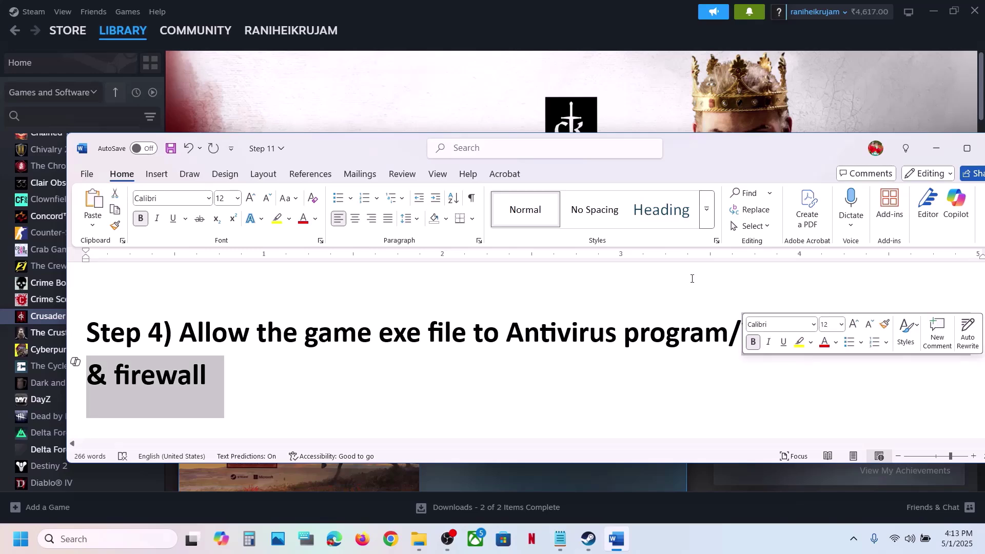
click(429, 96)
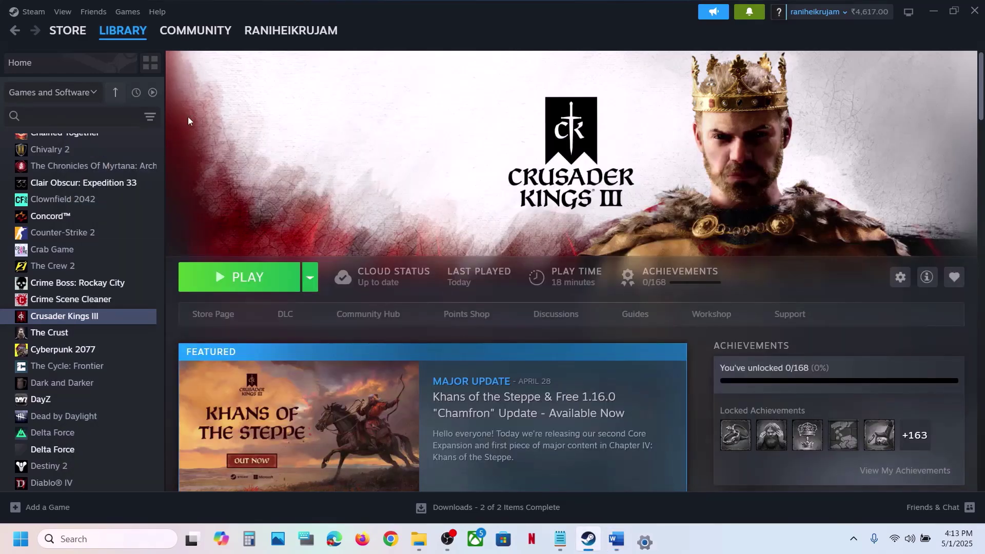
Navigate to Windows Security's ransomware protection page for allowing apps through Controlled folder access
click(638, 530)
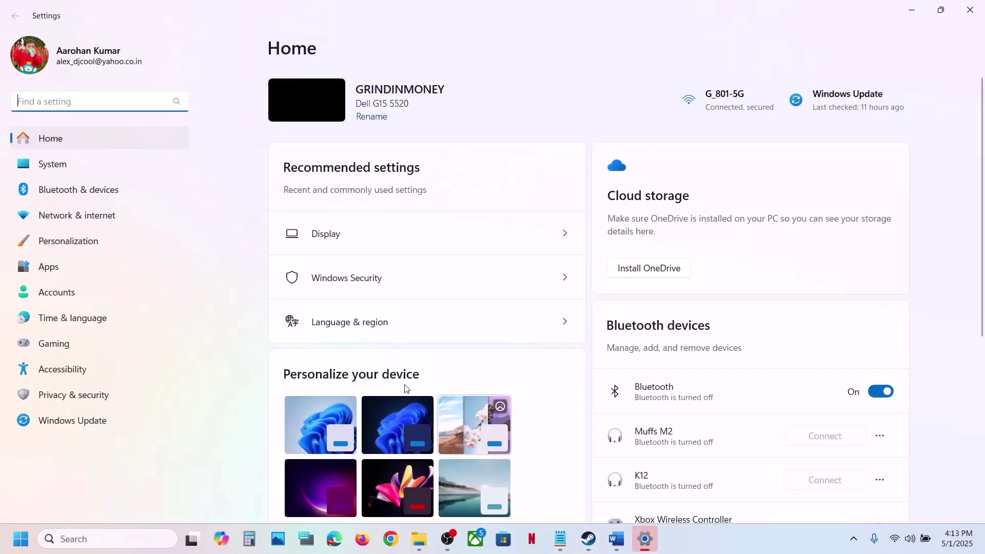
click(50, 405)
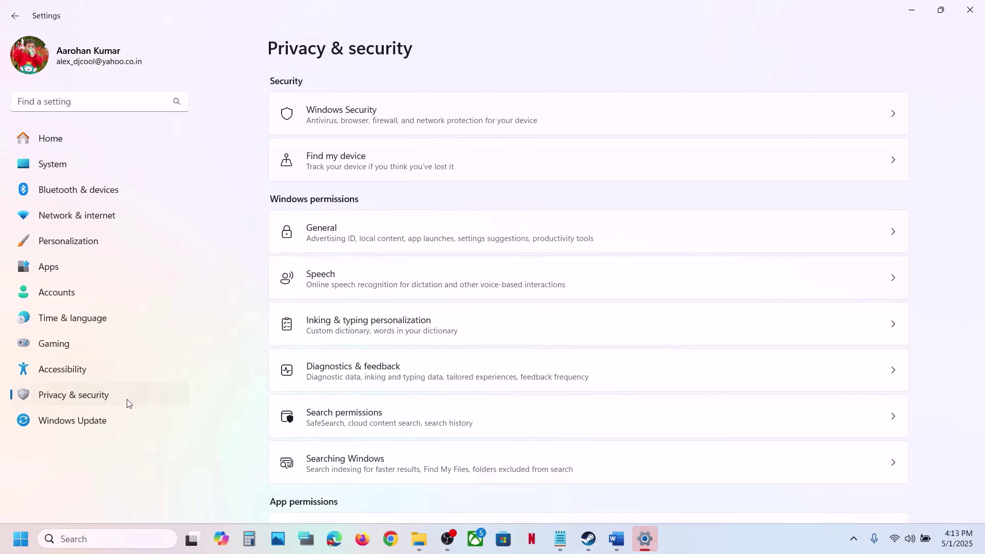
click(394, 123)
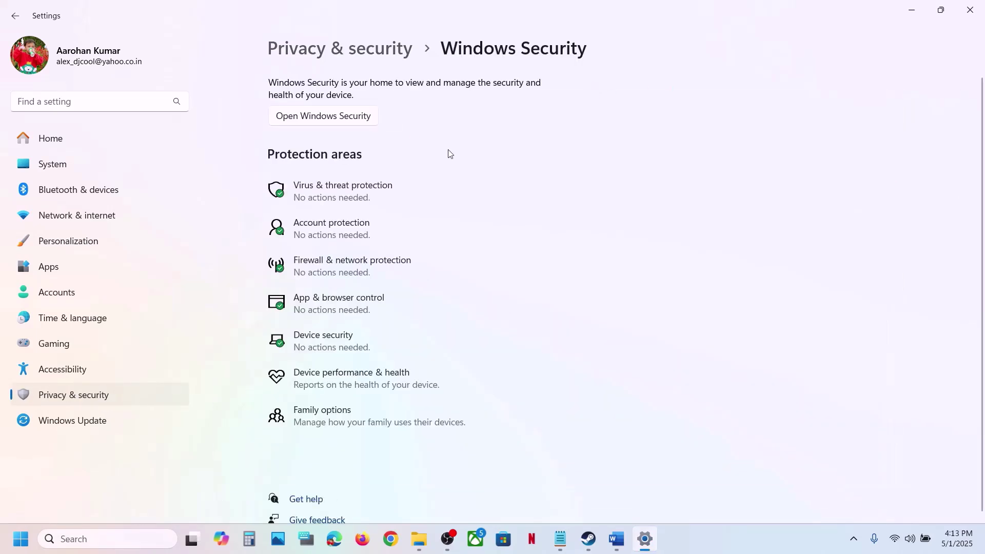
click(380, 194)
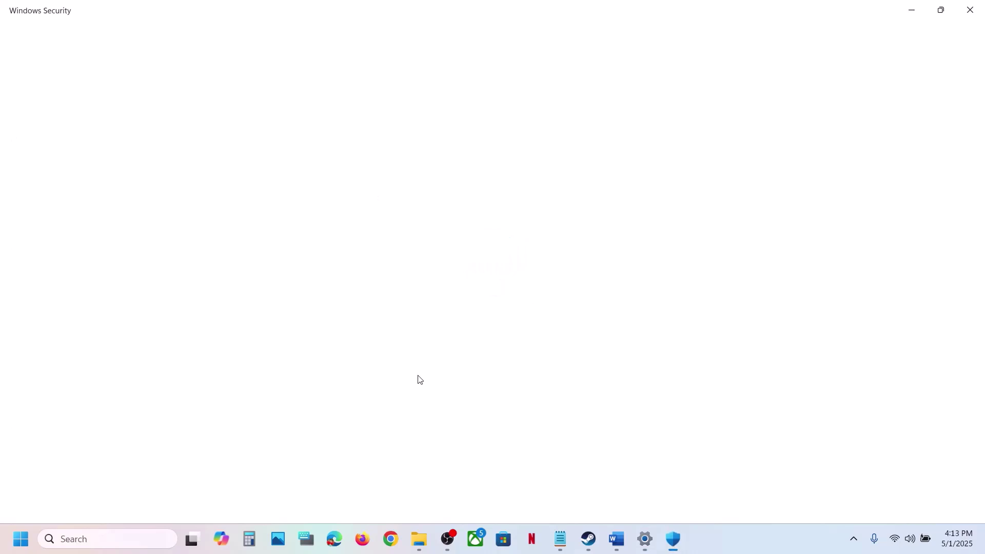
scroll(418, 379, down, 2)
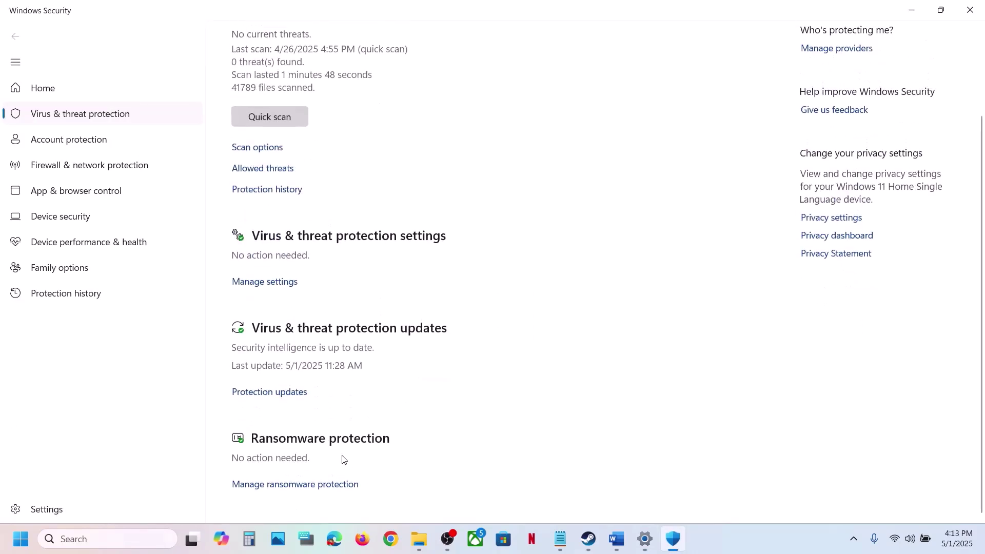
click(288, 485)
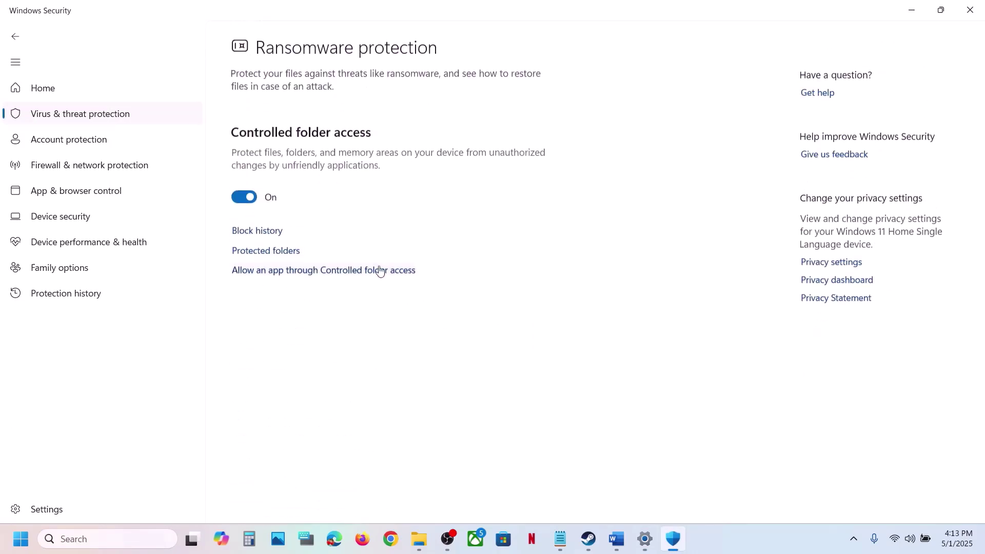
click(319, 271)
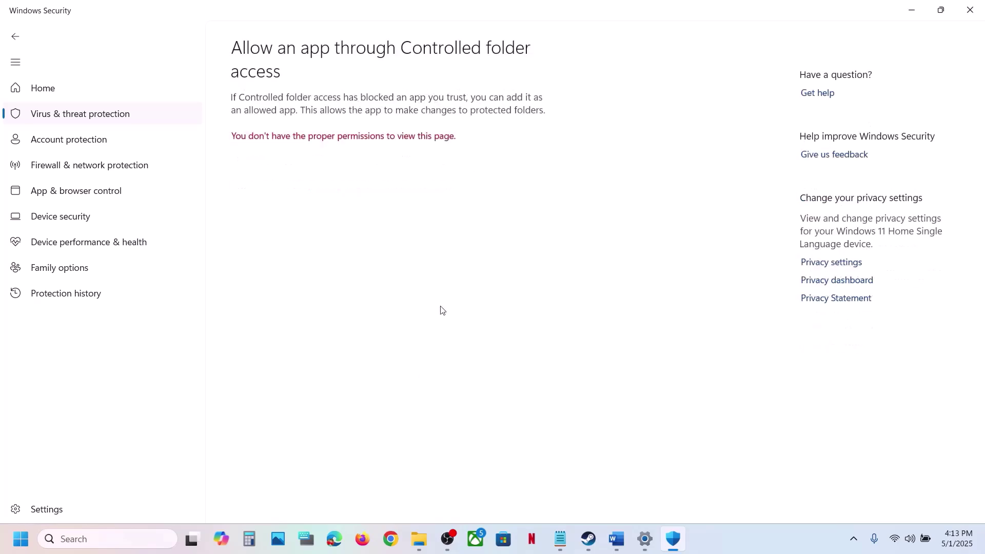
scroll(301, 124, down, 2)
Add ck3 from Crusader Kings III\binaries as an allowed app
click(290, 47)
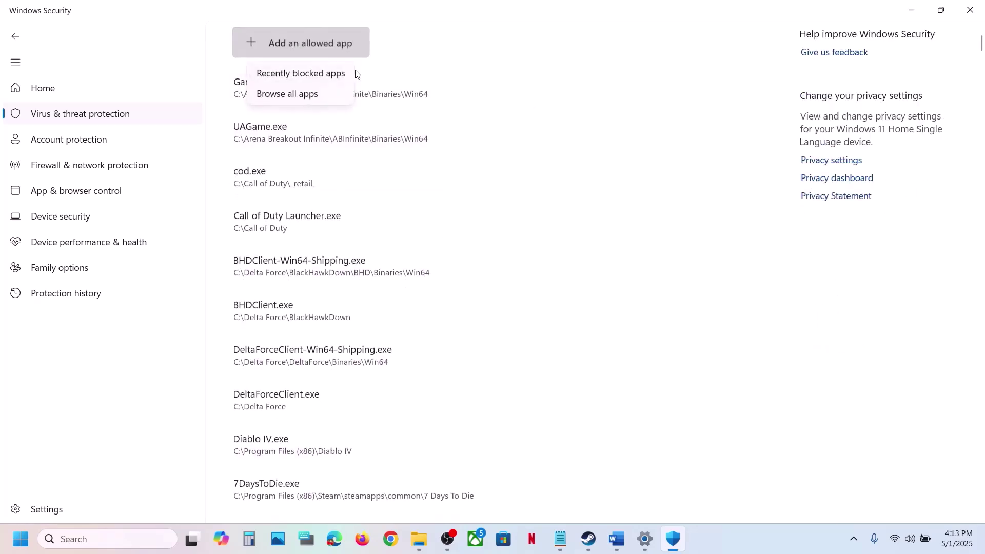
click(317, 95)
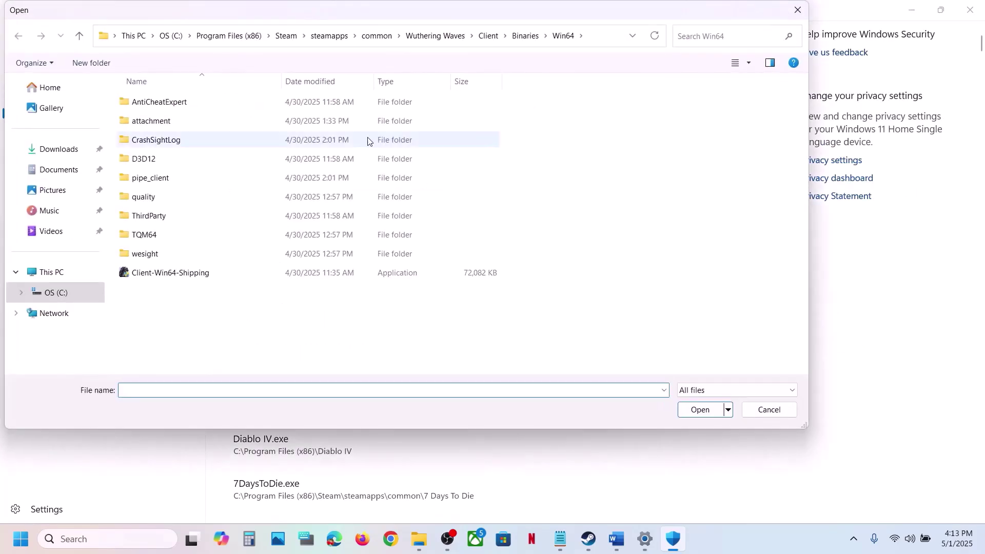
click(370, 45)
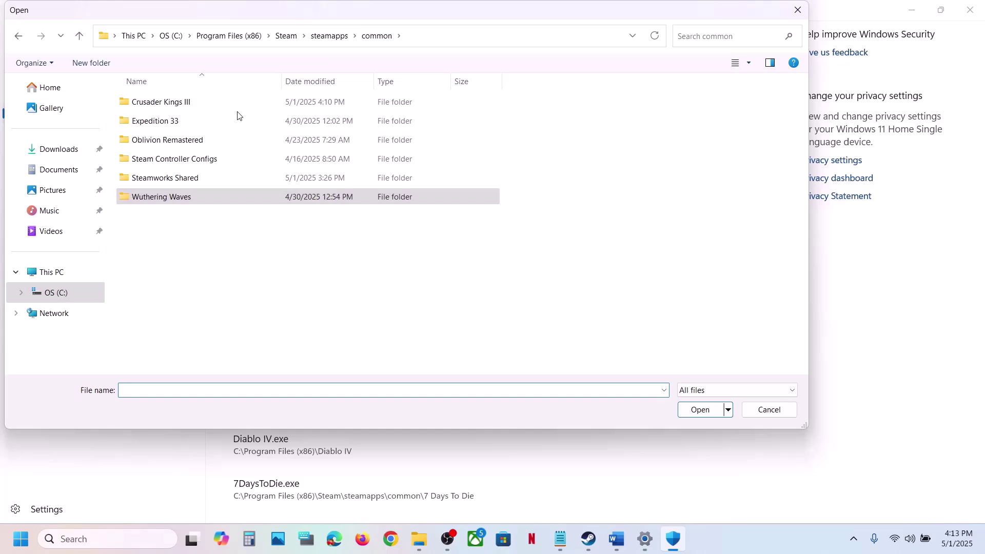
click(175, 102)
double_click(175, 102)
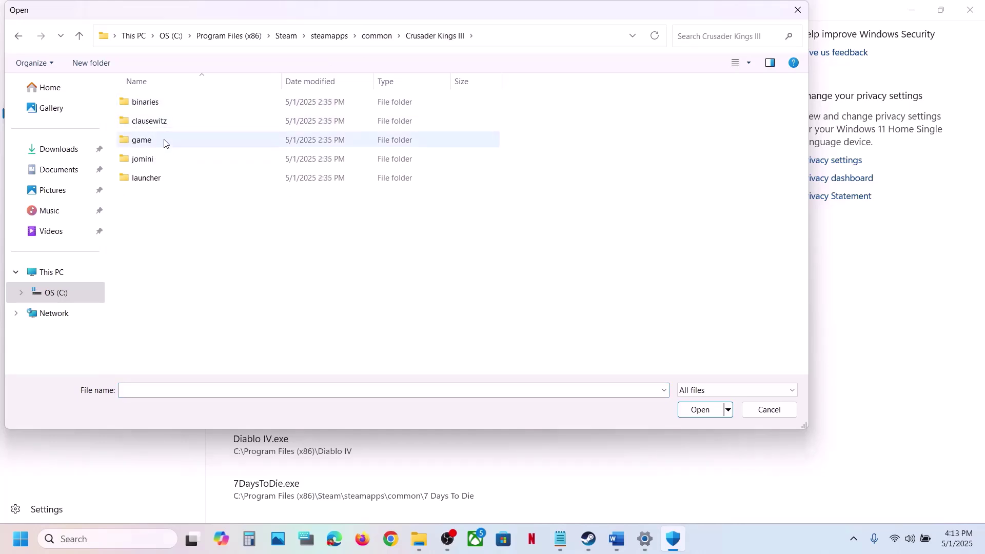
double_click(158, 106)
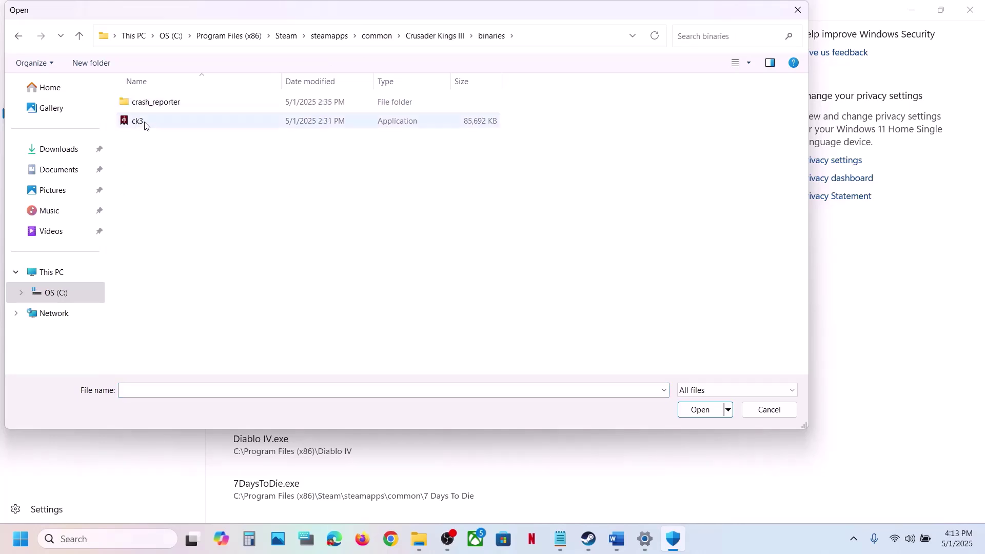
click(142, 128)
click(701, 414)
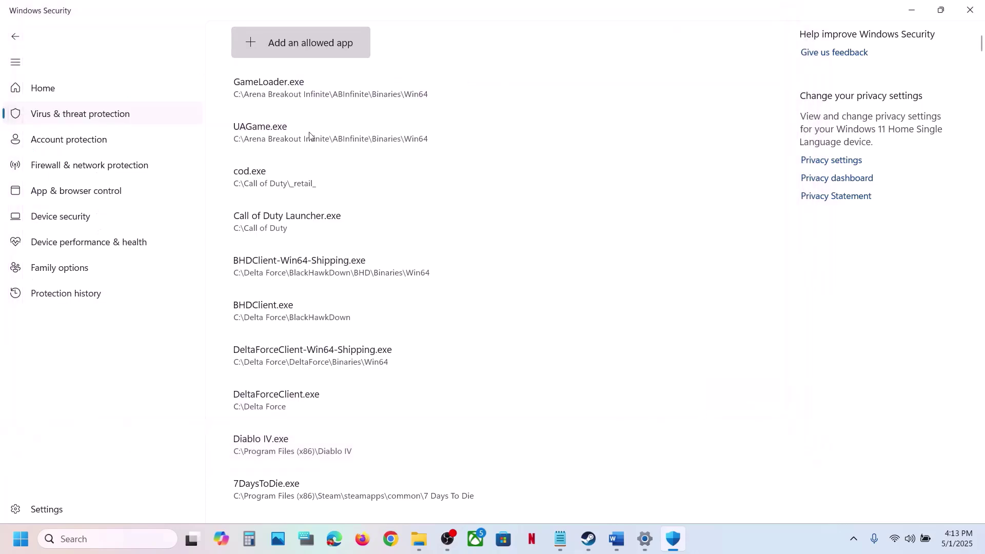
Add launcher-installer-windows_2025.5 from the launcher folder as an allowed app
click(319, 50)
click(300, 94)
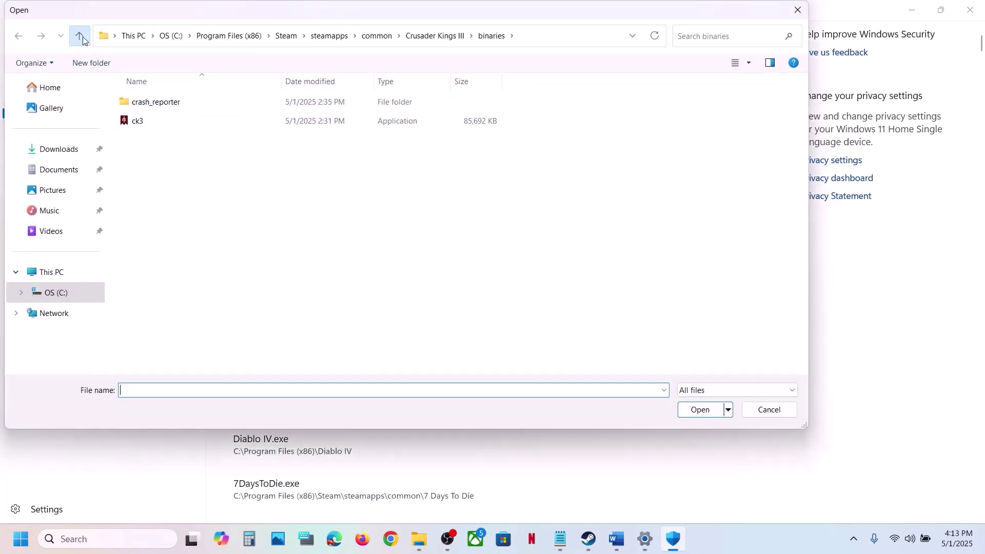
click(81, 35)
double_click(153, 178)
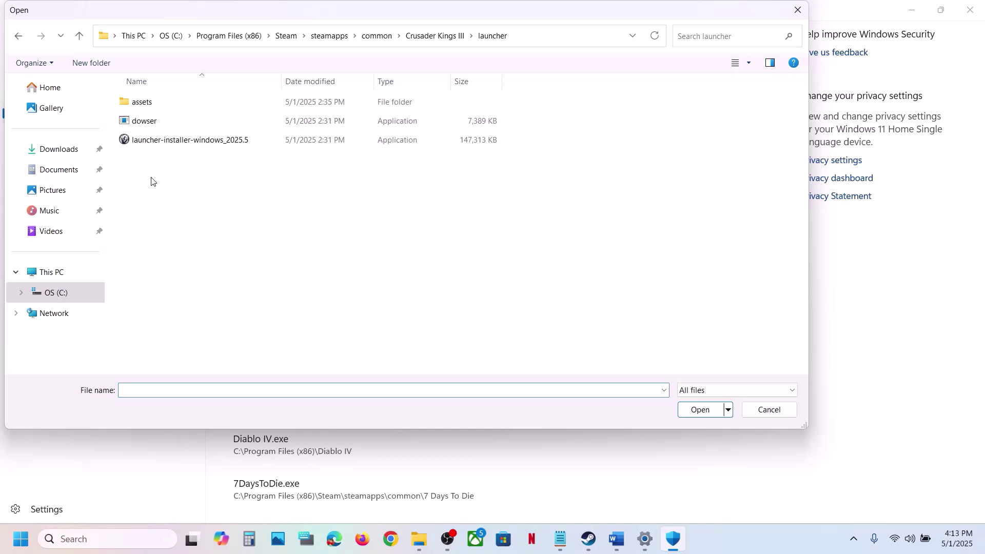
click(168, 147)
click(701, 409)
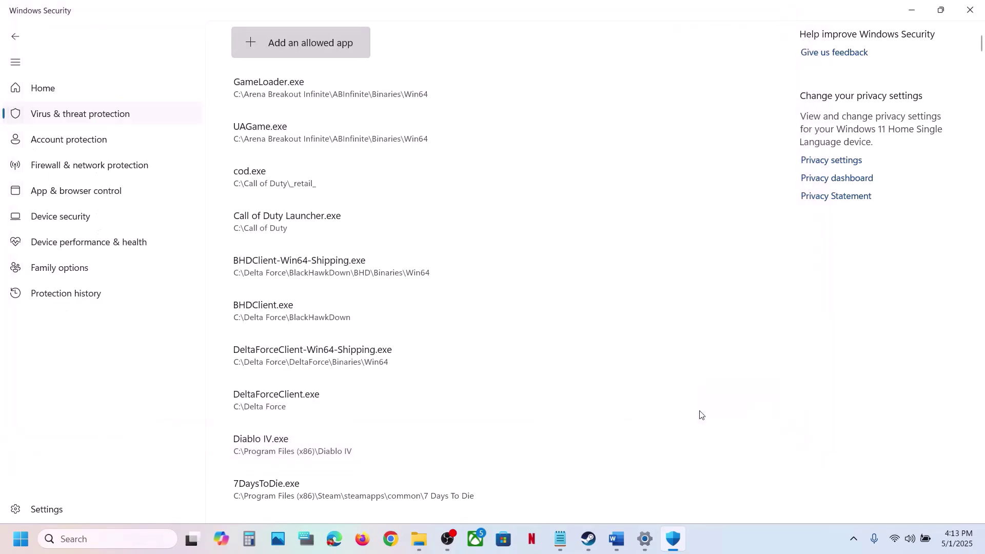
Open the firewall's allowed apps list via Control Panel's System and Security and unlock it for changes
click(123, 535)
text(control)
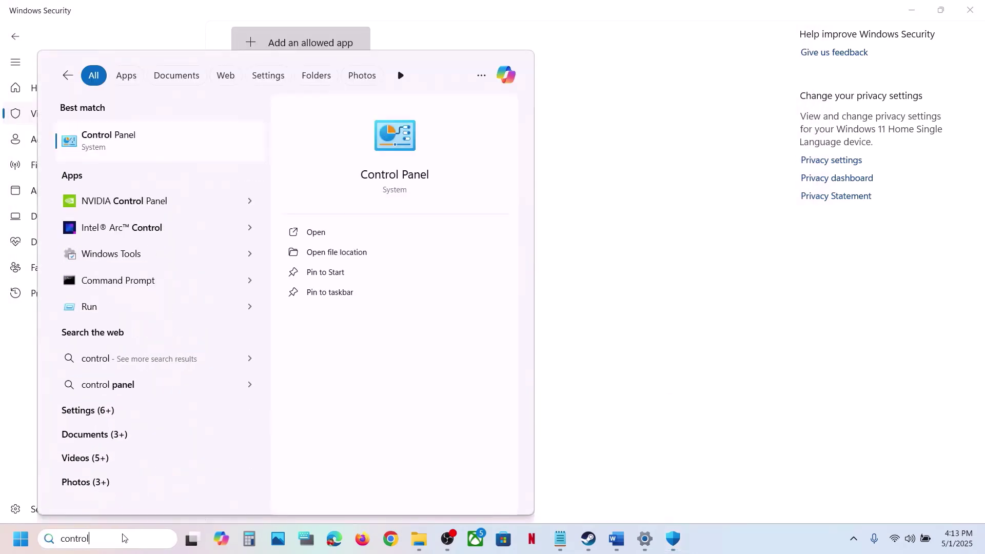
key(Return)
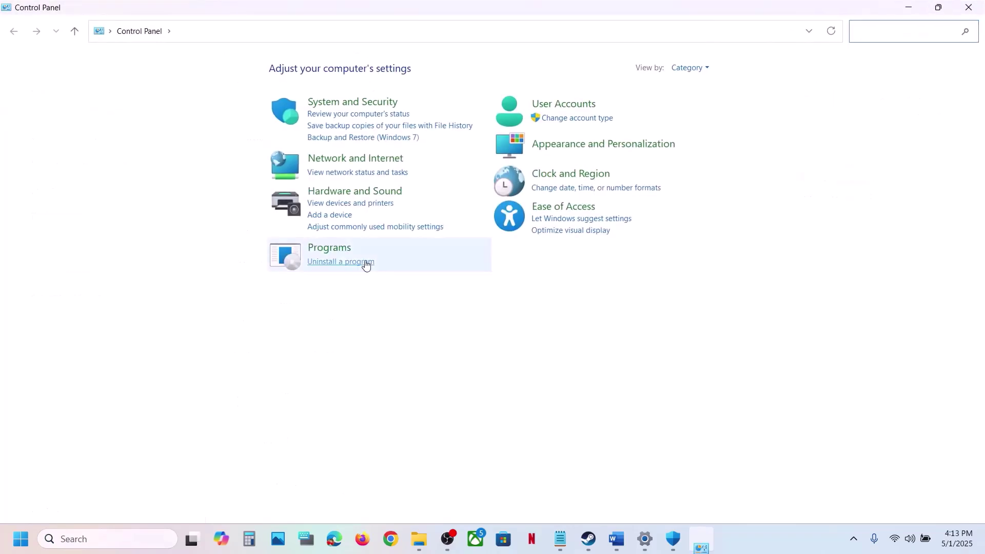
click(356, 104)
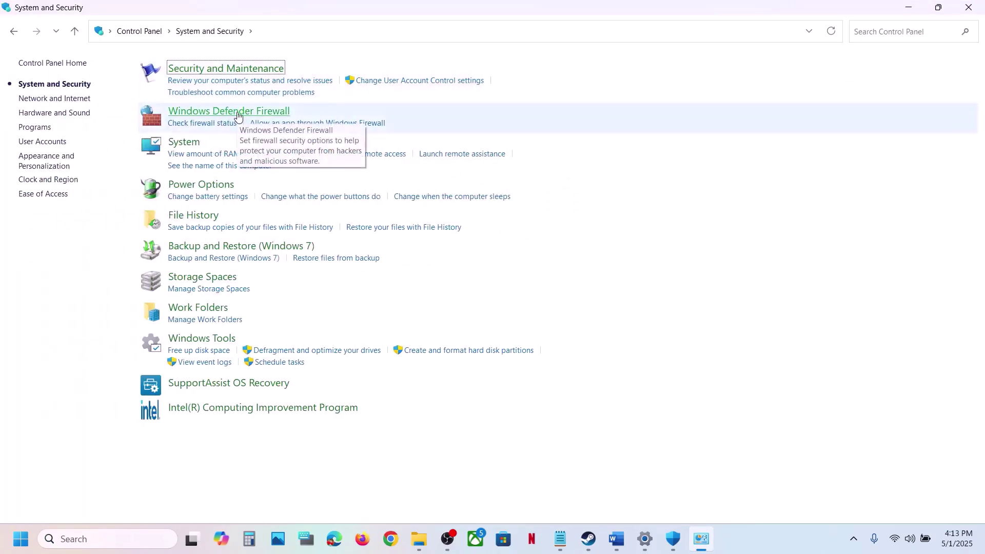
click(149, 109)
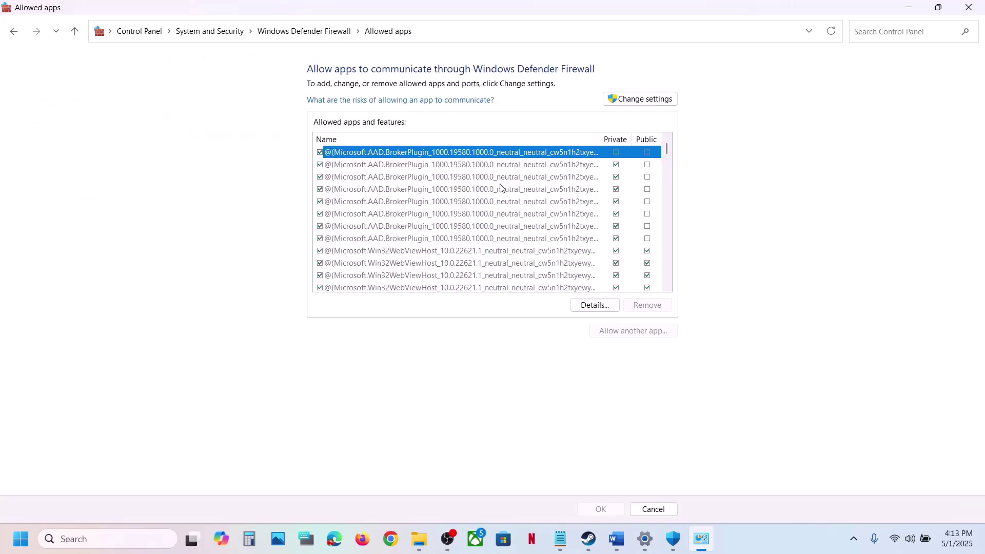
click(662, 98)
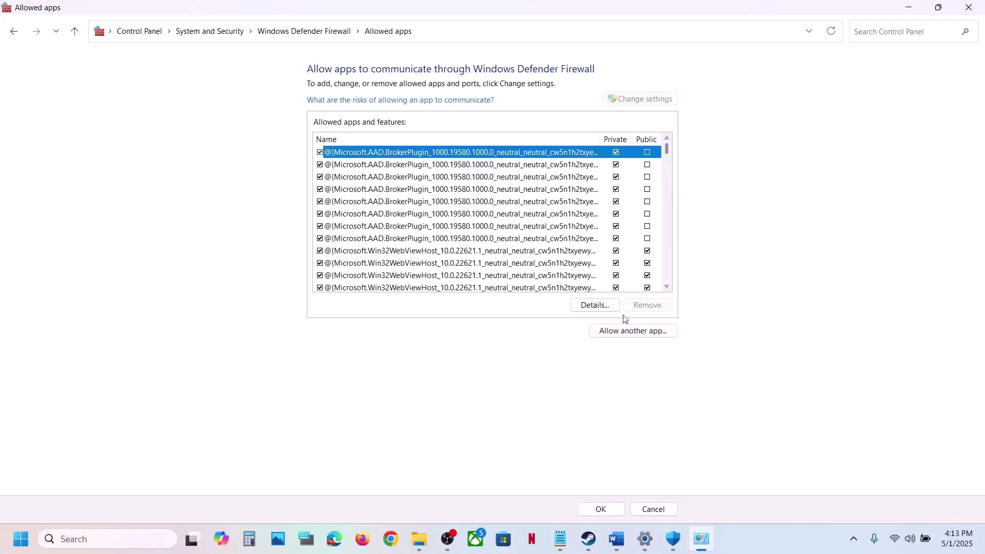
Add ck3.exe from the Crusader Kings III binaries folder to the firewall's allowed apps
click(617, 331)
click(576, 327)
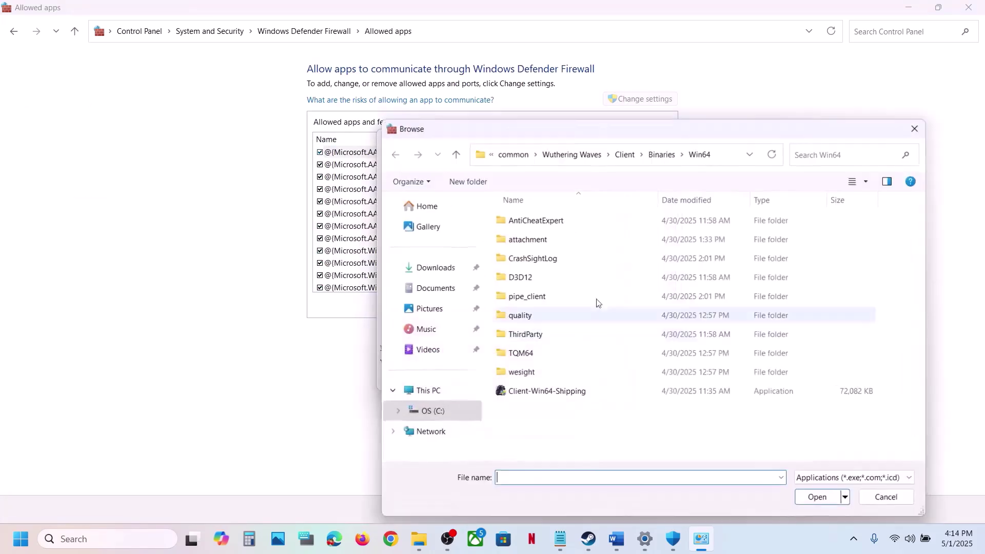
click(559, 155)
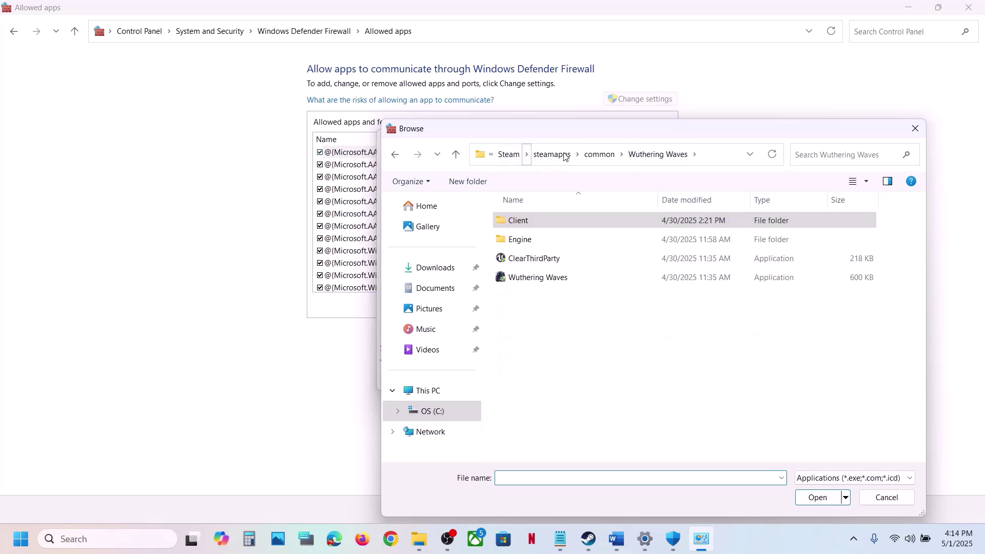
click(599, 155)
double_click(546, 220)
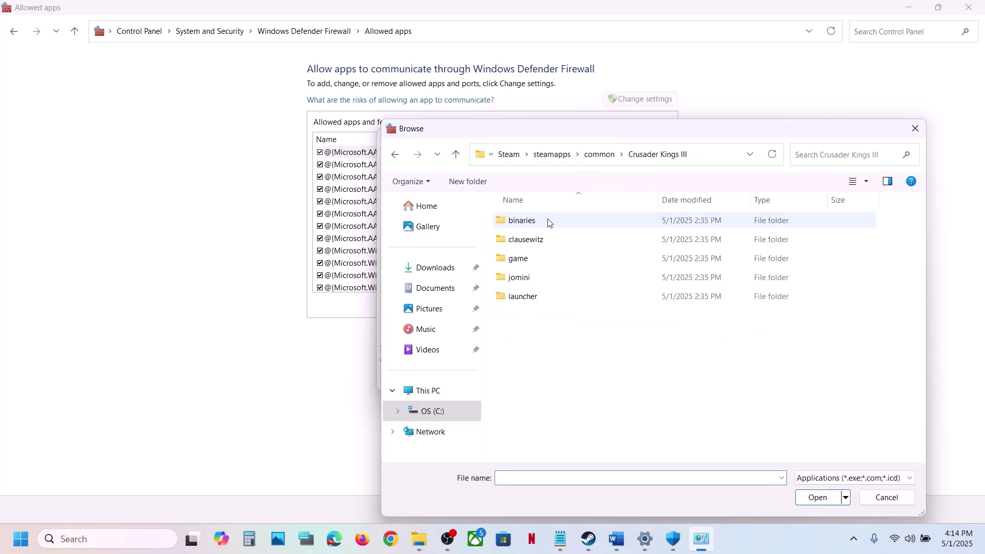
double_click(516, 226)
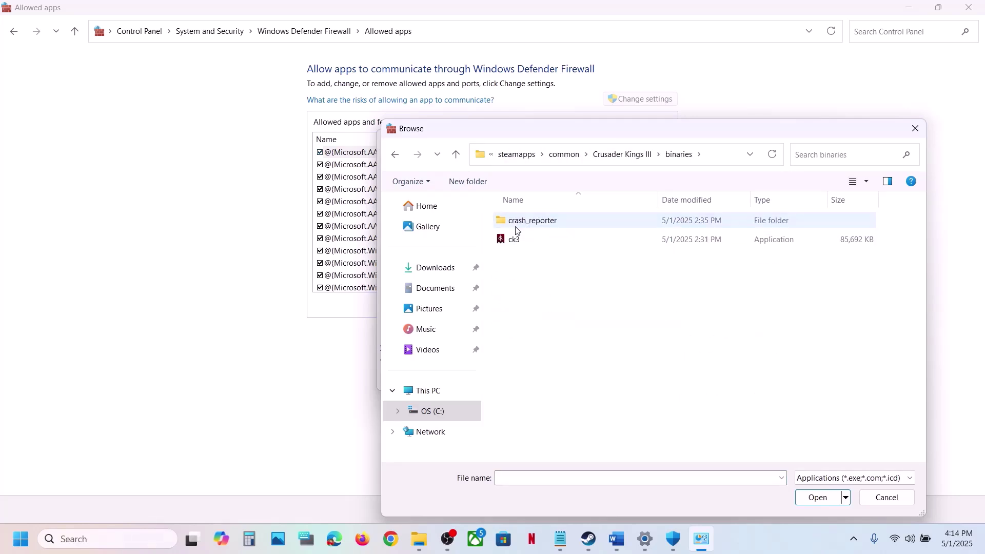
click(518, 242)
click(816, 497)
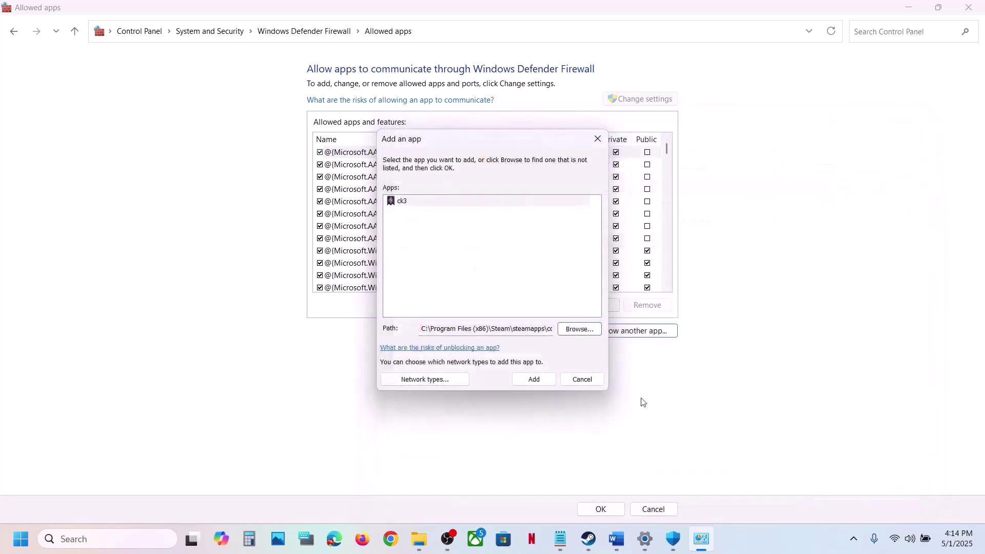
click(534, 376)
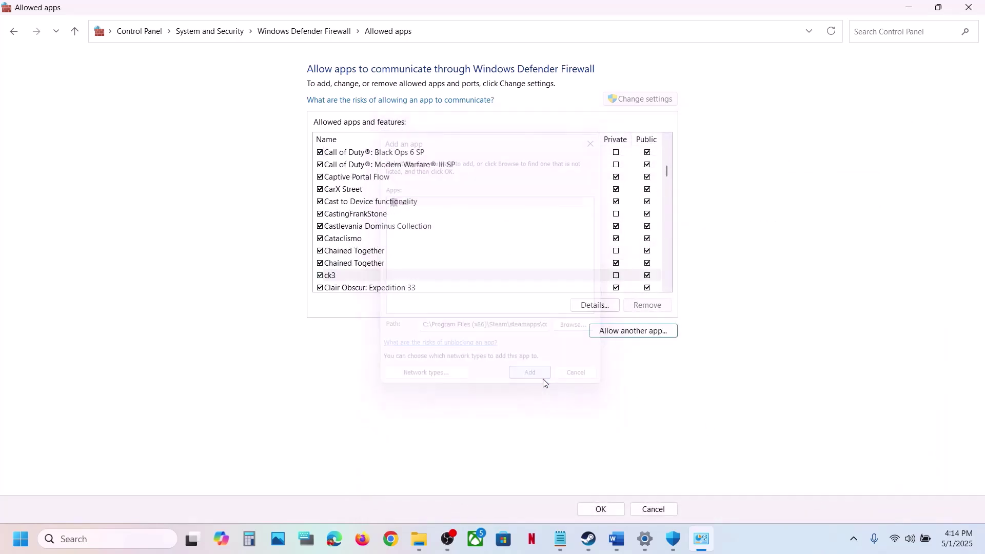
click(345, 278)
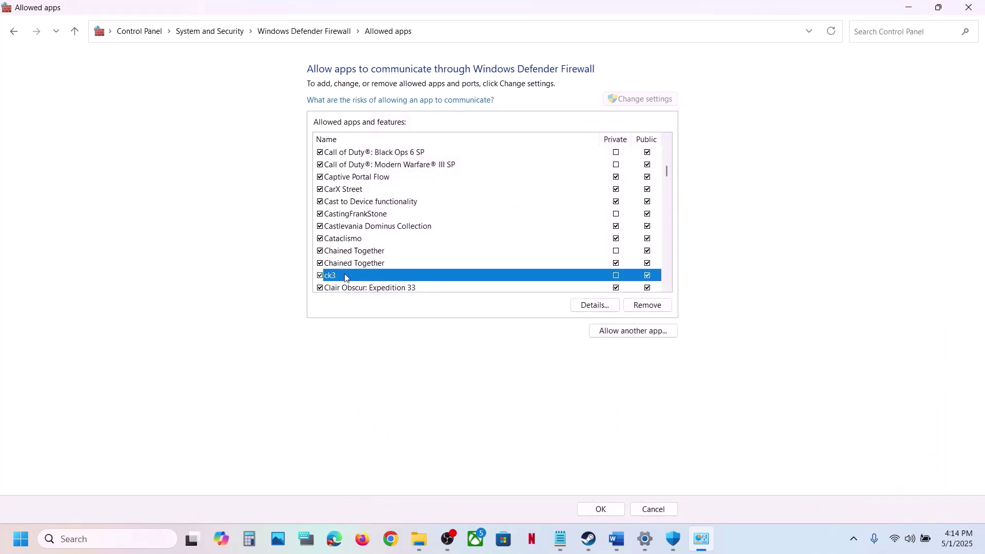
Close the allowed apps, Windows Security and Settings windows
click(971, 8)
click(973, 7)
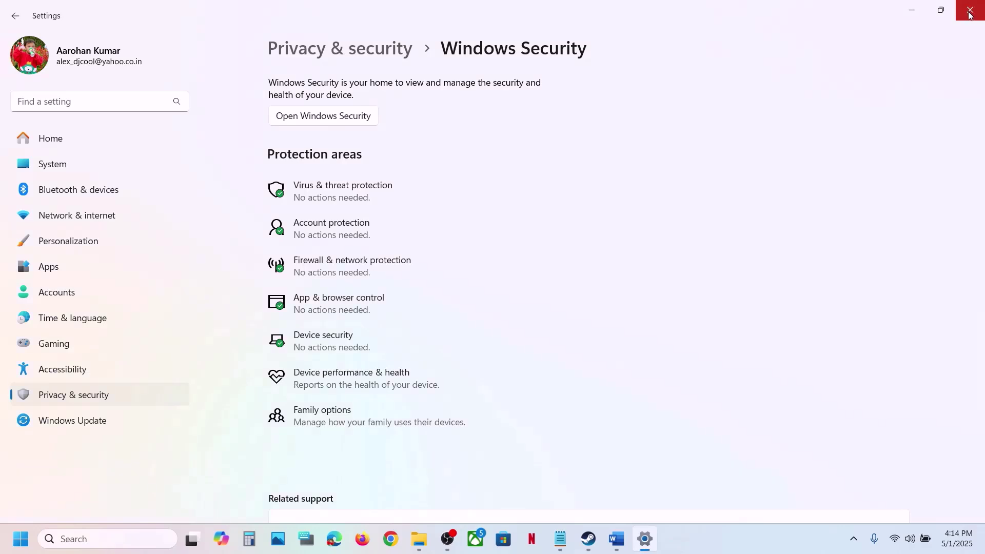
click(973, 9)
scroll(422, 356, down, 1)
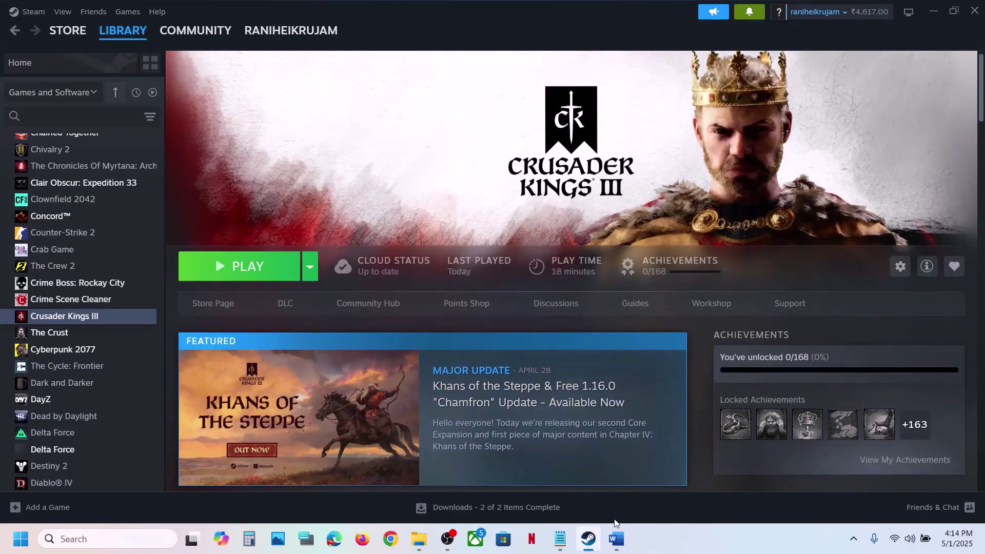
Highlight Step 5's first instruction in the Word guide, then return to Steam
click(616, 539)
scroll(449, 324, down, 3)
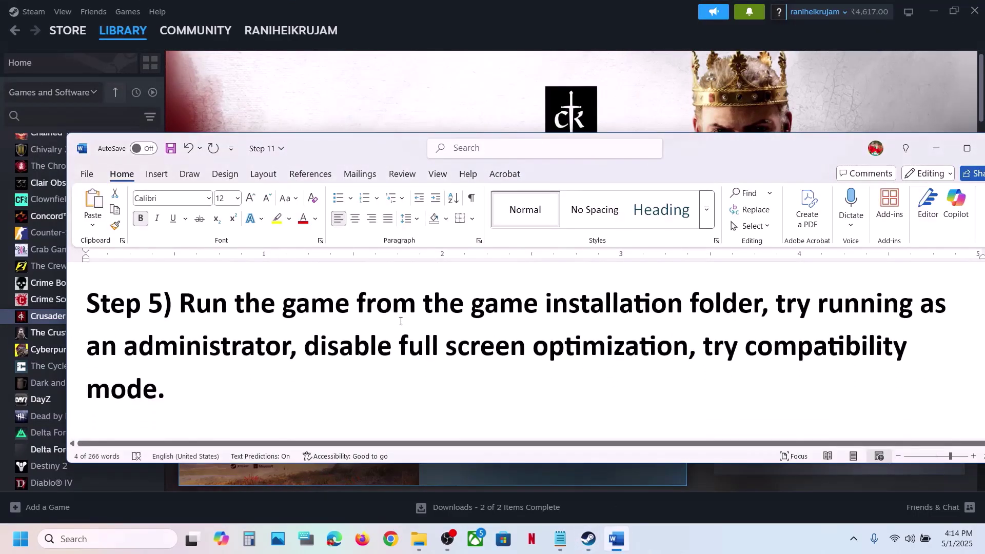
drag(180, 306, 761, 309)
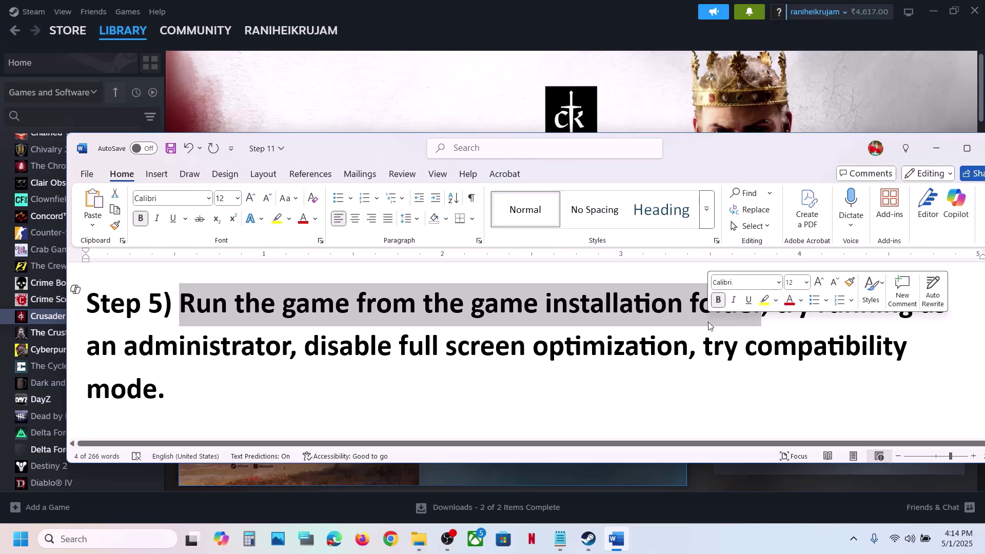
click(426, 96)
Browse Crusader Kings III's local files from Steam and select ck3 in the binaries folder
right_click(102, 315)
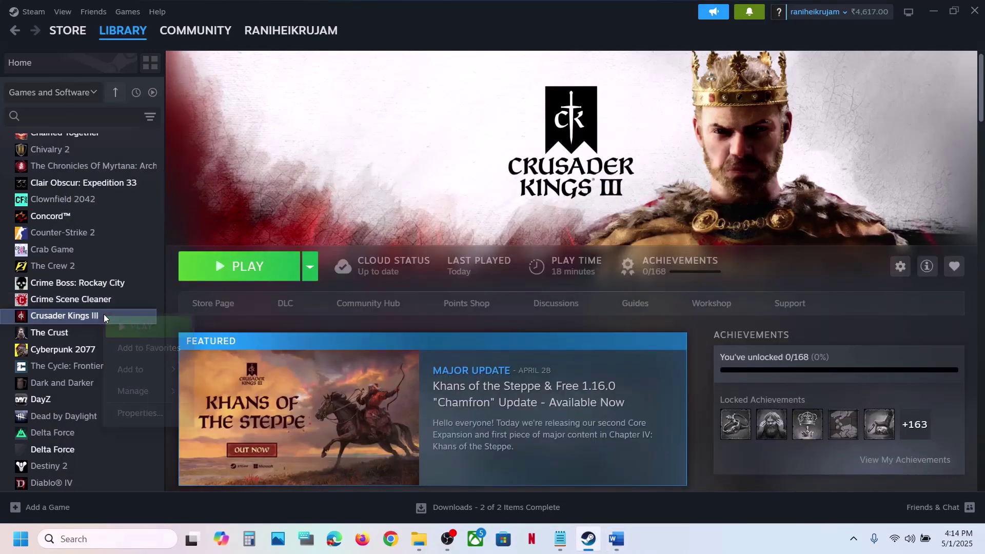
mouse_move(175, 394)
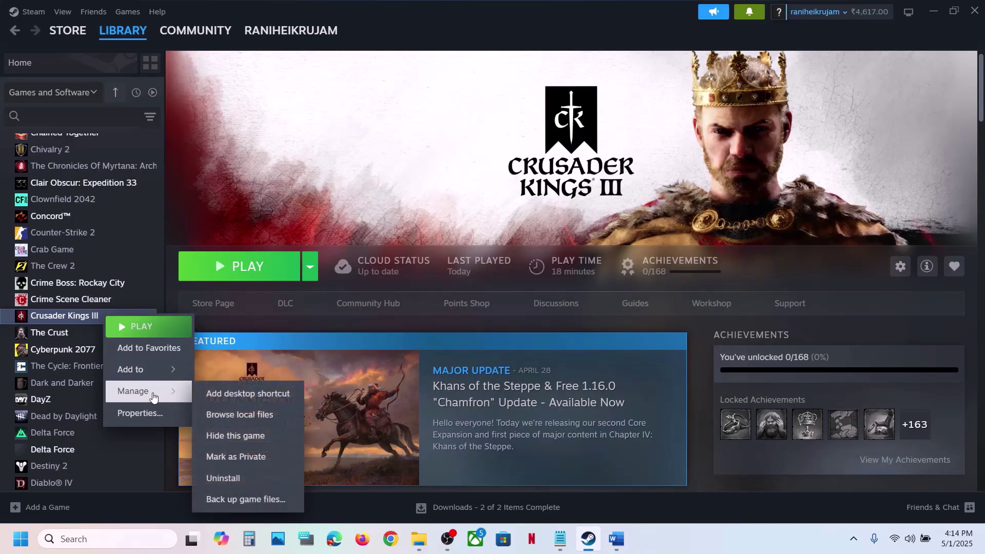
click(257, 412)
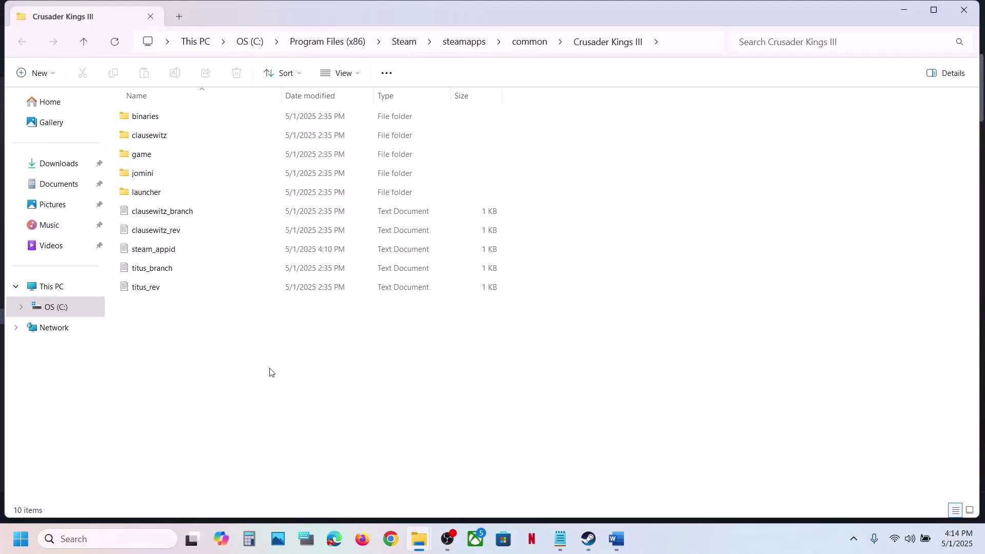
double_click(175, 122)
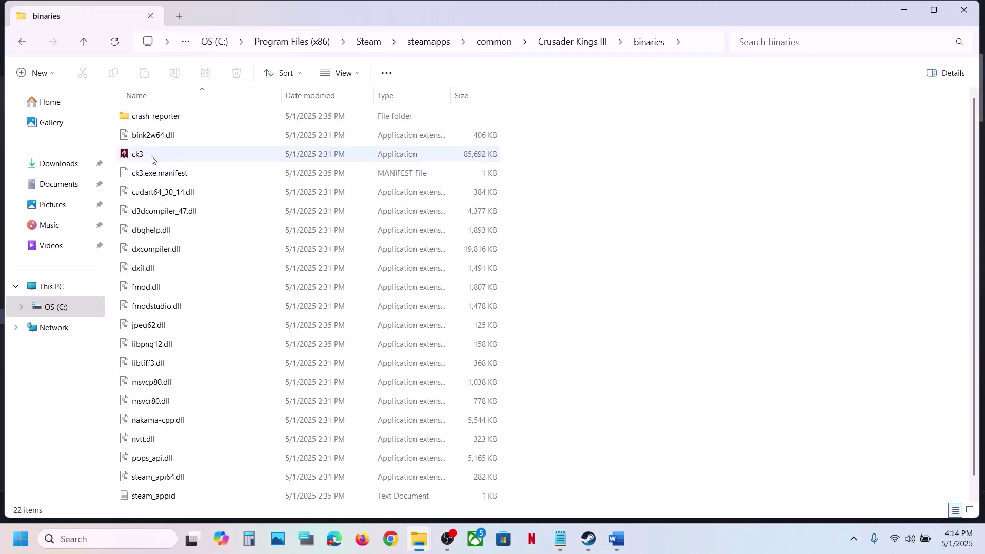
click(151, 158)
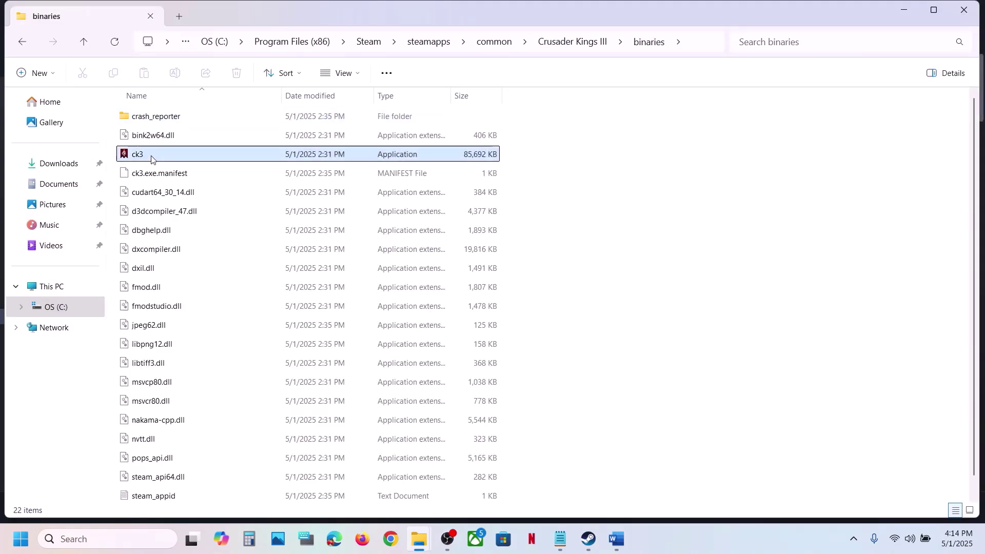
Enable Run this program as an administrator in ck3's Compatibility properties and apply it
right_click(190, 158)
click(246, 337)
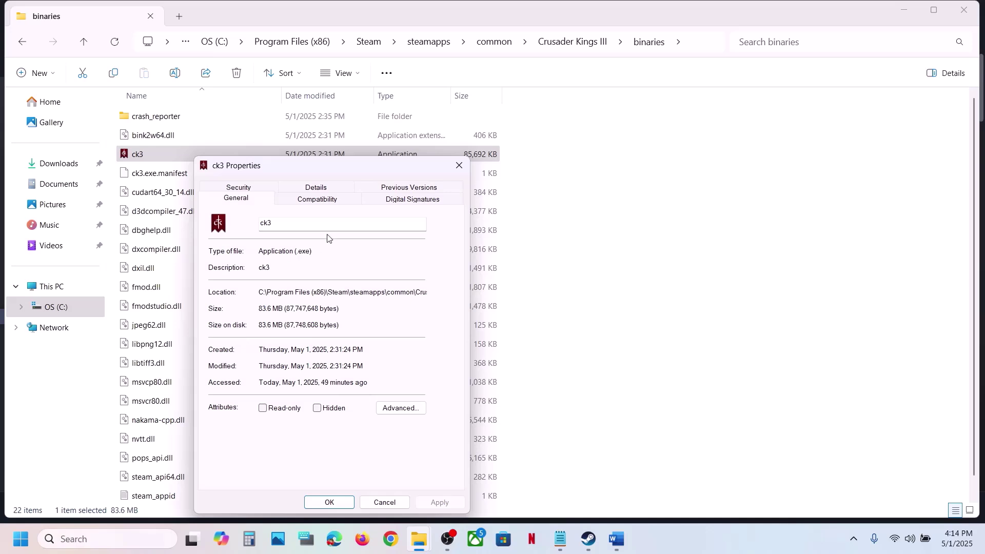
click(314, 203)
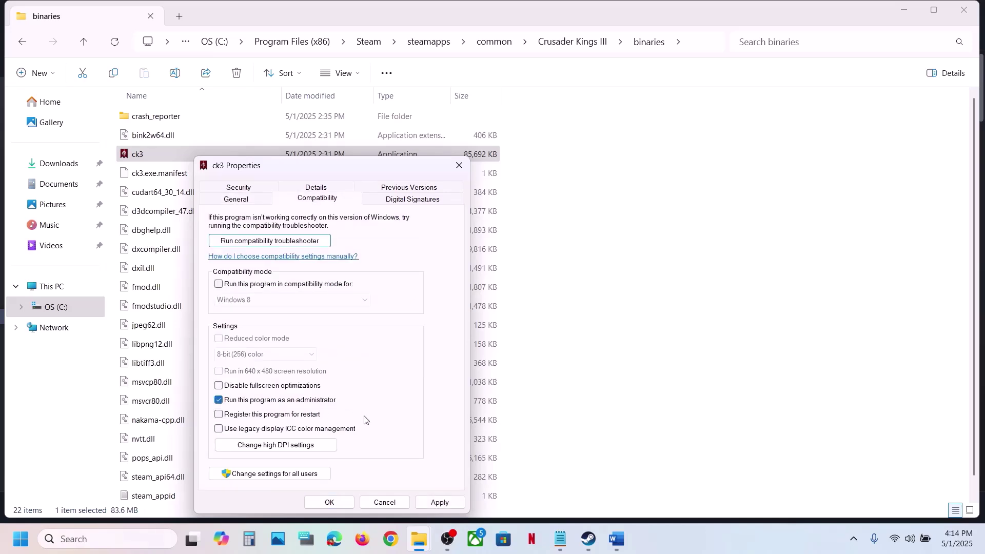
click(437, 501)
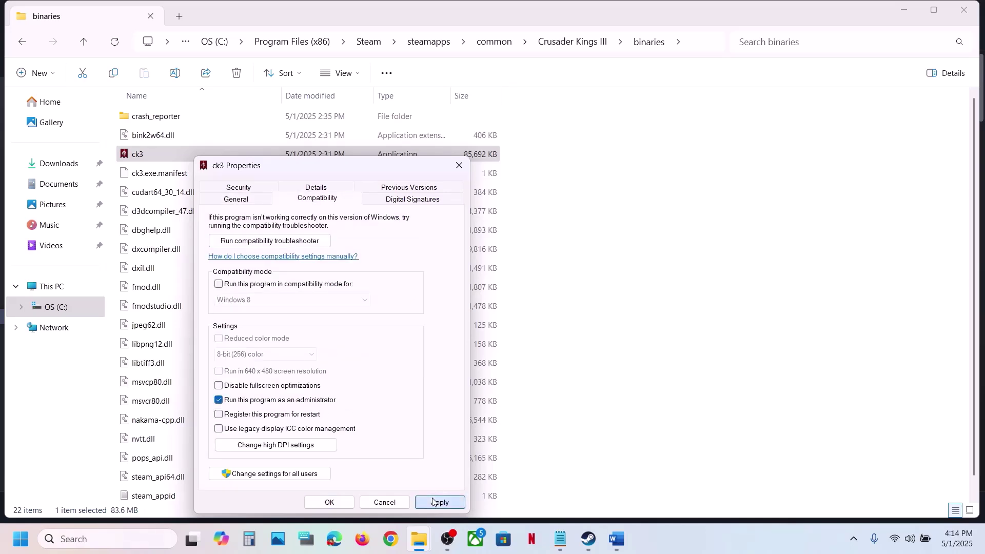
click(330, 502)
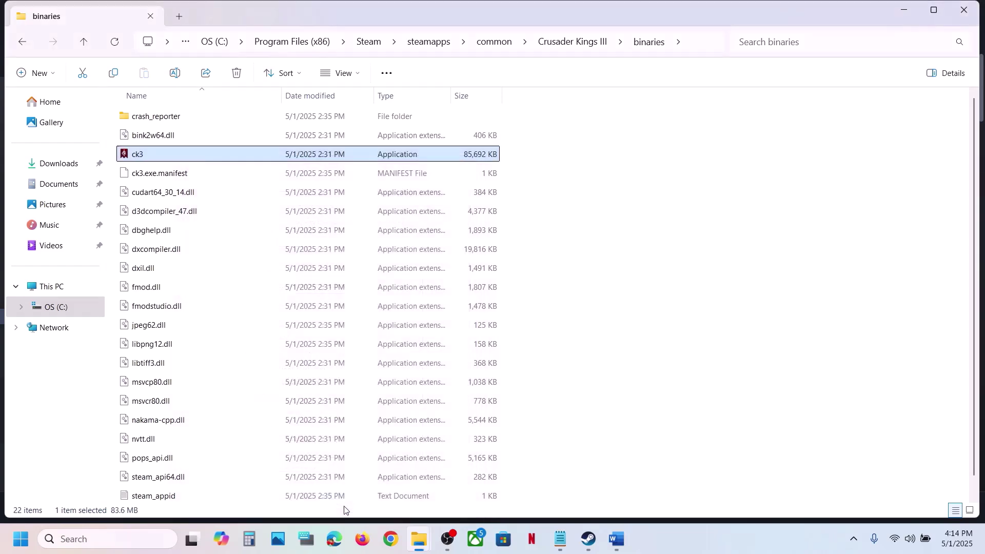
Set ck3 to run in Windows 7 compatibility mode and apply it
right_click(145, 159)
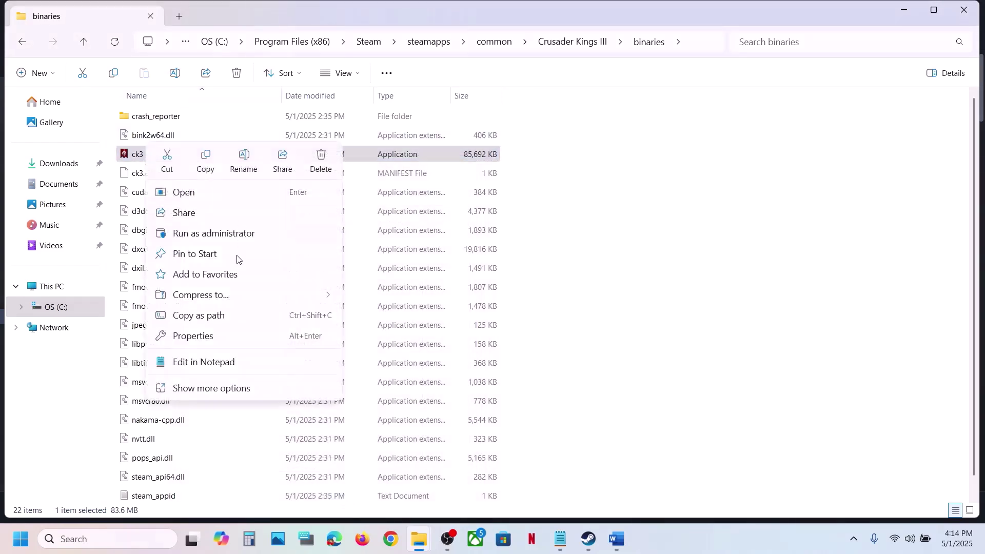
click(203, 340)
click(271, 201)
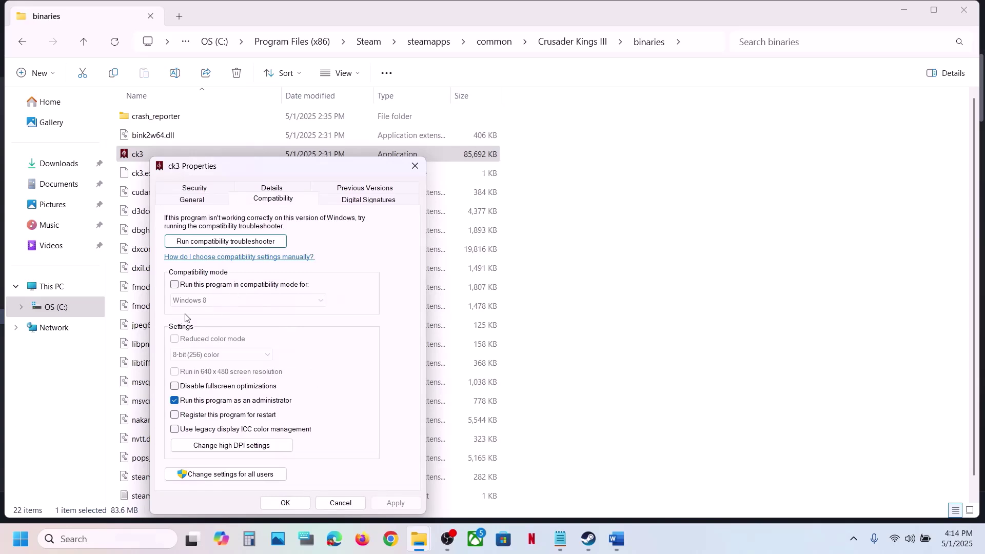
click(174, 286)
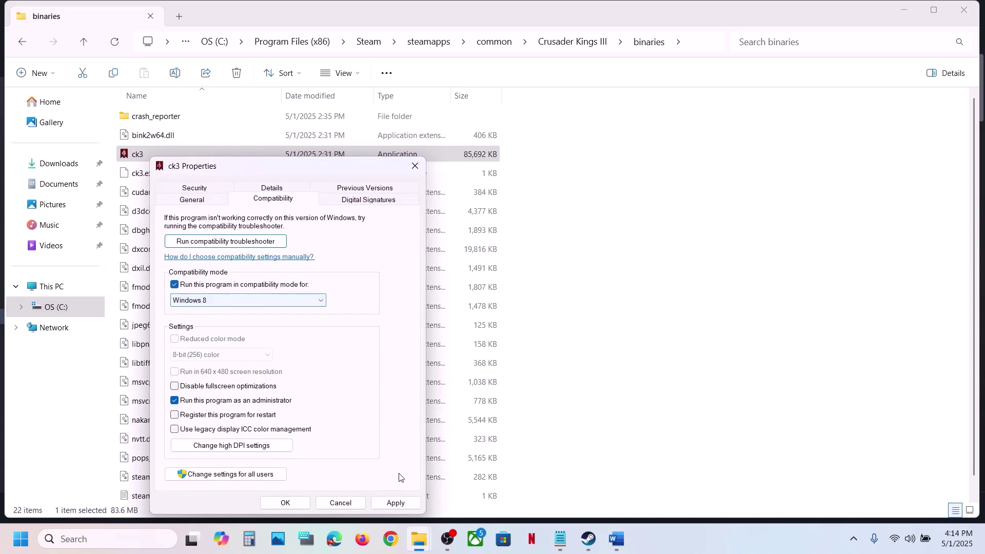
click(236, 299)
click(210, 337)
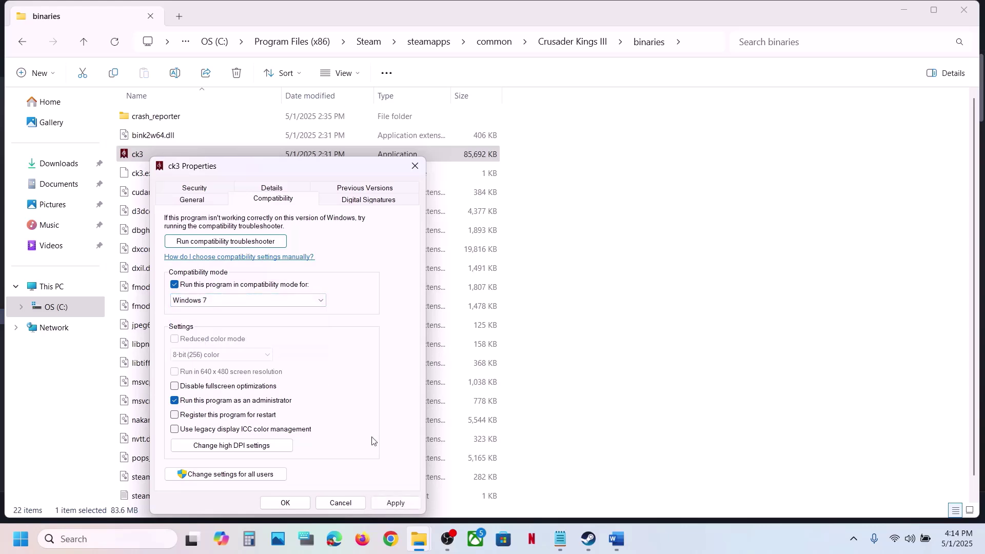
click(391, 503)
click(387, 501)
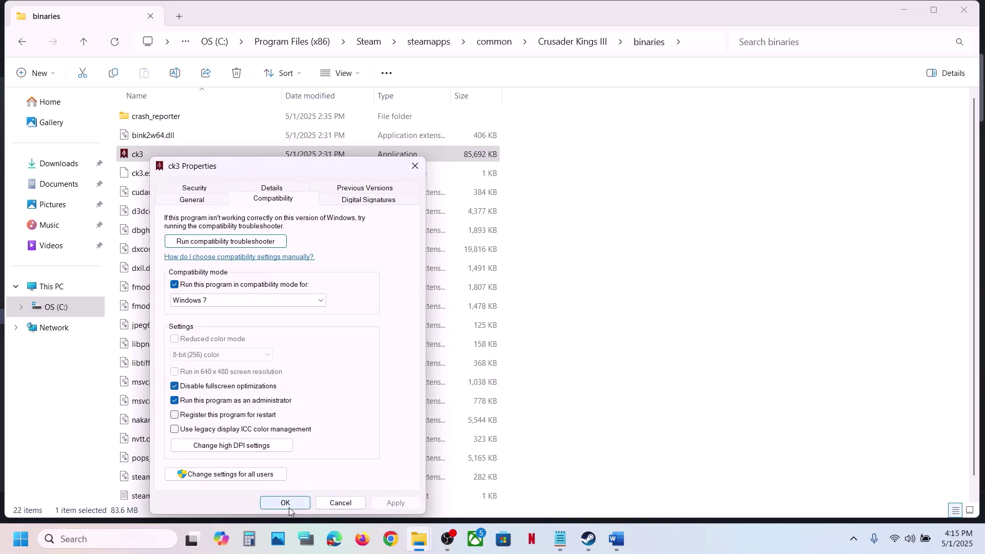
click(289, 506)
Turn off ck3's compatibility mode, apply the cleared settings, and close File Explorer
right_click(170, 158)
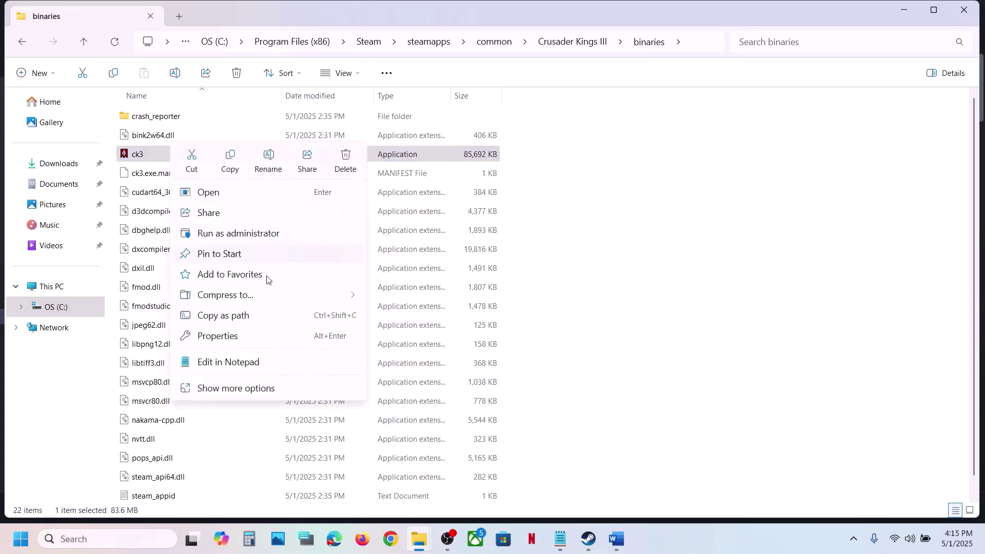
click(239, 336)
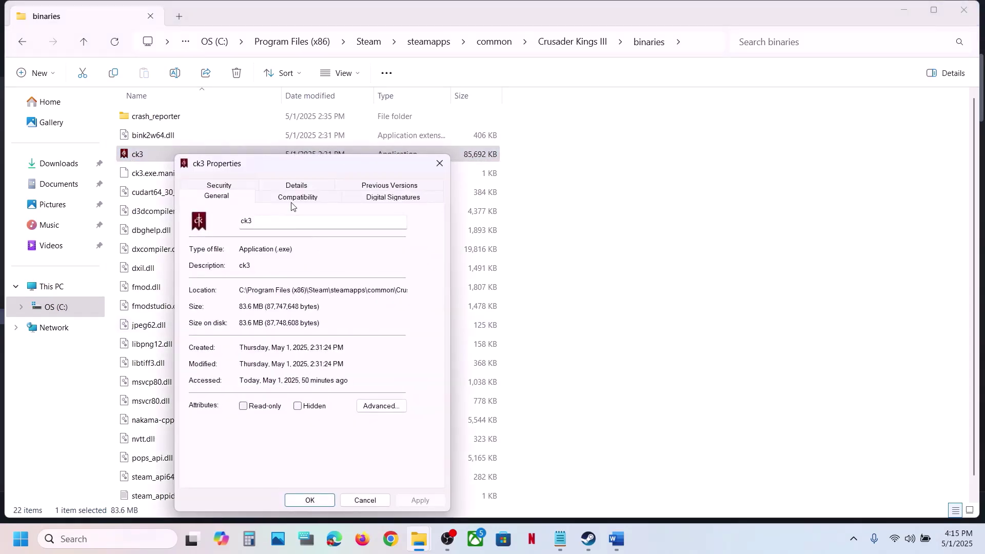
click(288, 199)
click(200, 283)
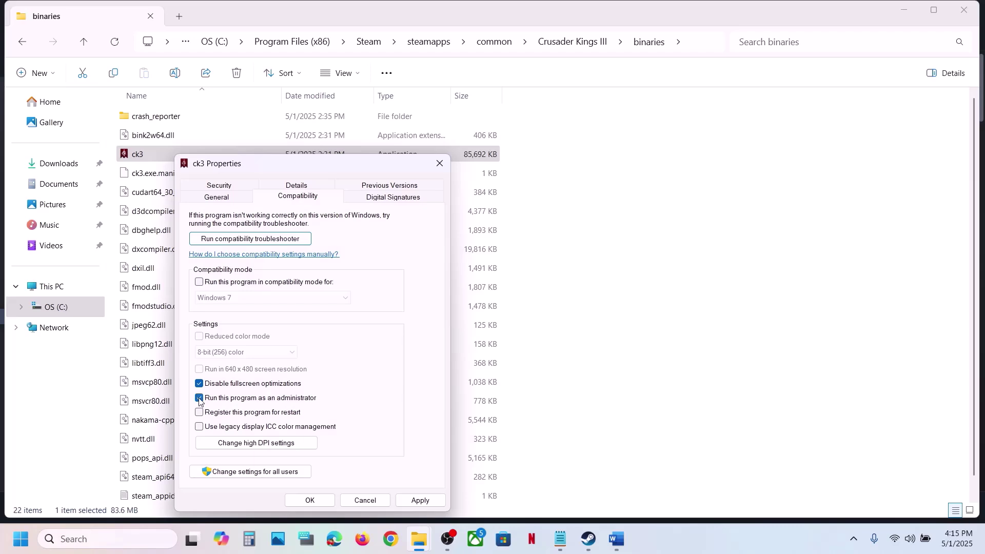
click(413, 501)
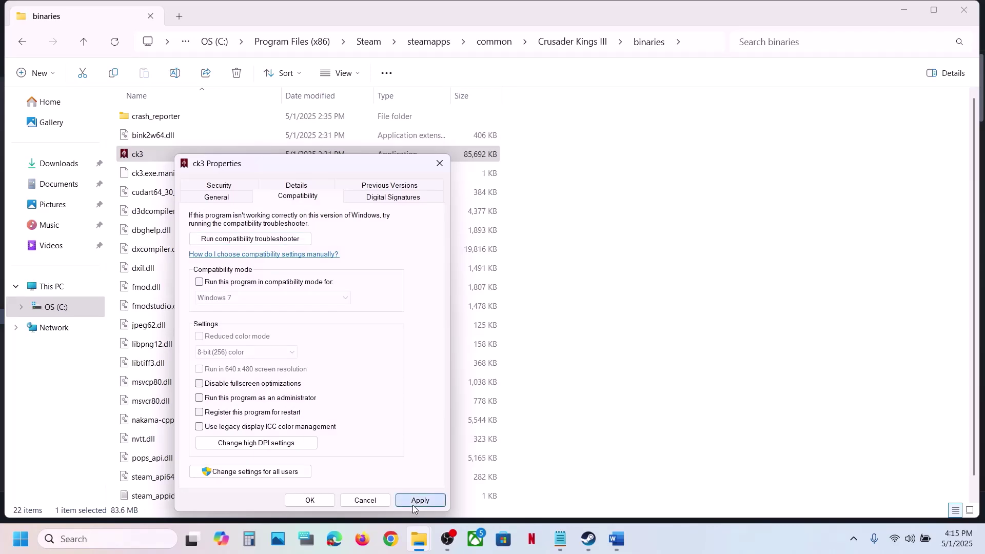
click(310, 501)
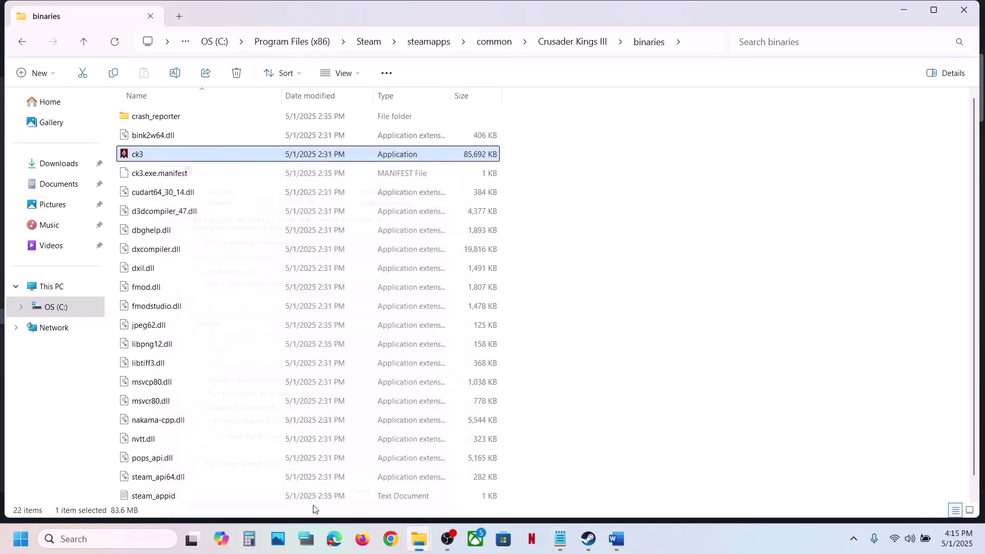
click(964, 10)
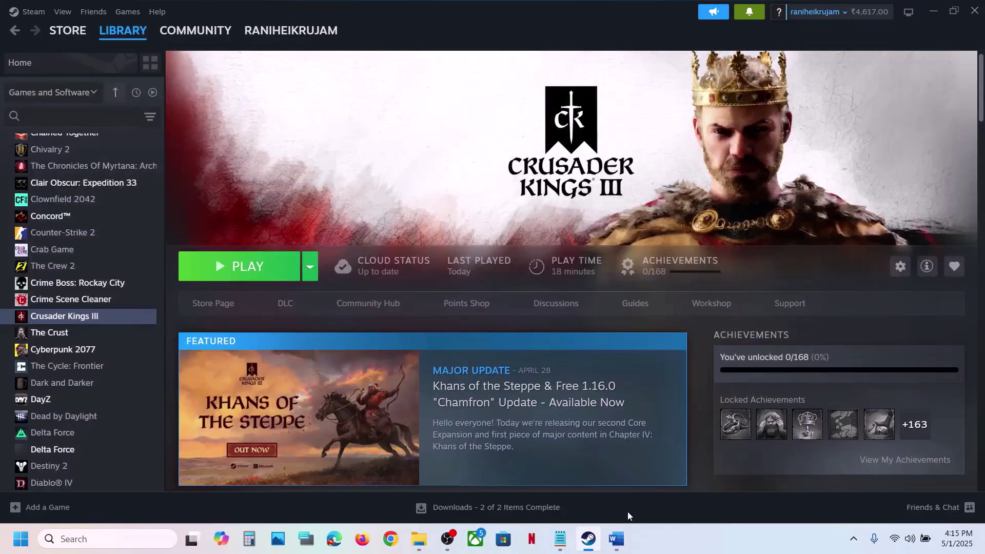
Highlight Step 6's rename-save-files instruction, lost-progress warning and 'backup first', then return to Steam
click(617, 538)
scroll(426, 357, down, 5)
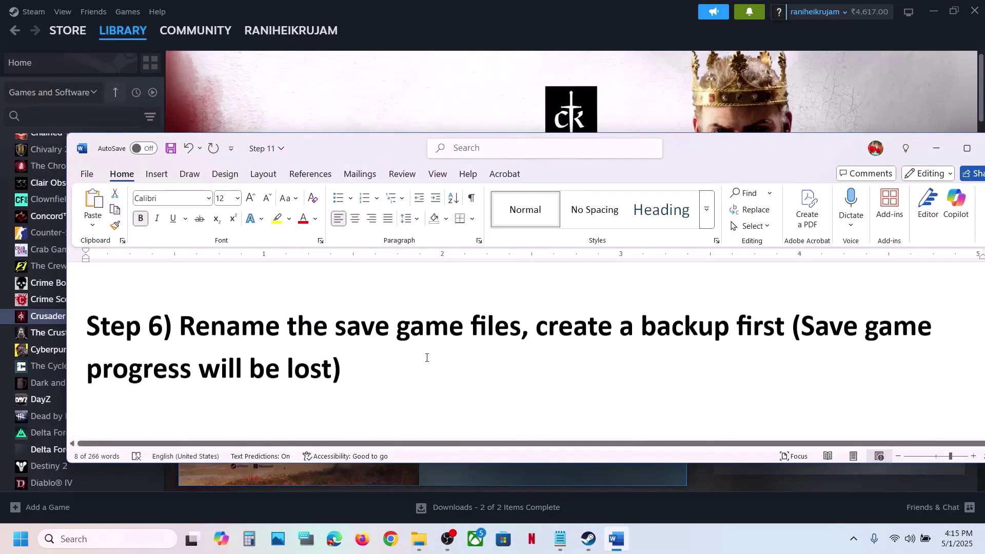
drag(182, 330, 736, 333)
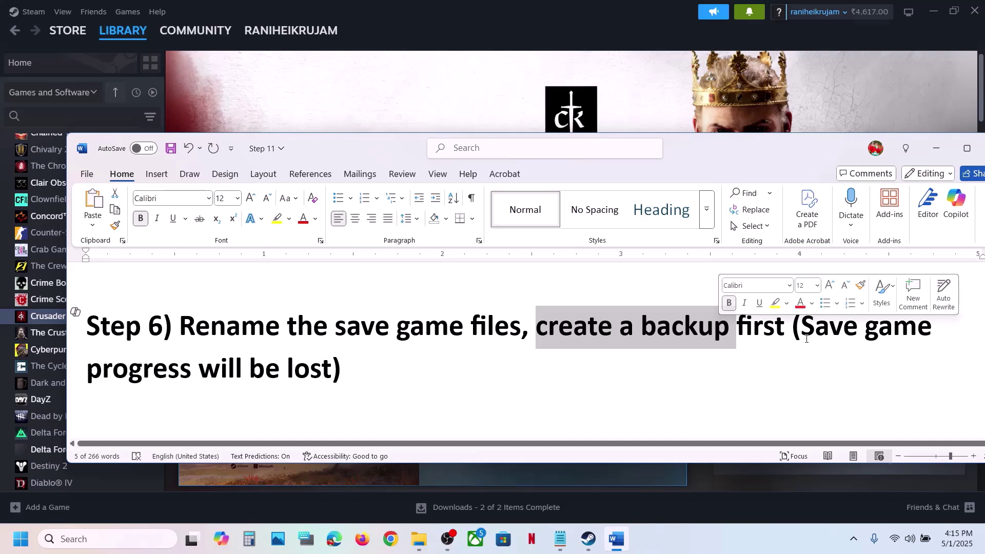
drag(811, 337, 339, 374)
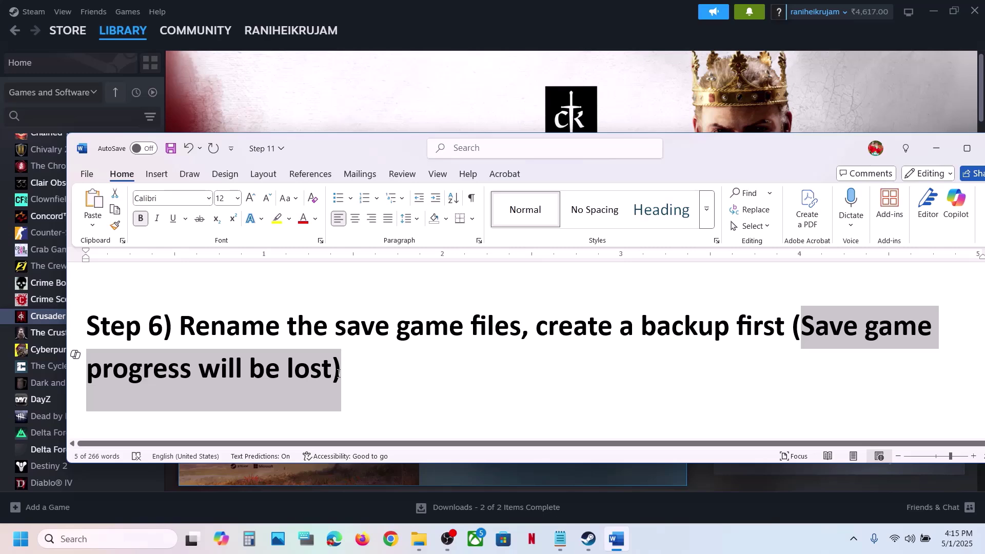
drag(338, 374, 339, 378)
drag(642, 328, 785, 329)
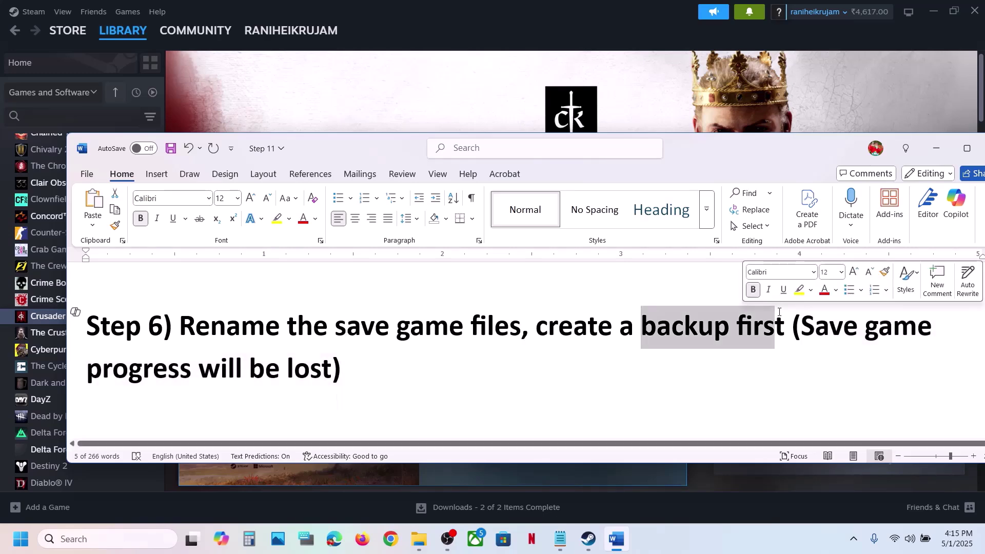
click(438, 126)
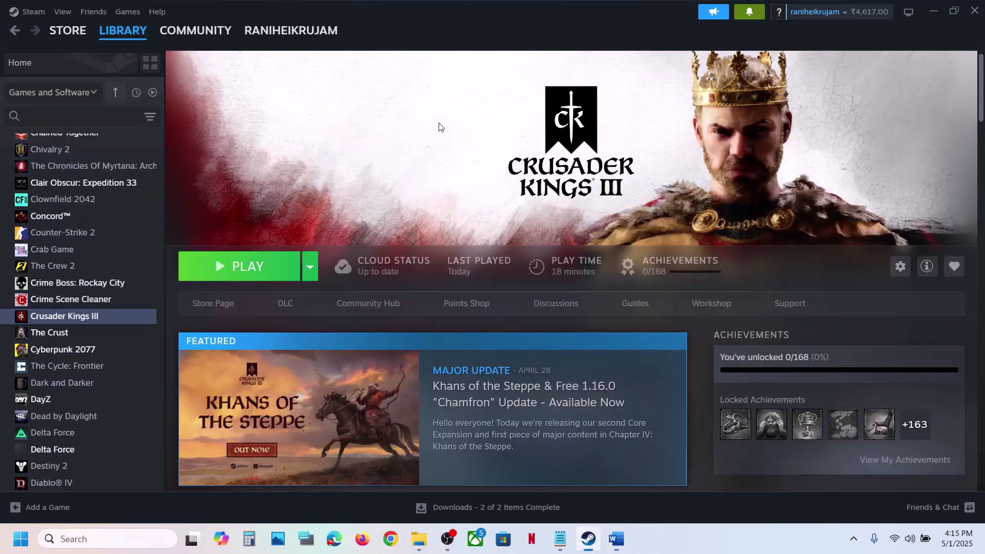
Copy Documents\Paradox Interactive\Crusader Kings III and paste the backup onto the desktop
click(425, 550)
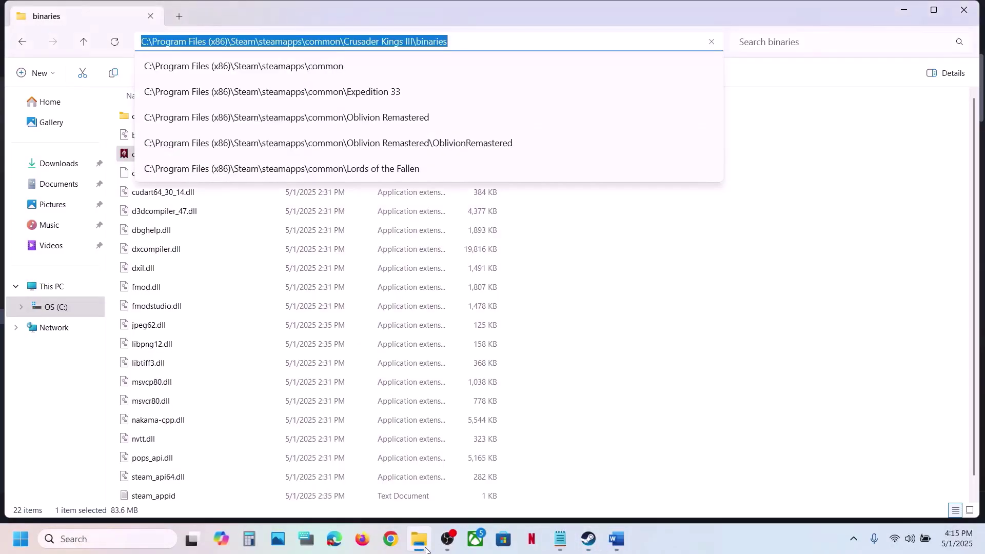
click(51, 188)
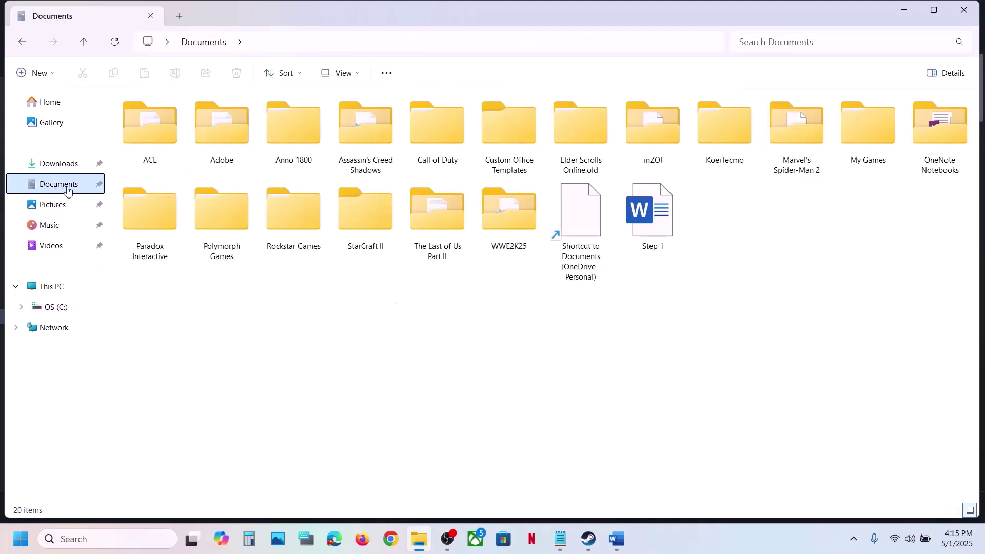
double_click(125, 240)
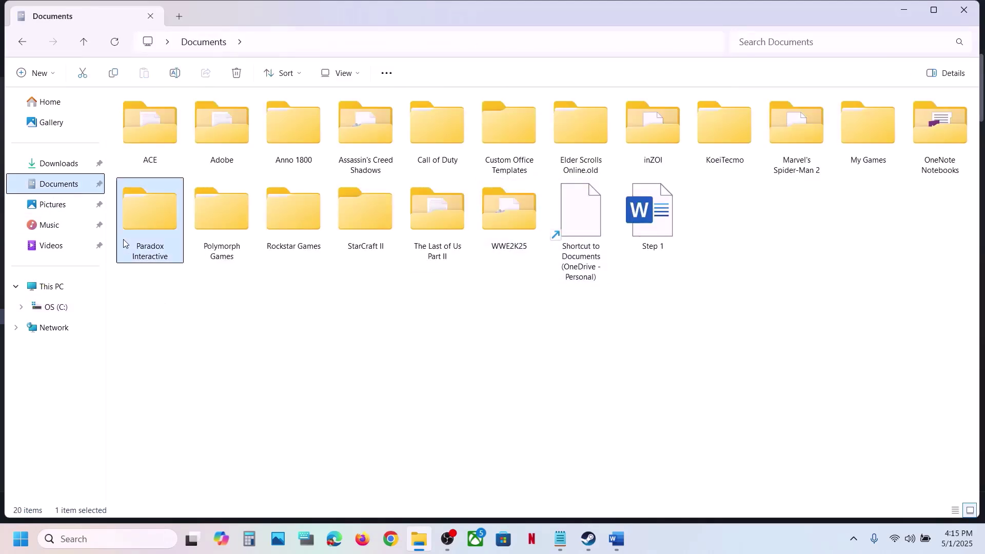
click(163, 121)
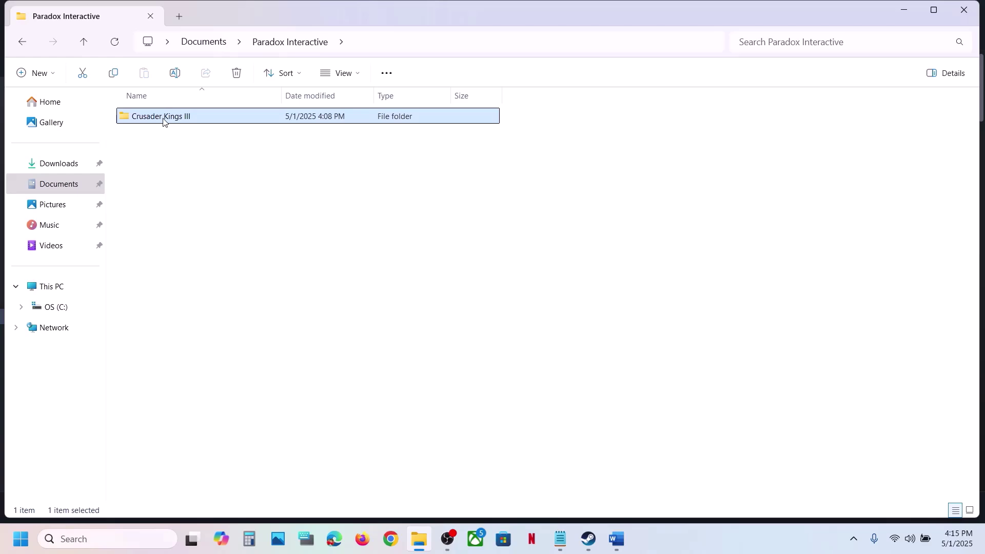
right_click(163, 121)
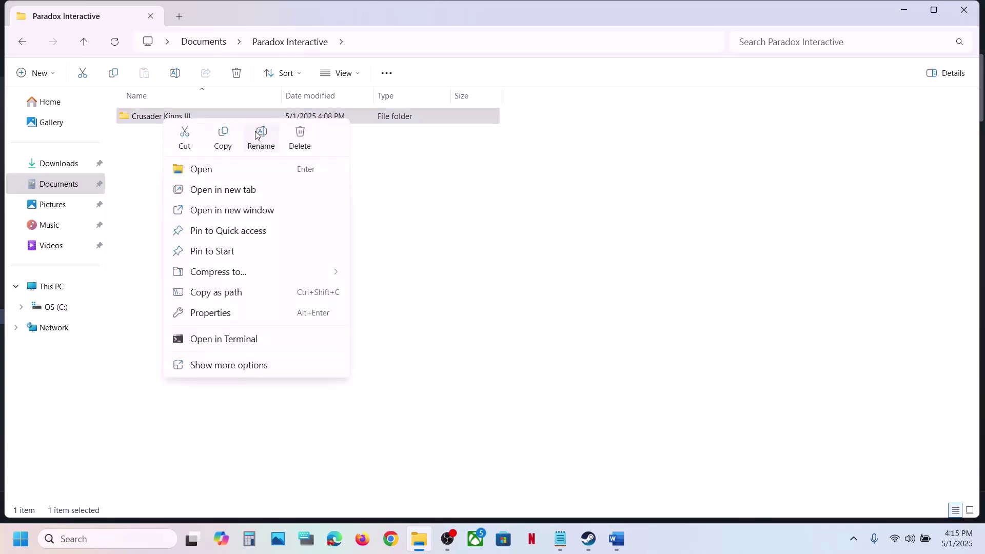
click(224, 137)
key(super+d)
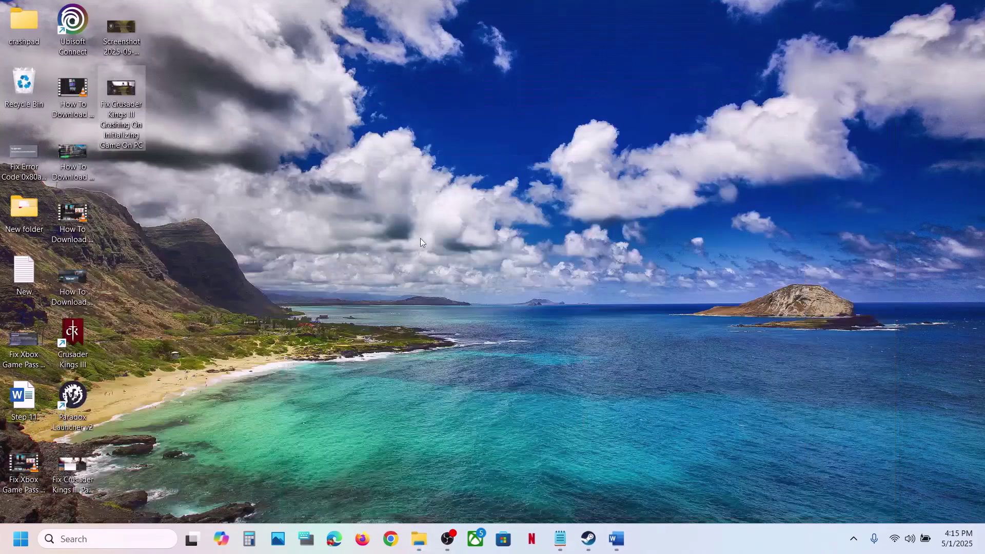
key(ctrl+v)
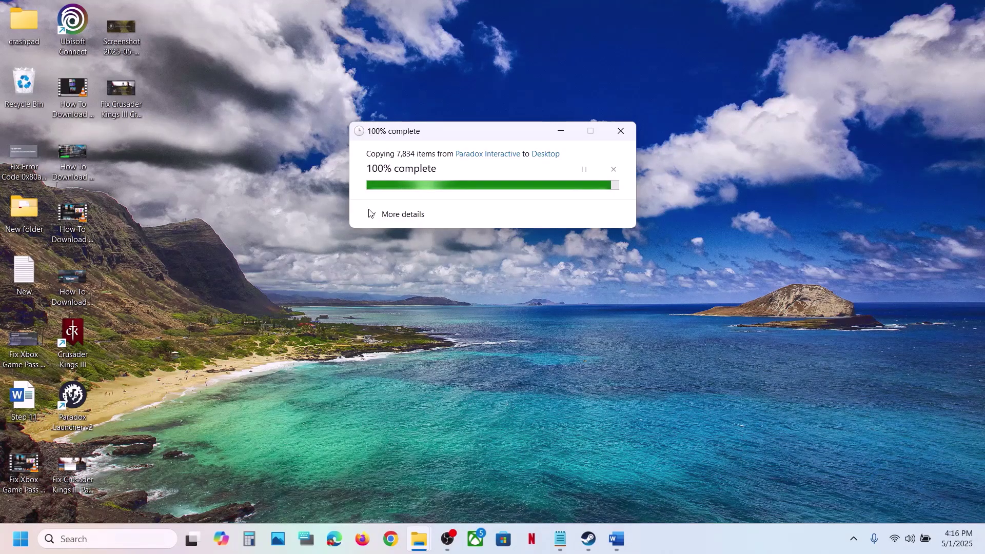
drag(115, 168, 476, 244)
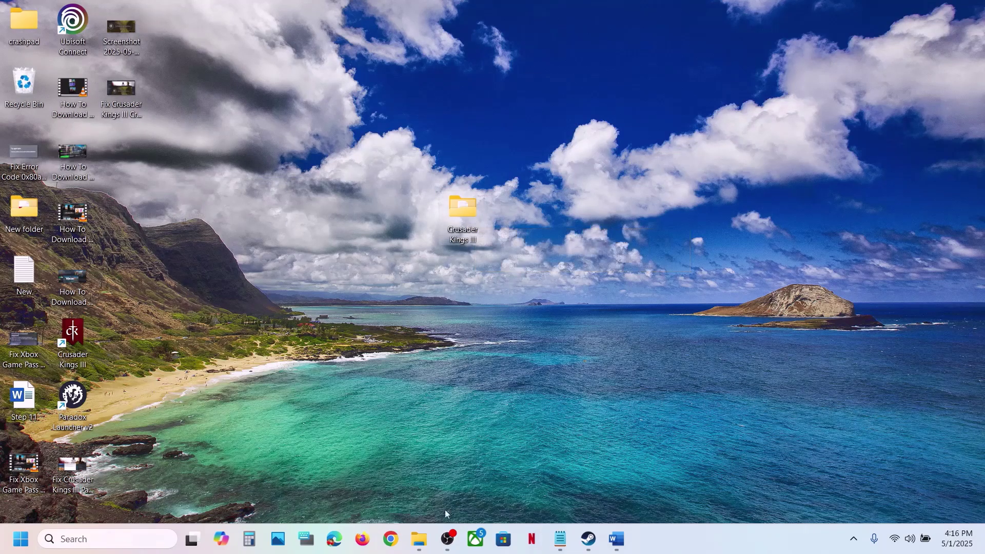
Rename the original Crusader Kings III folder to 'Crusader Kings III.old'
click(419, 540)
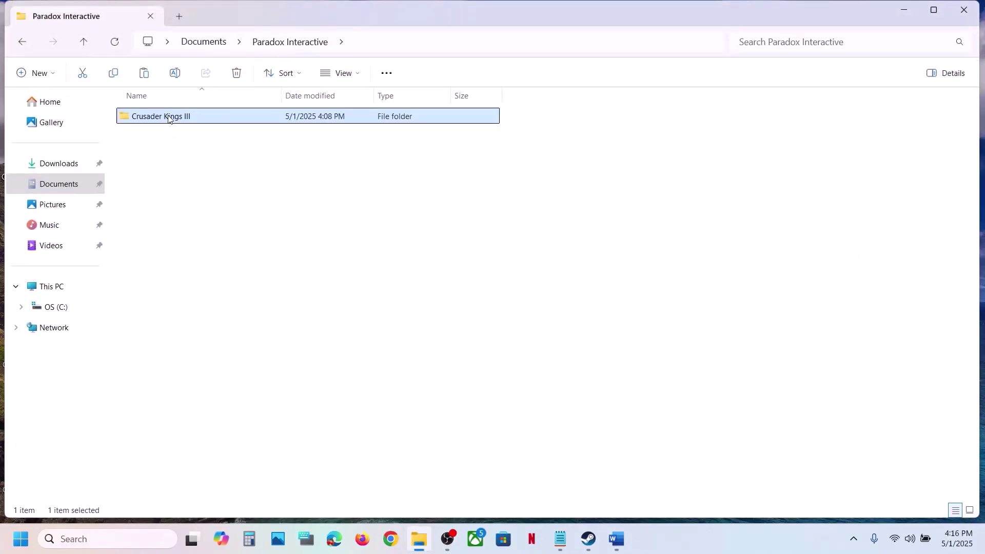
right_click(195, 120)
click(311, 132)
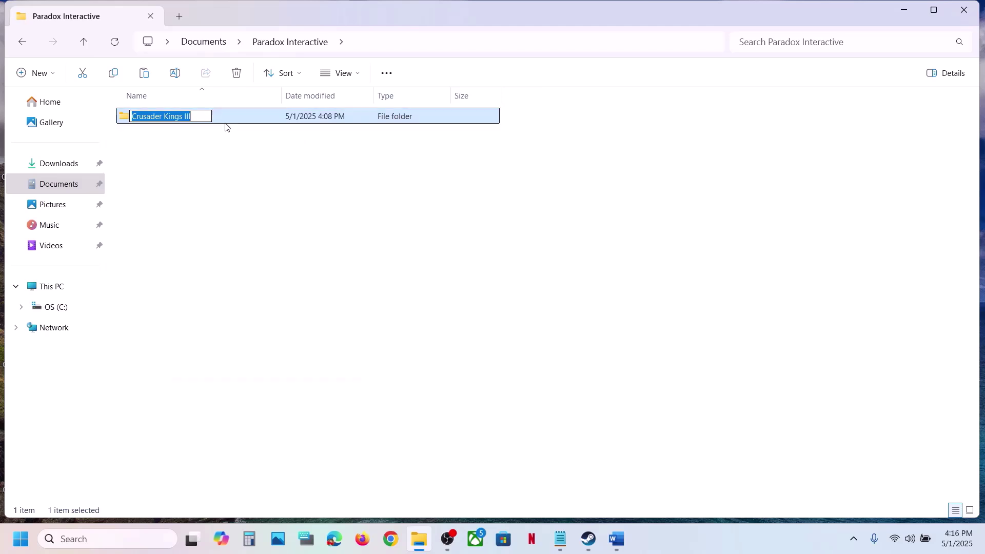
click(204, 118)
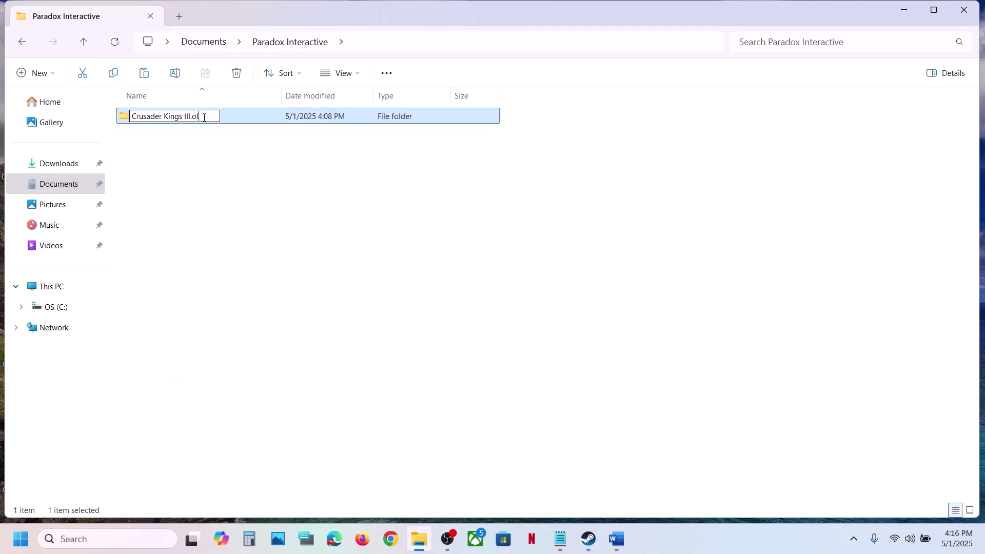
key(Return)
click(227, 205)
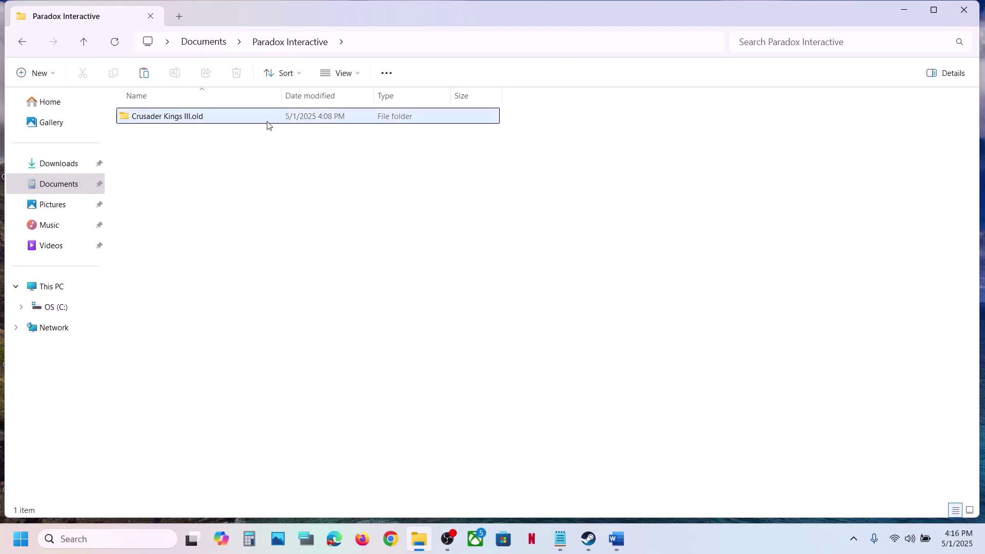
Highlight 'Verify the game files' in Step 7 of the Word guide, then return to Steam
click(588, 539)
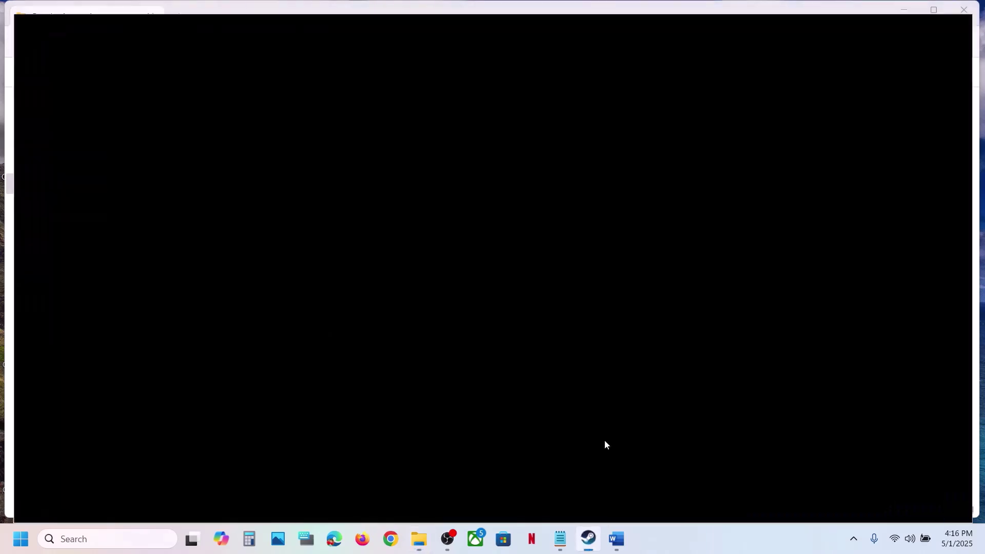
click(617, 539)
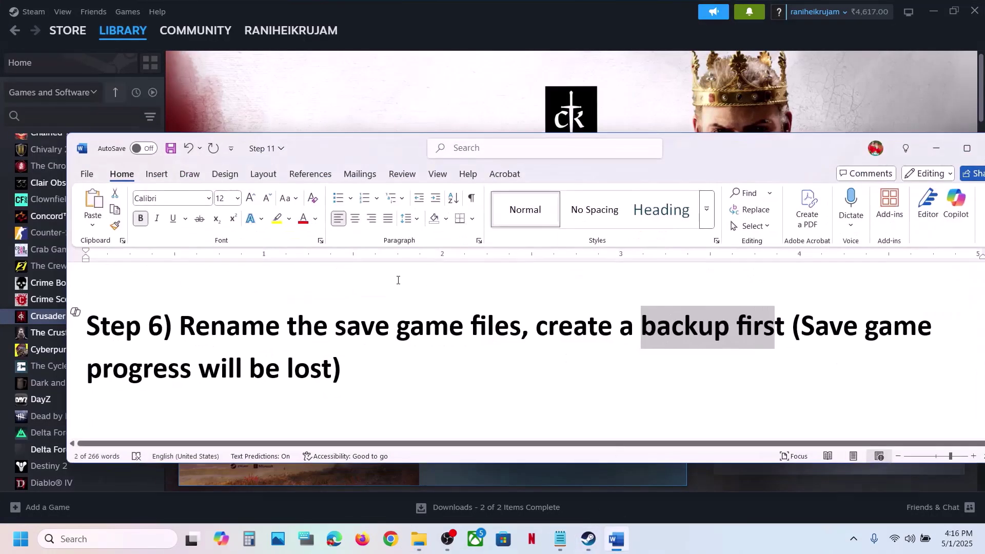
scroll(397, 280, down, 5)
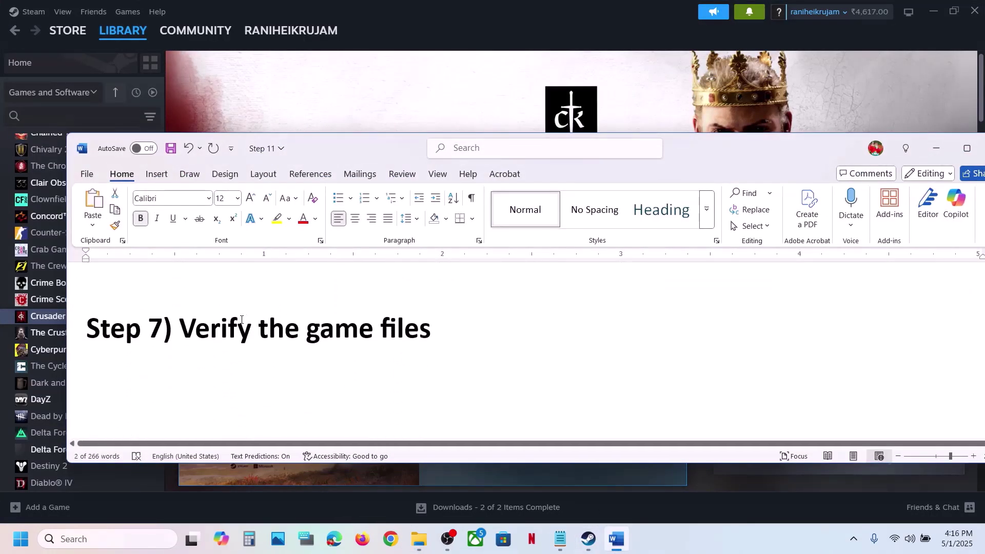
drag(180, 325, 406, 326)
click(400, 107)
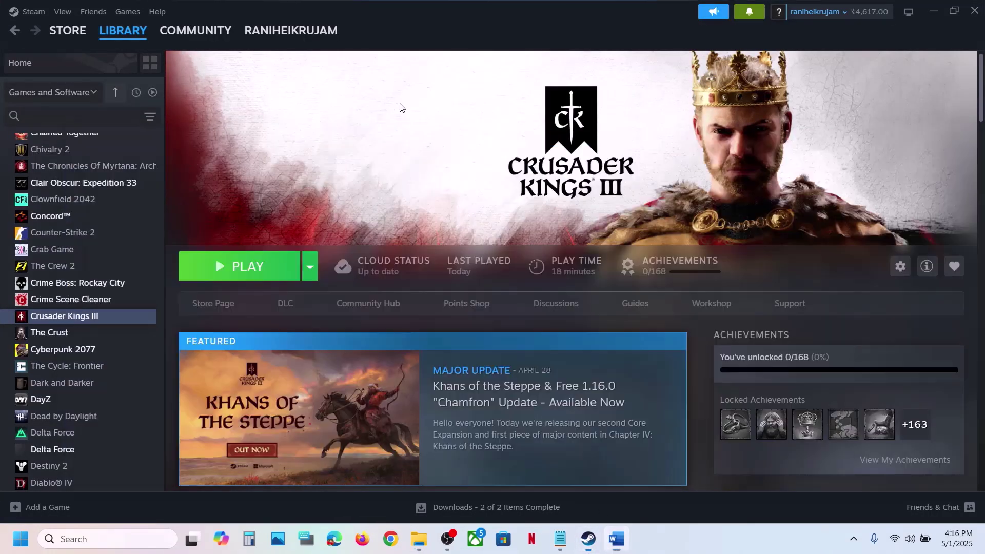
Start Verify integrity of game files under Crusader Kings III's Installed Files, then scroll the guide to Step 8
right_click(108, 316)
click(143, 416)
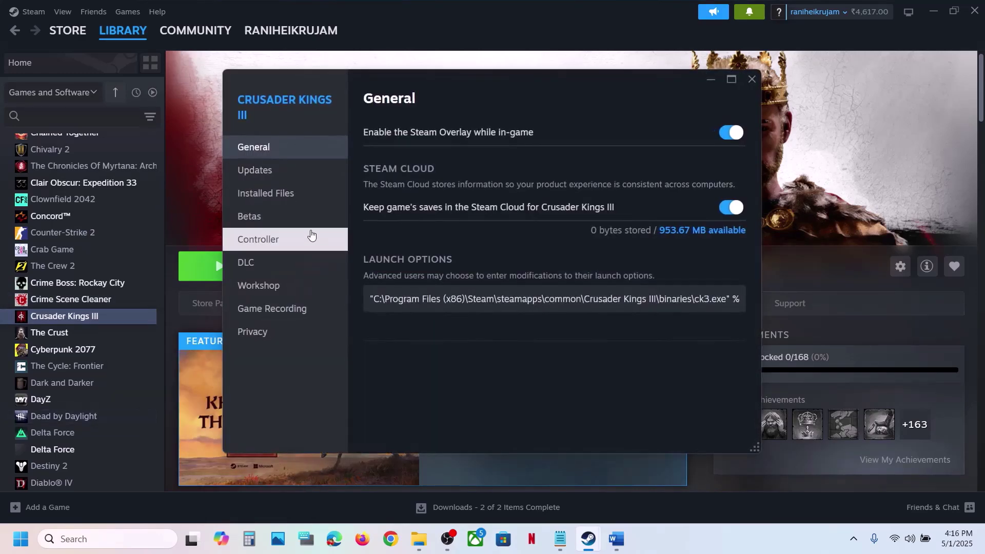
click(282, 194)
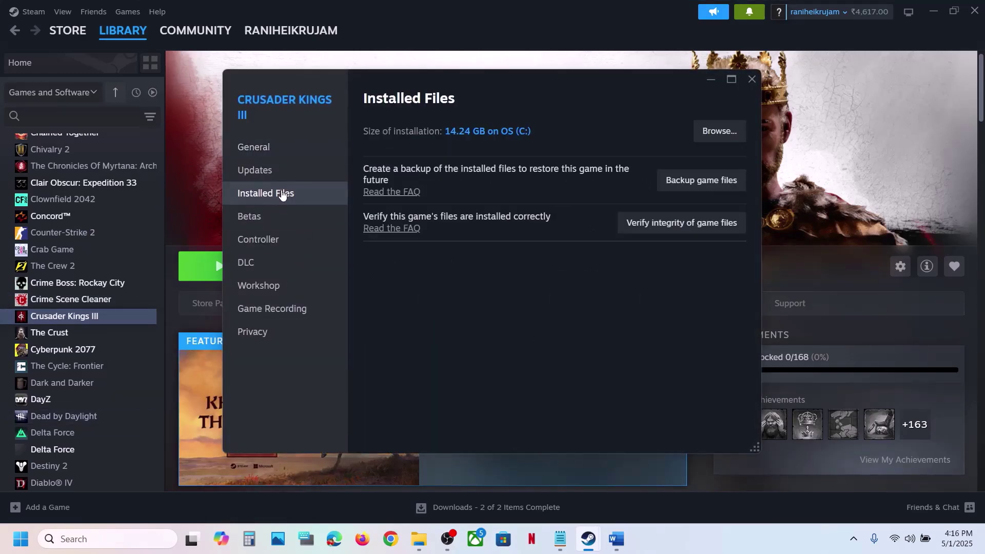
click(709, 231)
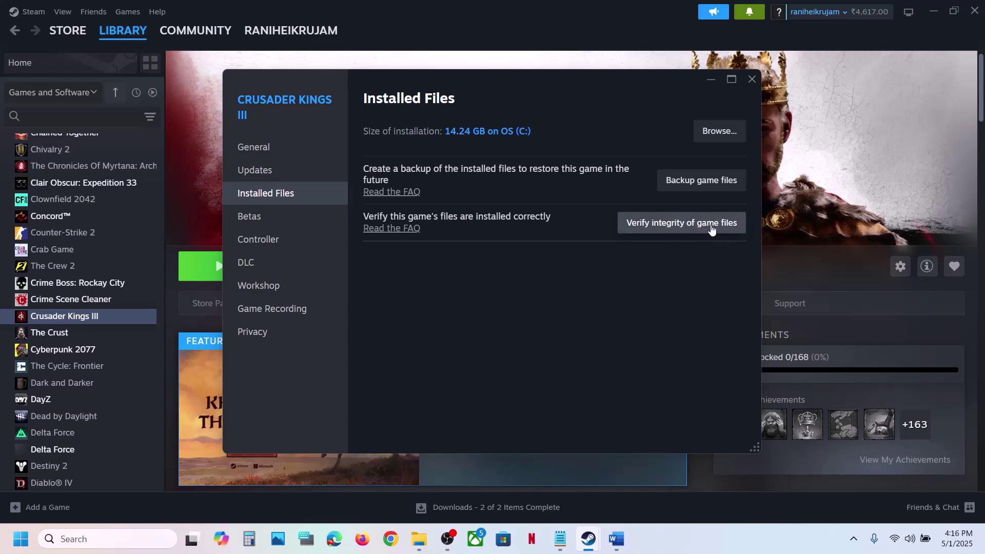
click(752, 78)
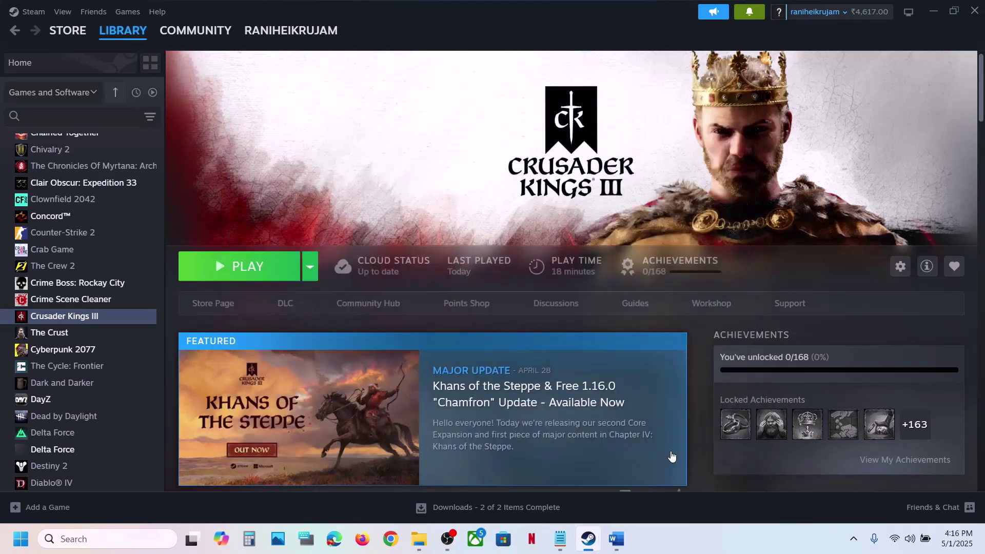
click(616, 538)
scroll(513, 348, down, 5)
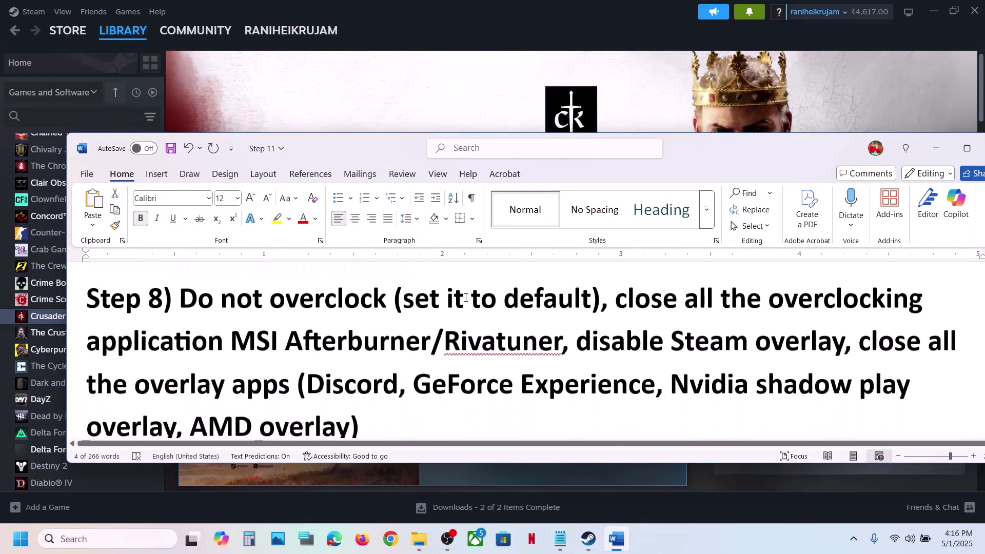
Restore the Word guide over Steam and maximize it
click(936, 148)
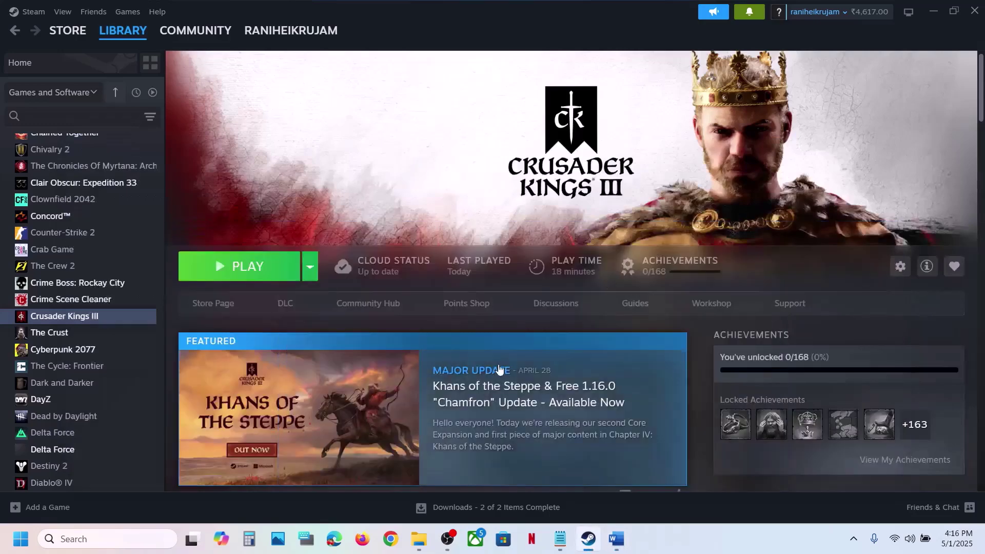
click(615, 540)
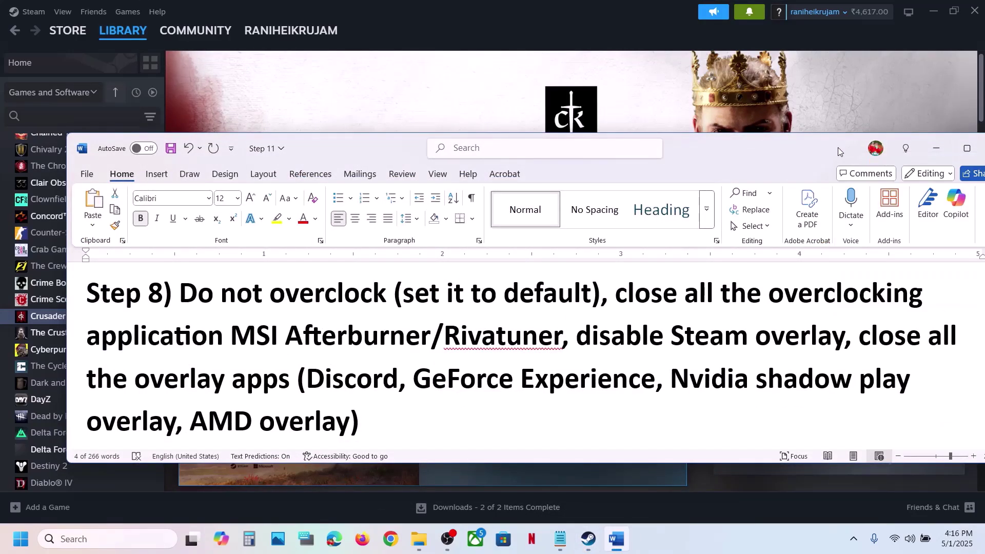
drag(838, 147, 802, 146)
click(930, 146)
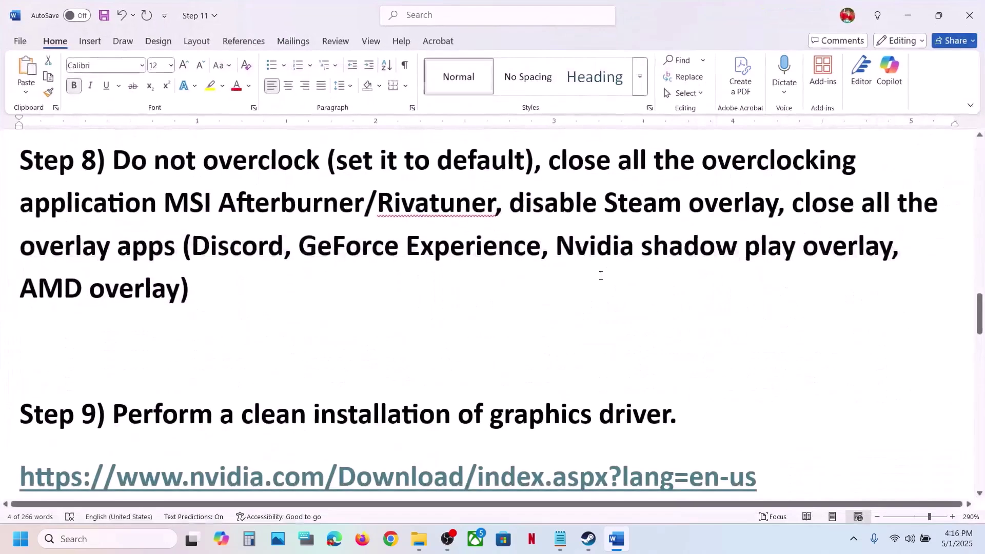
scroll(640, 234, up, 2)
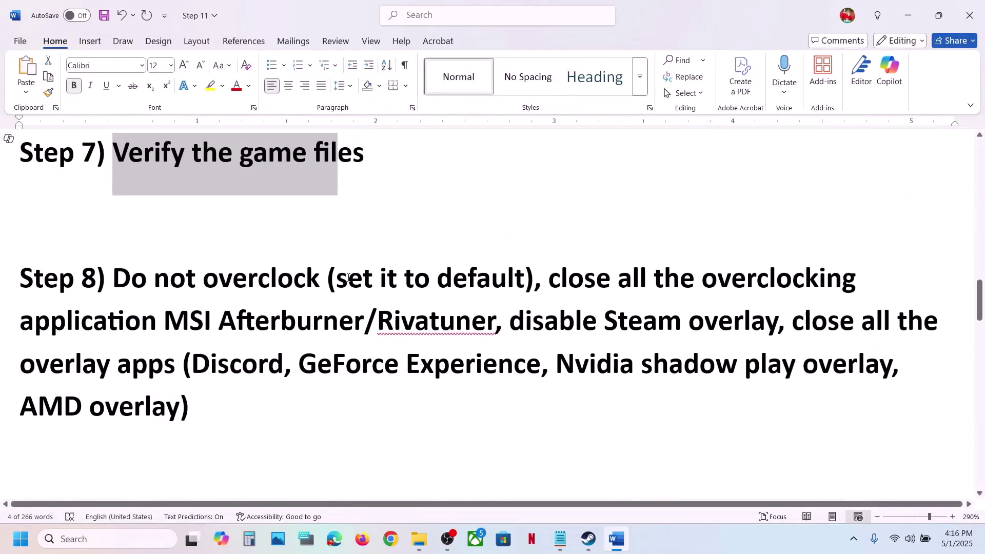
Highlight Step 8's phrases: set it to default, close overclocking tools like MSI Afterburner and Rivatuner, disable Steam overlay
drag(348, 278, 523, 280)
drag(557, 287, 823, 277)
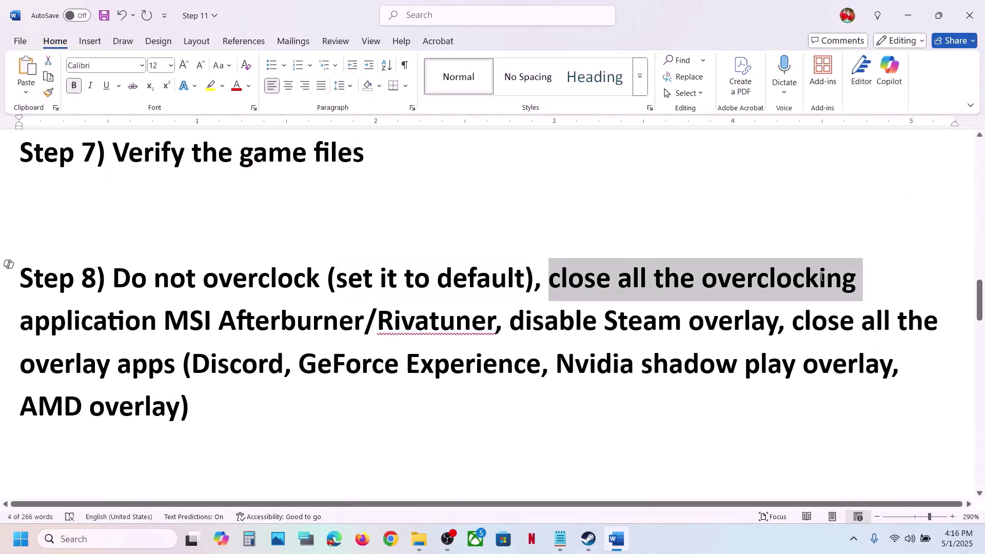
drag(317, 303, 262, 324)
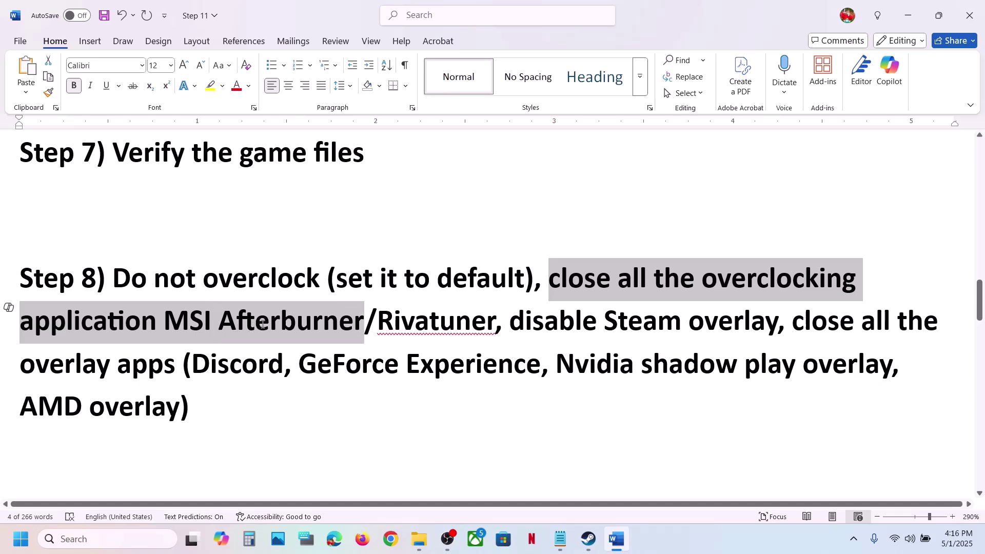
drag(374, 318, 496, 323)
click(683, 289)
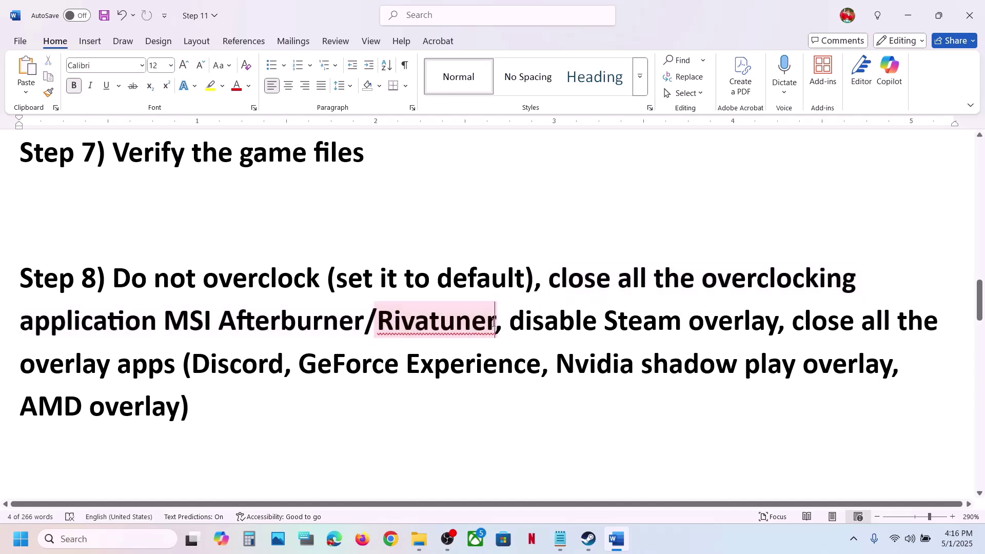
drag(704, 285, 826, 283)
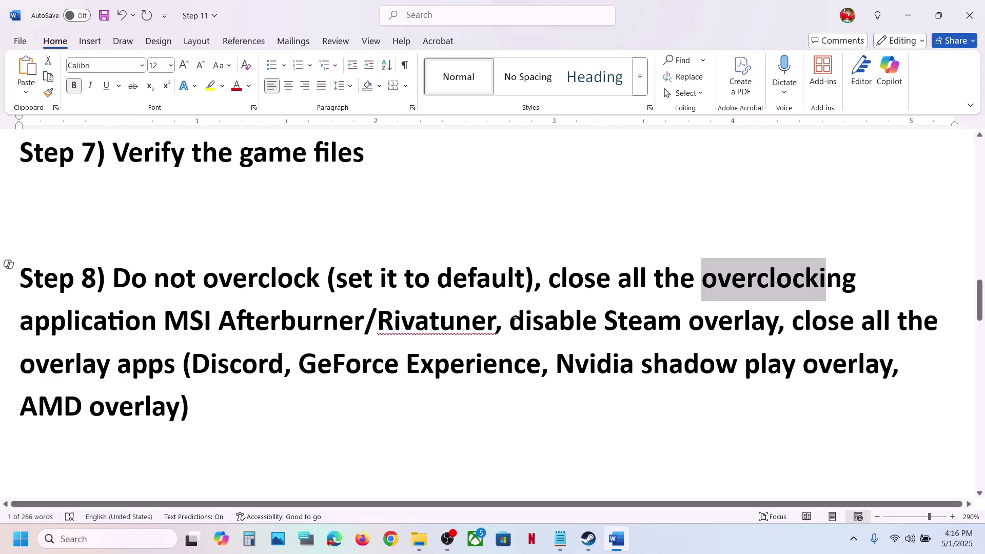
drag(515, 323, 778, 322)
Switch off 'Enable the Steam Overlay while in-game' in Crusader Kings III's properties, then return to Word
click(589, 539)
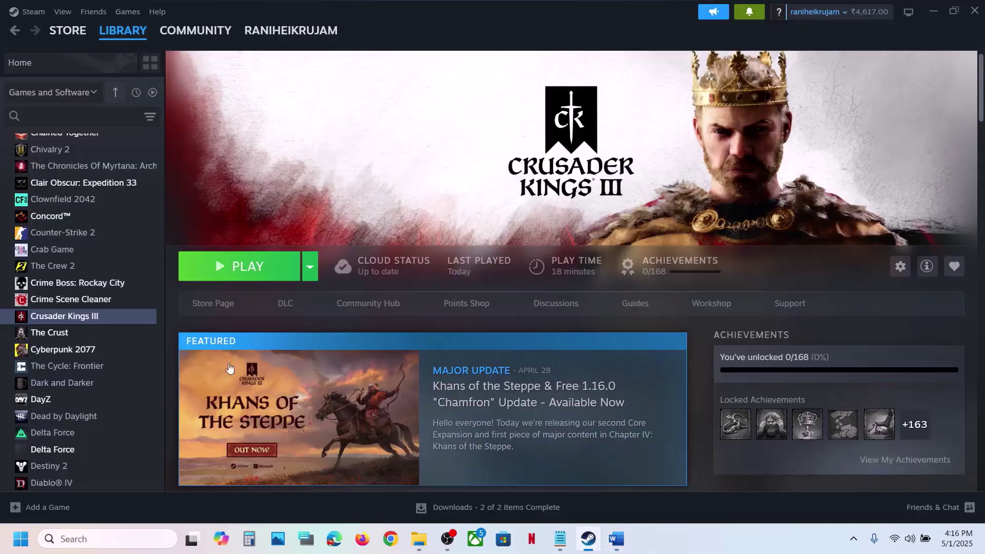
right_click(90, 316)
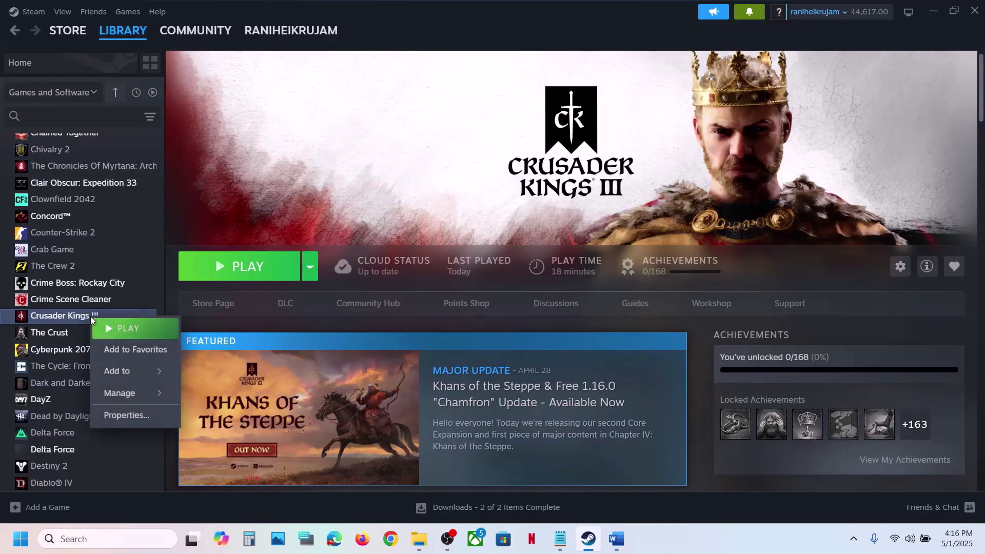
click(128, 415)
click(729, 133)
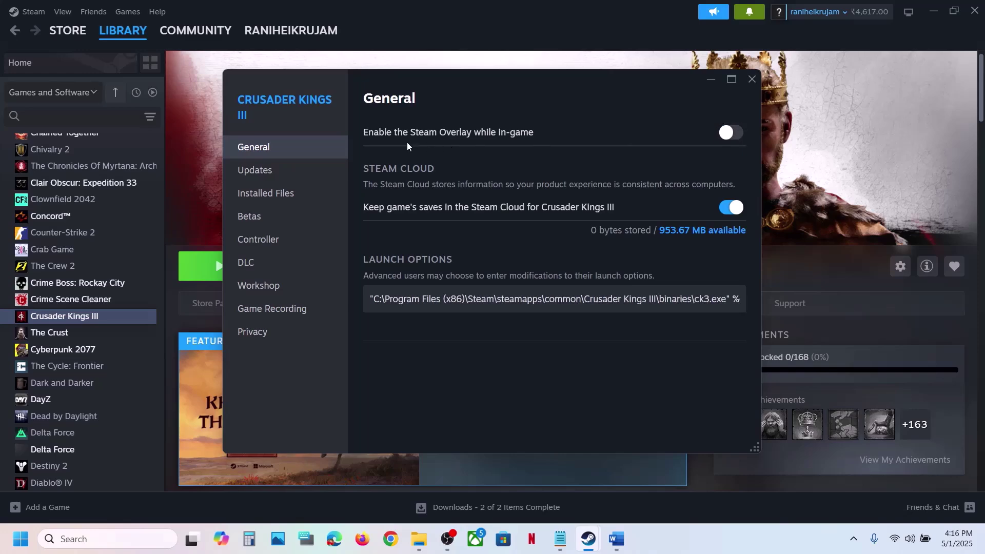
click(750, 82)
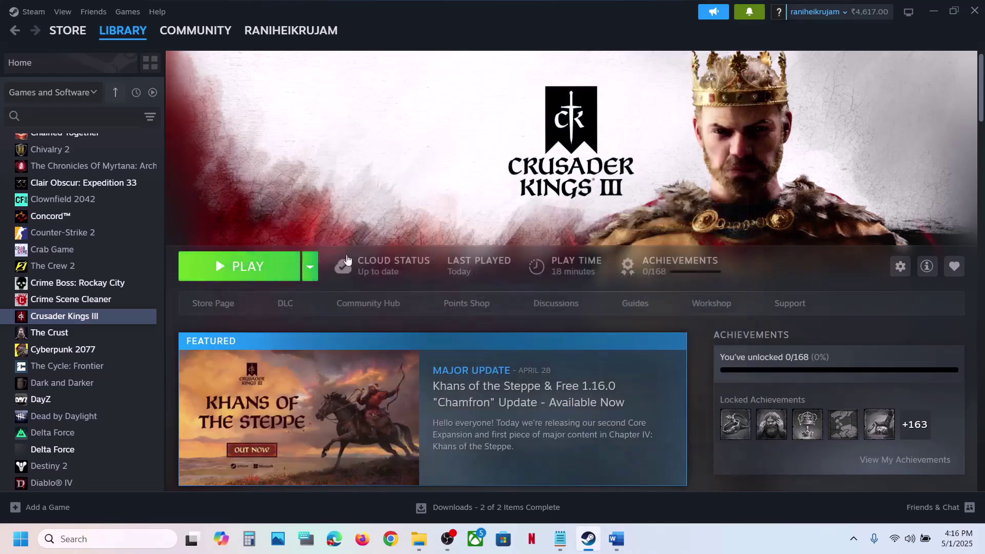
click(618, 539)
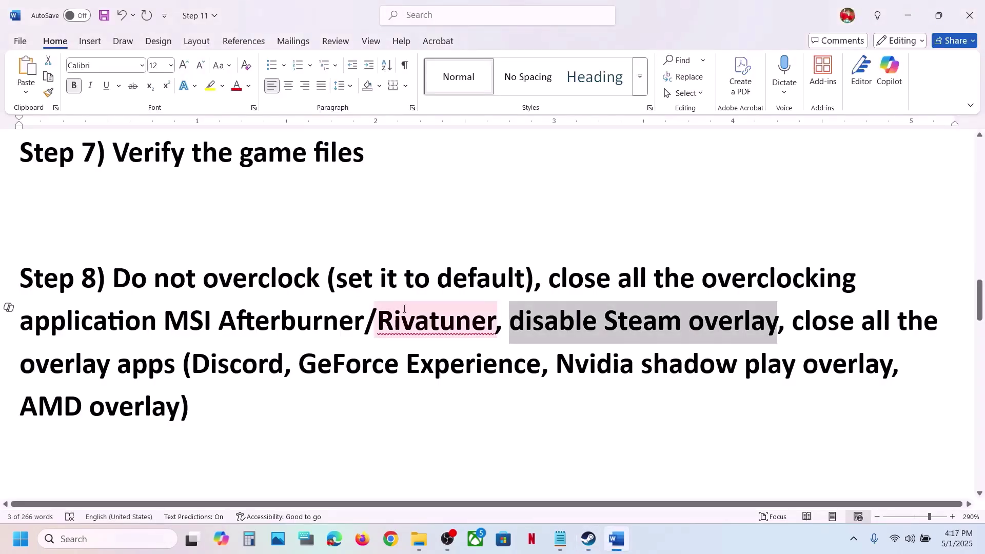
scroll(404, 309, down, 1)
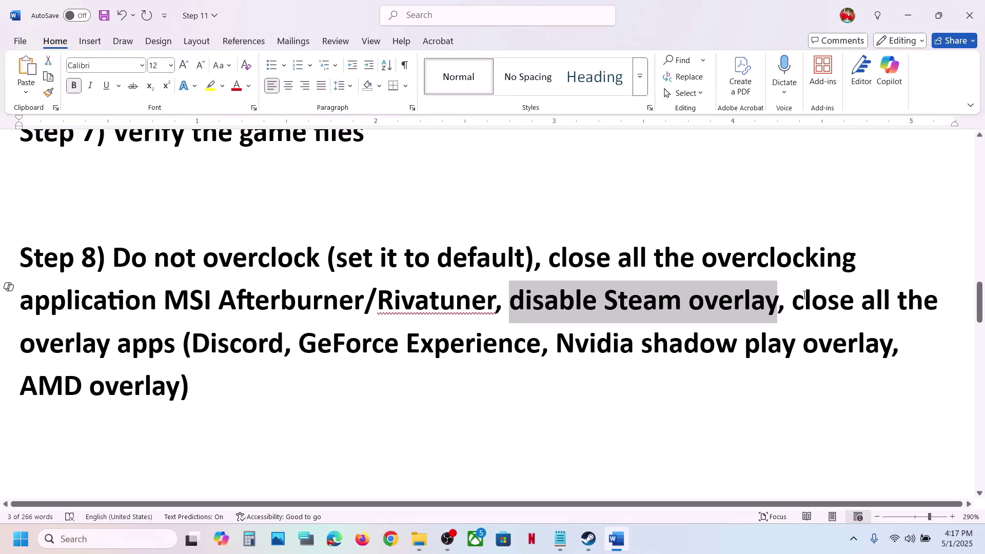
drag(806, 295, 284, 345)
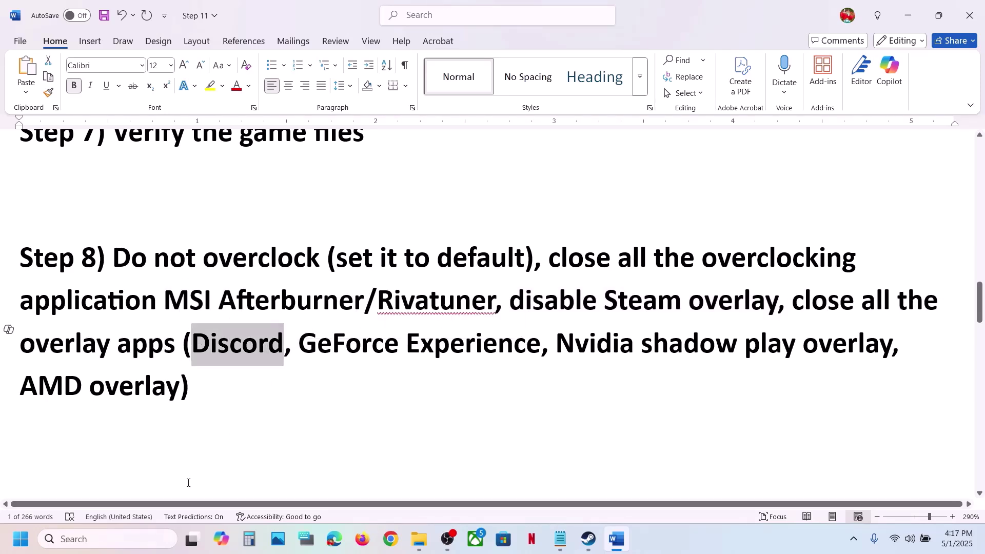
click(128, 546)
text(nvi)
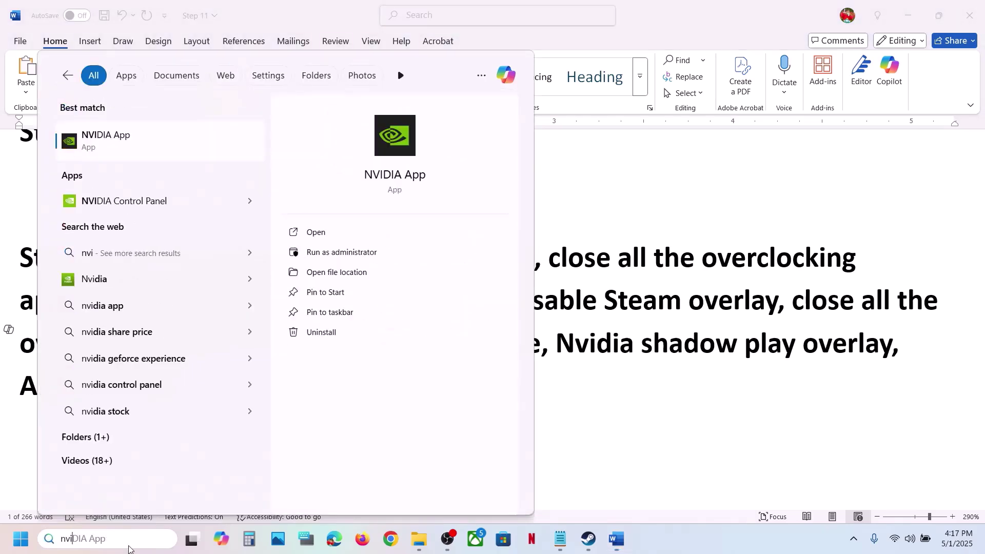
key(Return)
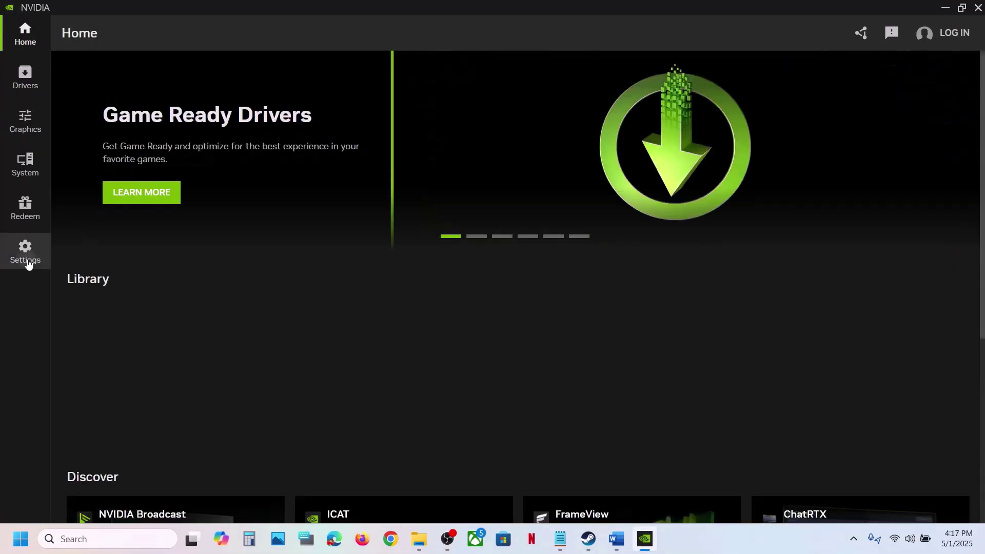
click(25, 254)
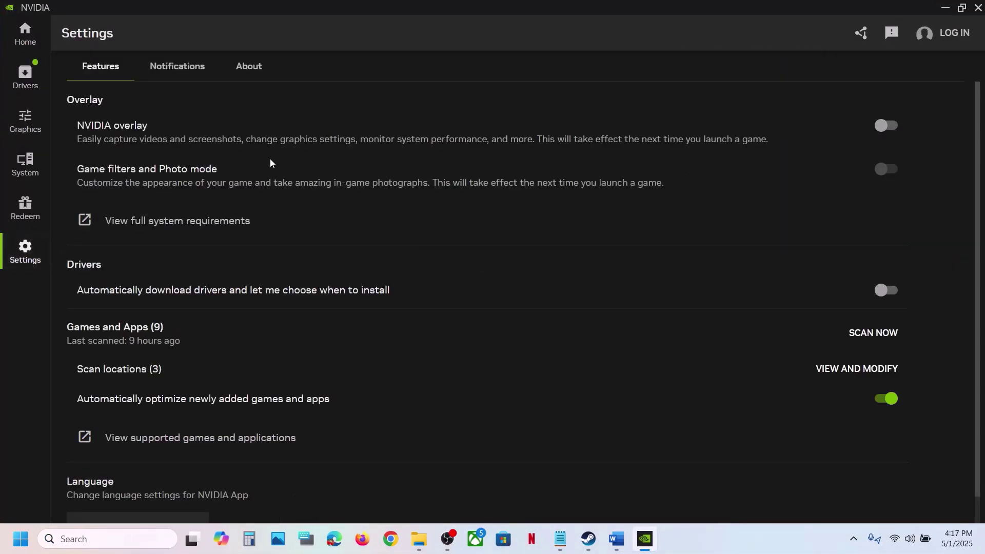
click(979, 7)
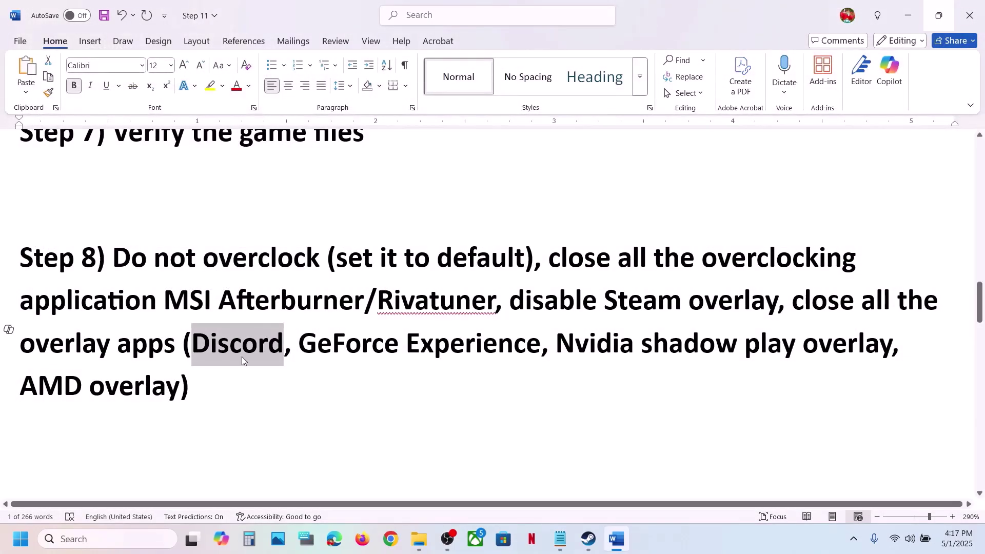
drag(800, 303, 193, 385)
Highlight the guide's driver-update text and follow the NVIDIA driver download link
click(193, 381)
scroll(194, 381, down, 4)
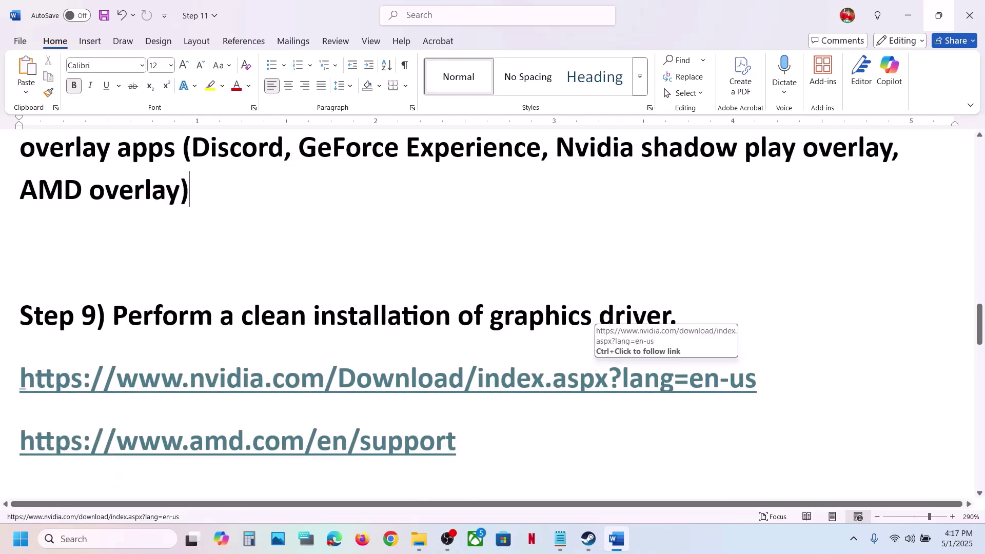
drag(199, 375, 769, 392)
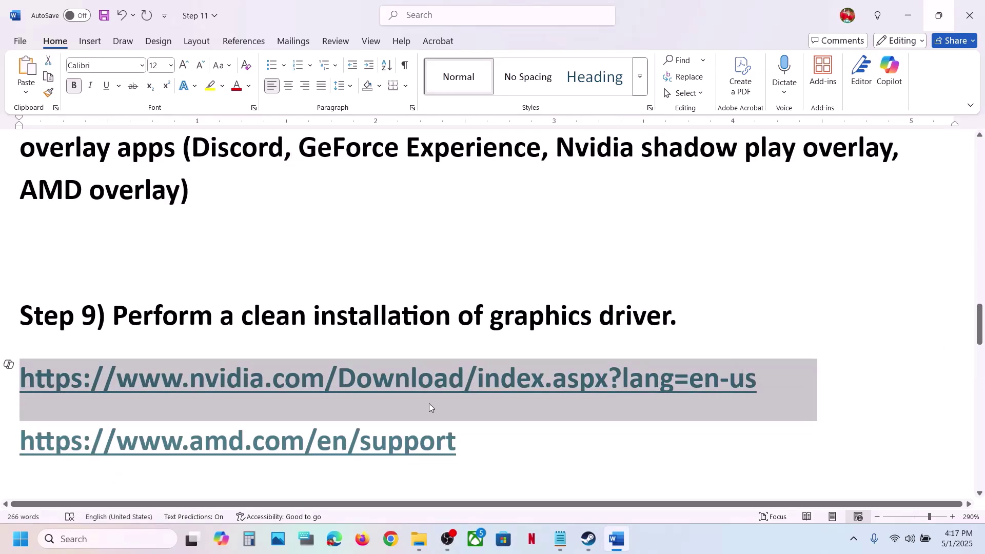
scroll(429, 403, down, 1)
drag(20, 395, 504, 401)
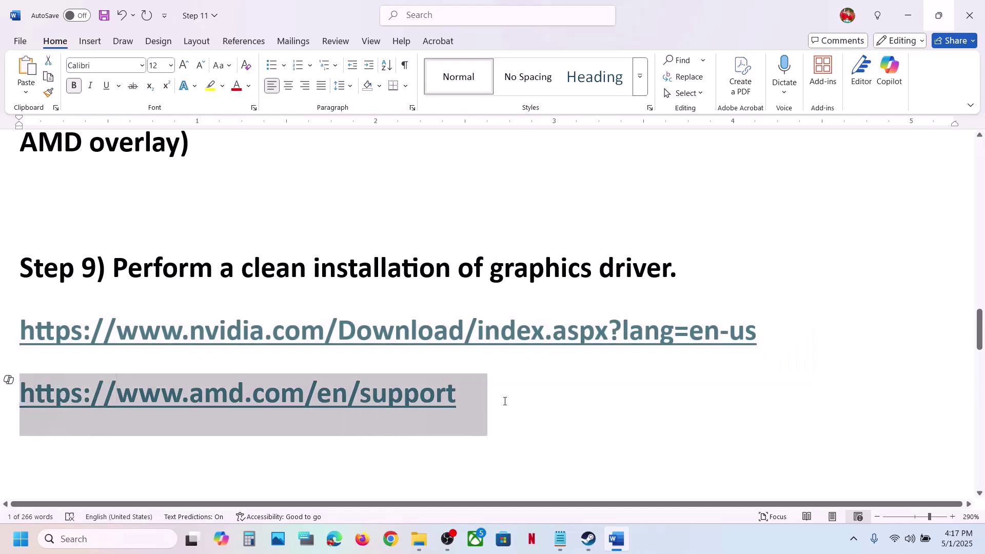
drag(172, 342, 611, 356)
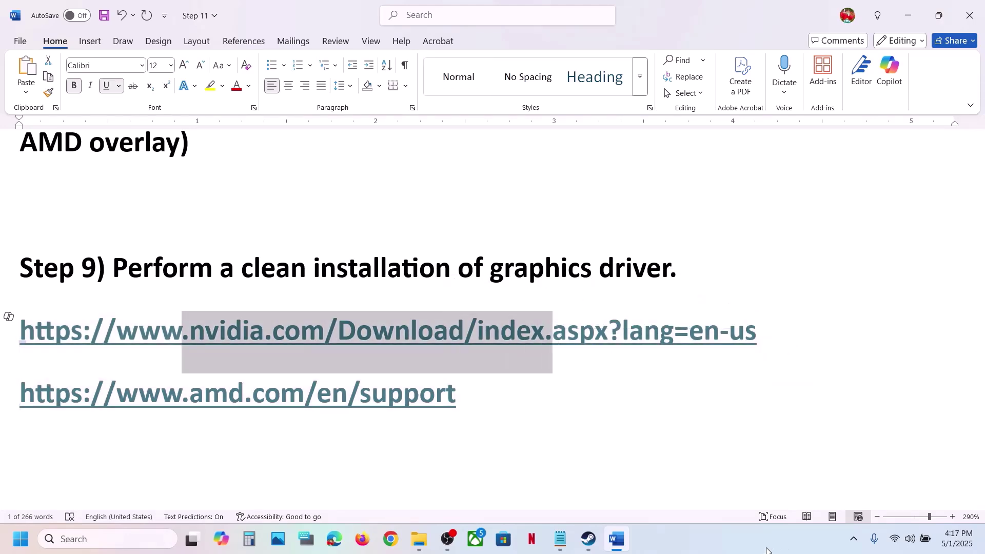
ctrl+click(551, 334)
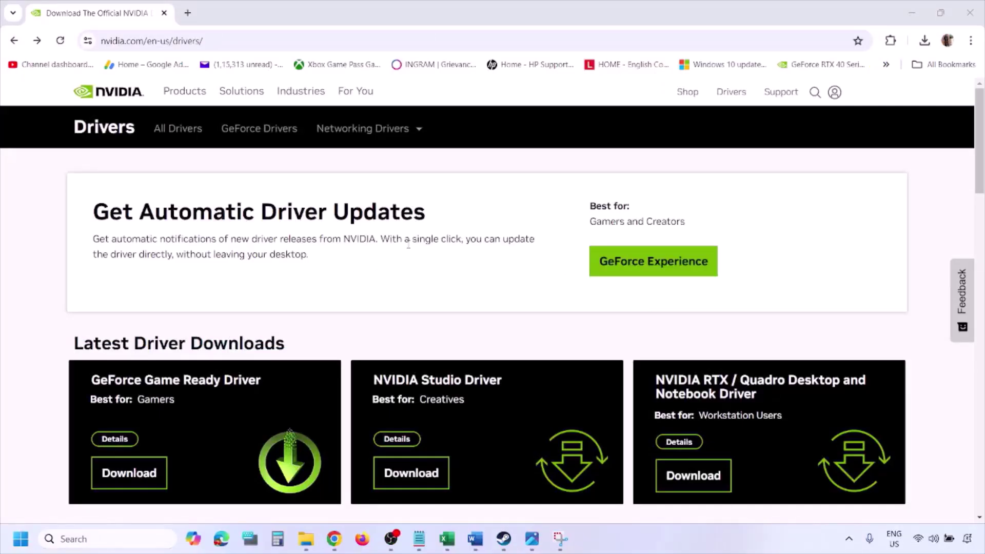
Run NVIDIA's Manual Driver Search for the GeForce RTX 3050 Laptop GPU with Windows 11
scroll(231, 314, down, 8)
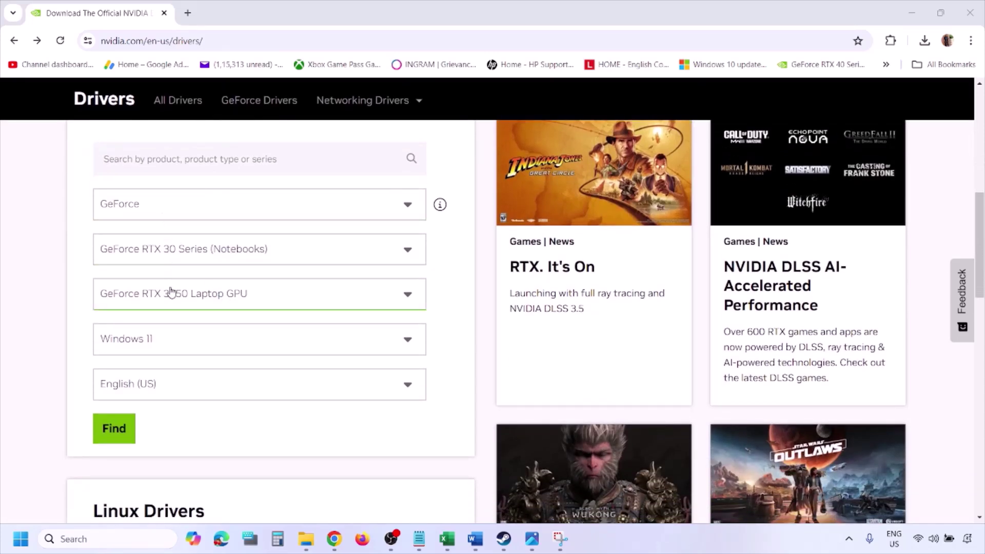
click(163, 343)
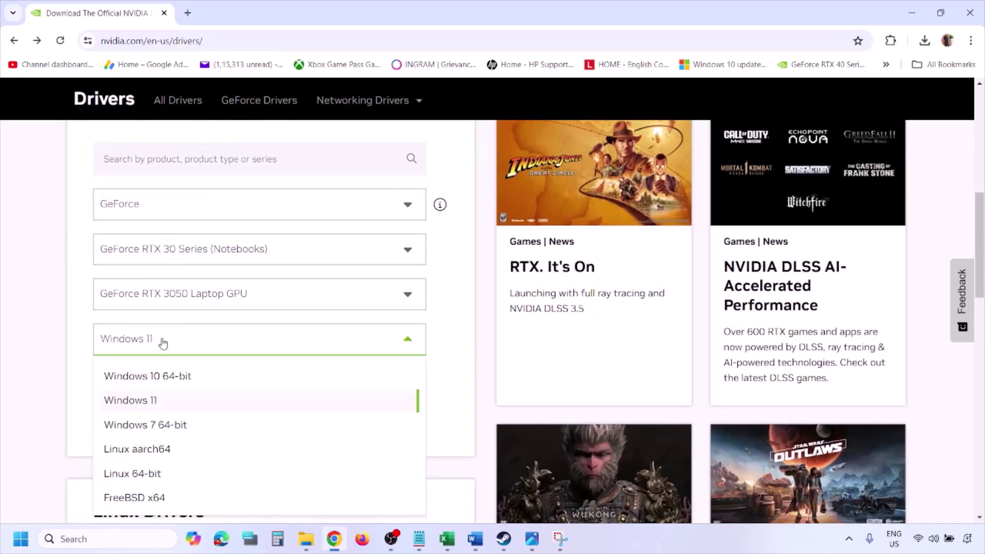
click(144, 405)
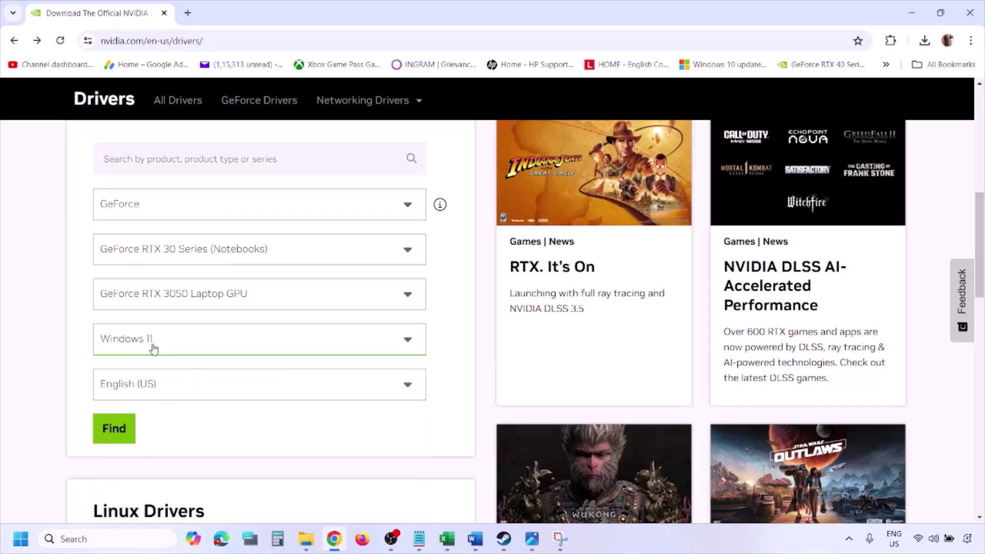
click(117, 430)
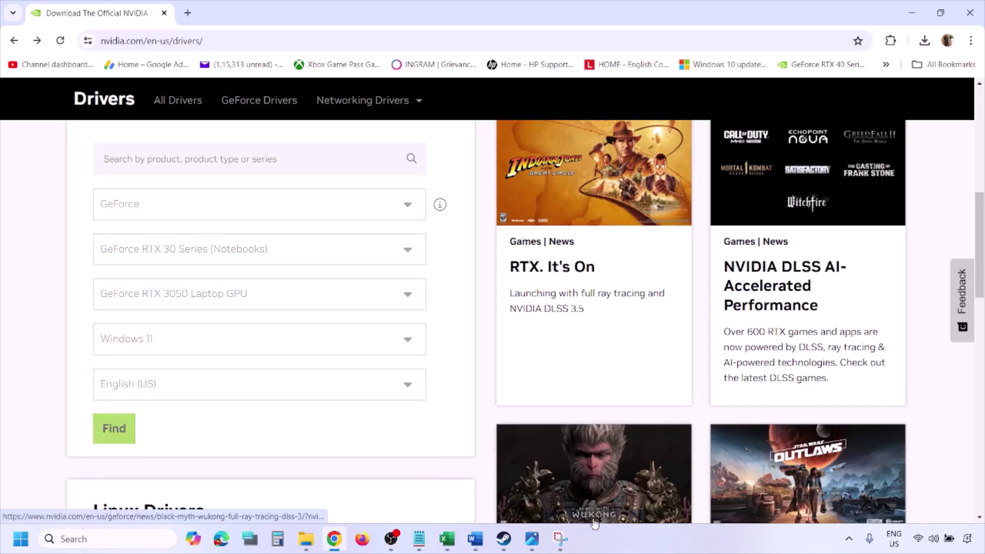
Page through screenshots 1.png to 5.png in Photos up to the clean-installation options, then open Start's power options
click(534, 547)
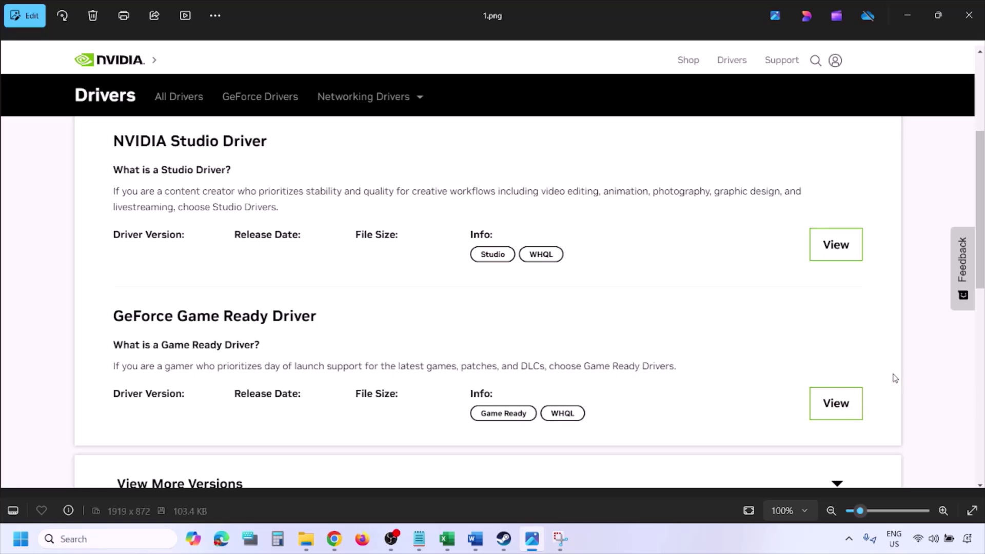
key(Right)
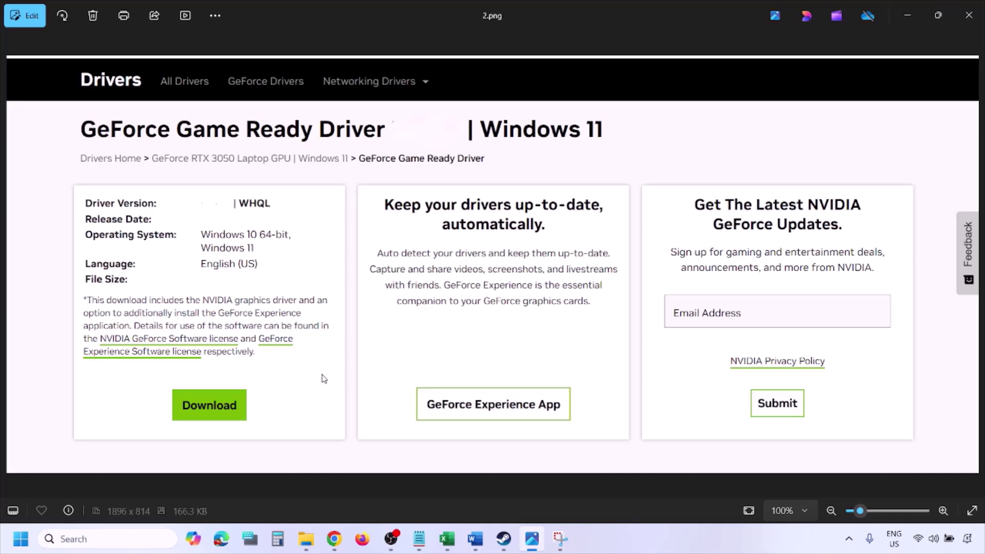
key(Right)
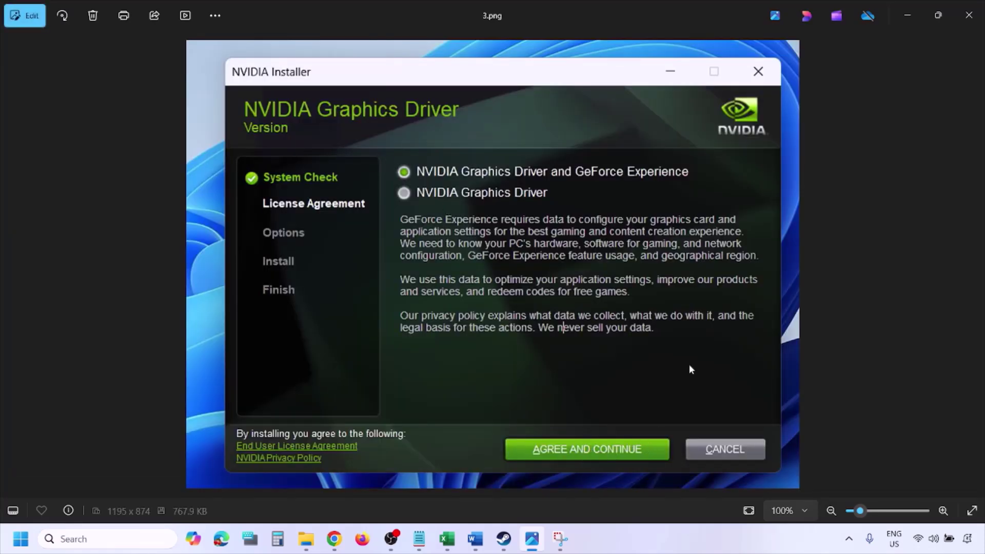
key(Right)
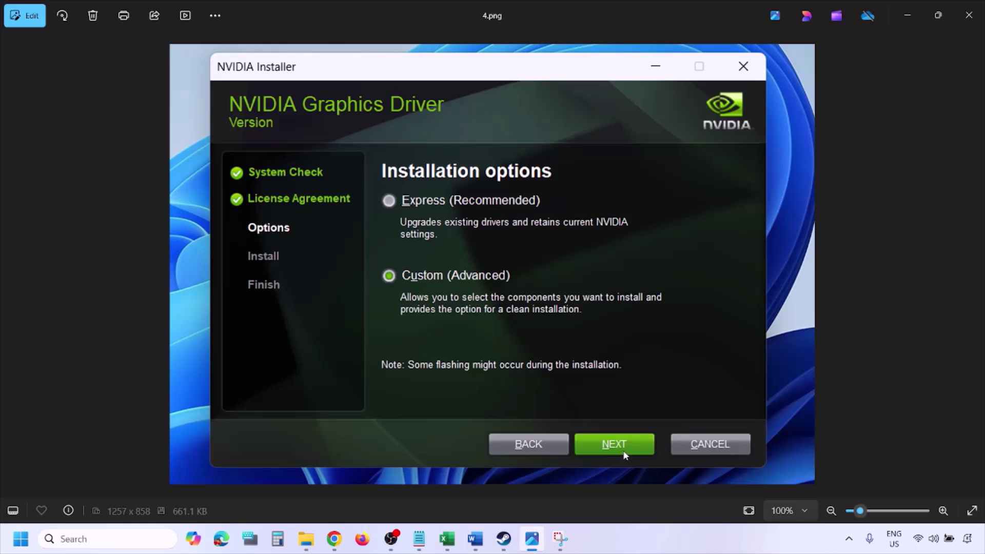
key(Right)
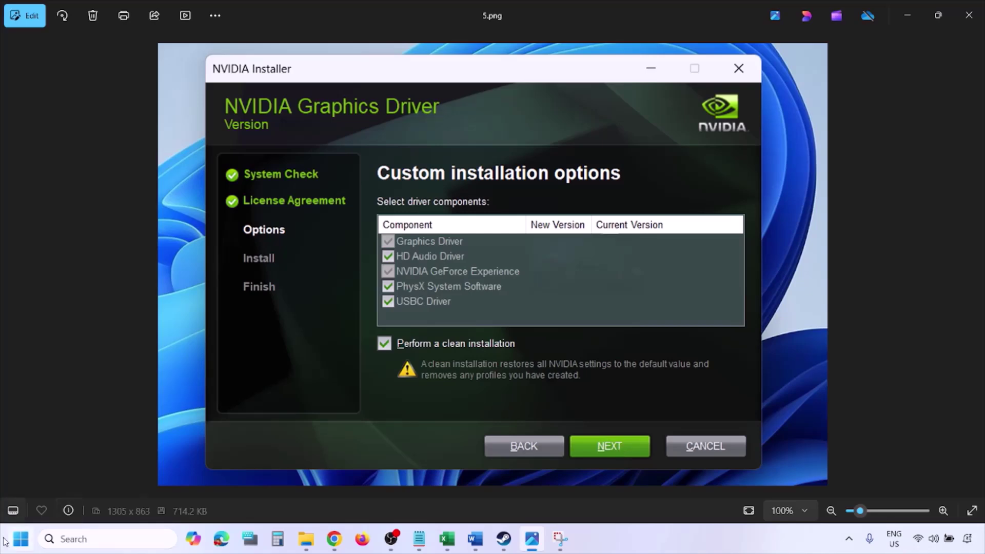
click(21, 539)
click(378, 500)
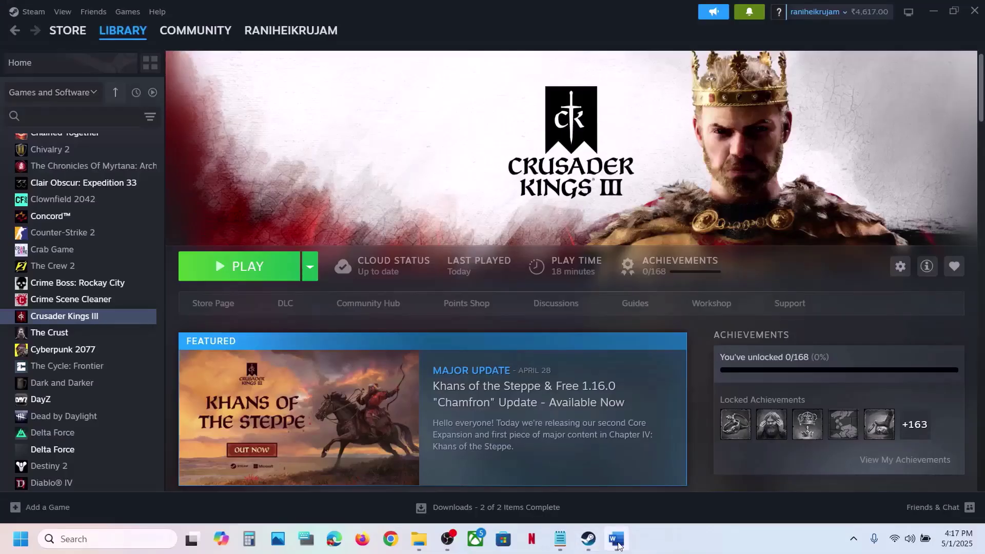
Return to the Word troubleshooting notes and look over the AMD support link line
click(616, 540)
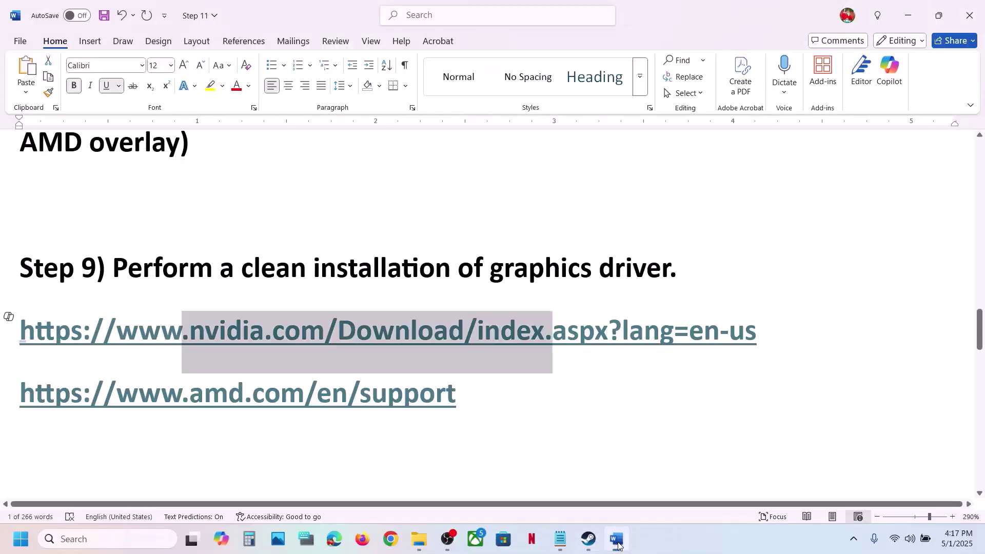
drag(136, 396, 446, 403)
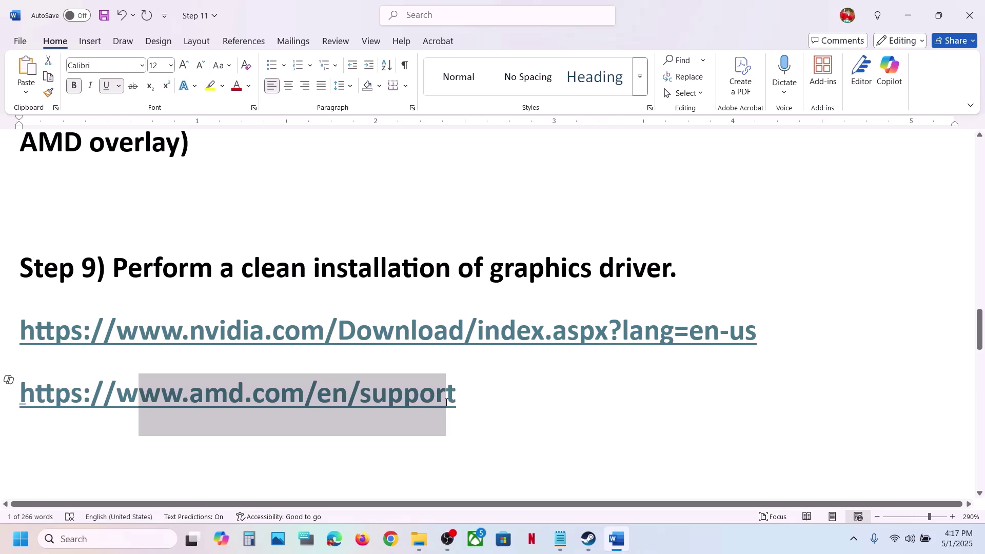
drag(74, 400, 494, 417)
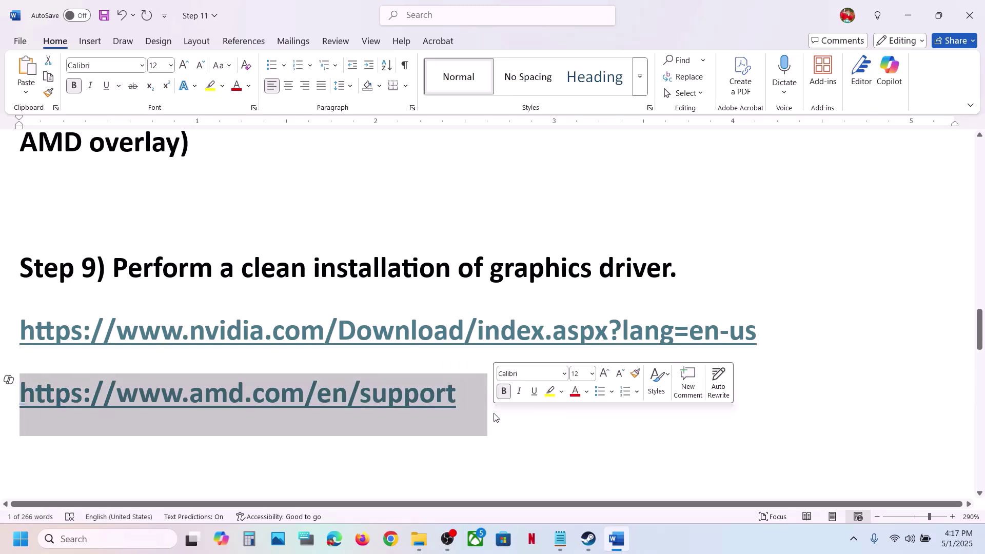
click(494, 415)
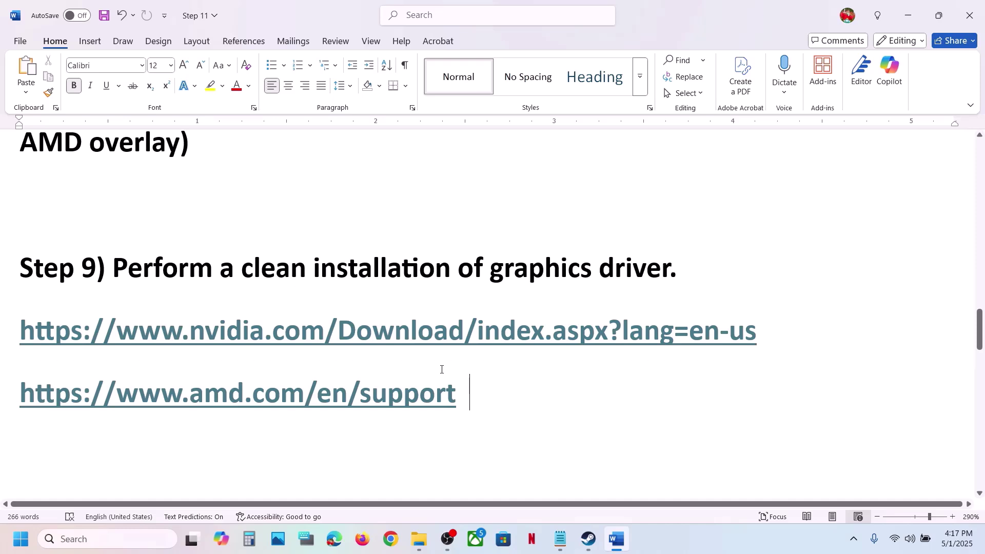
scroll(442, 369, down, 4)
scroll(442, 370, up, 1)
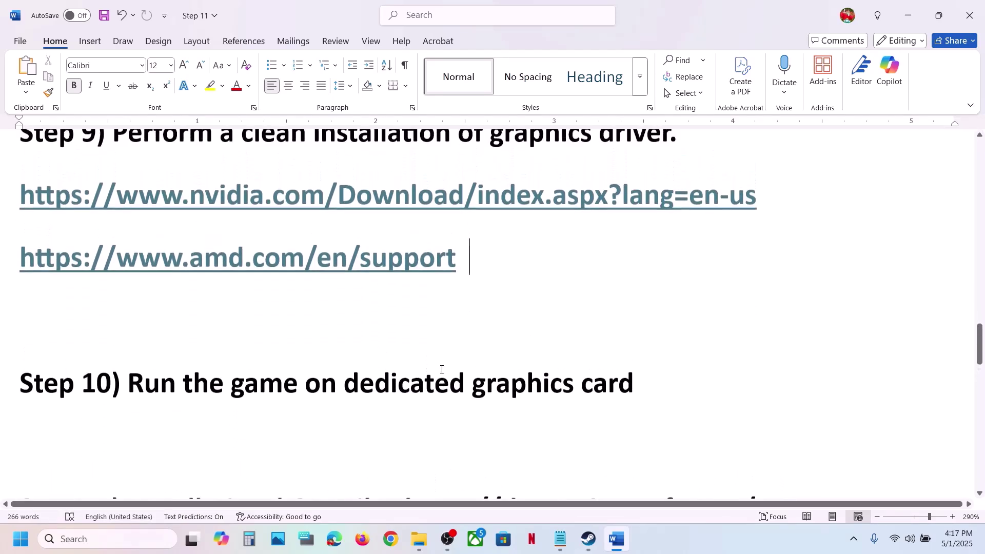
Copy 'graphics' from the Step 10 heading and search Windows for it
double_click(522, 391)
key(ctrl+c)
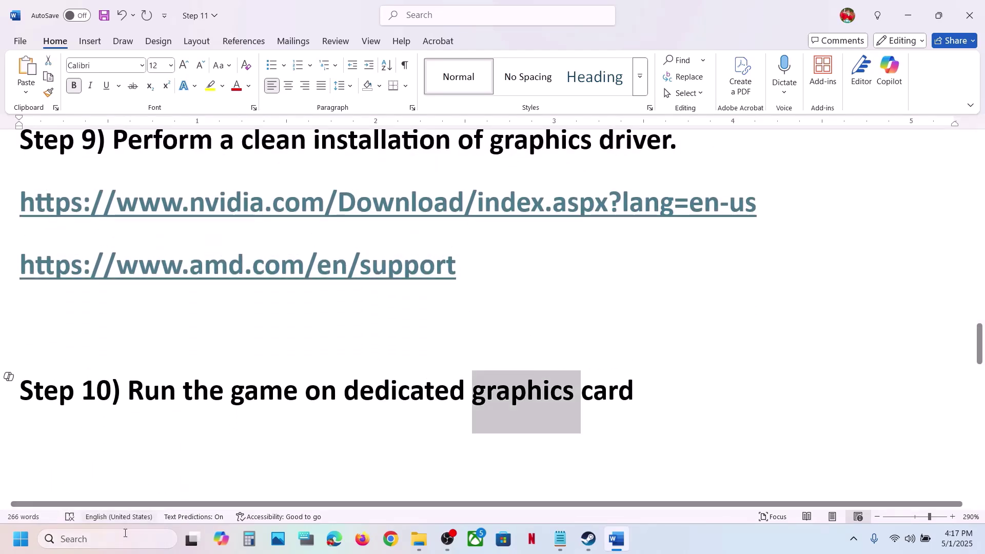
click(117, 540)
key(ctrl+v)
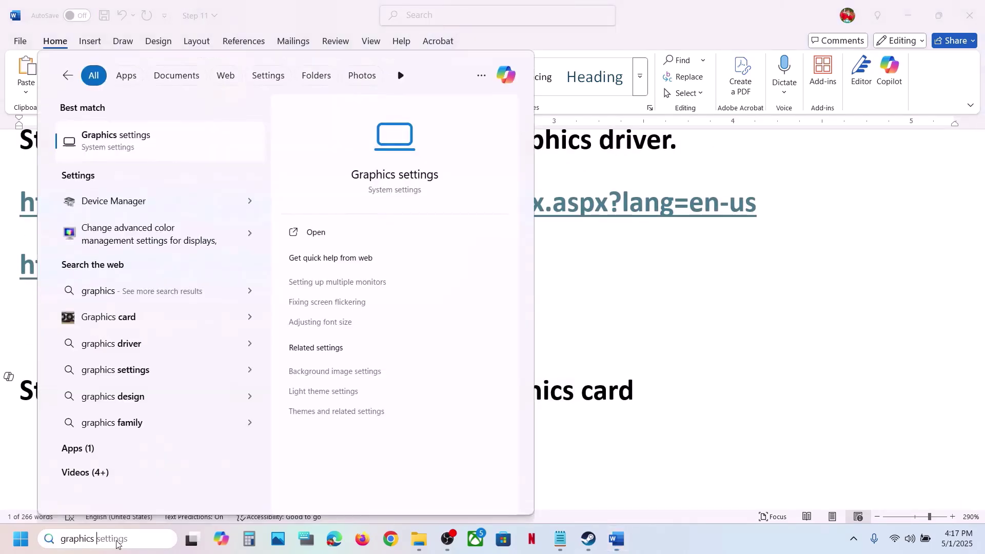
Add ck3 from the Crusader Kings III\binaries folder to the Graphics settings app list
click(130, 148)
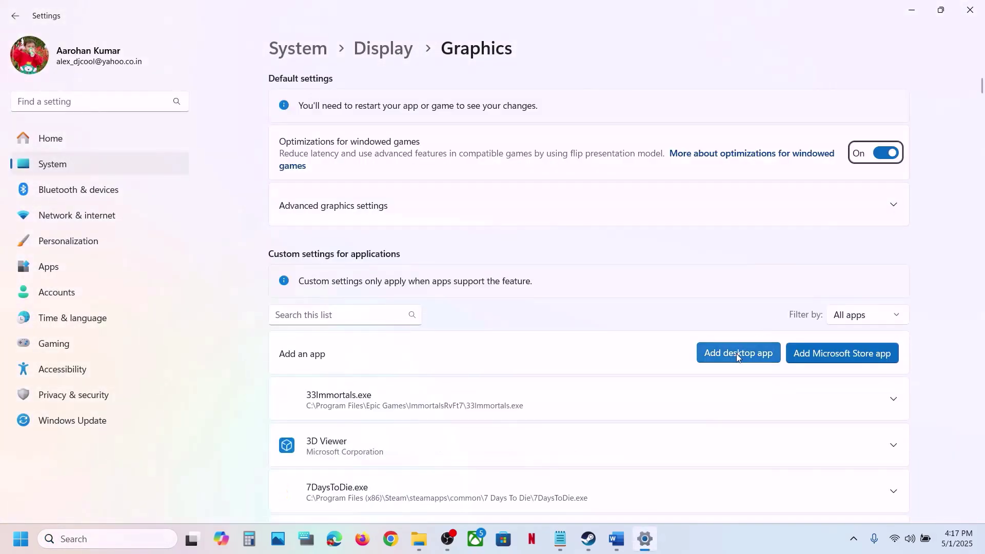
click(737, 353)
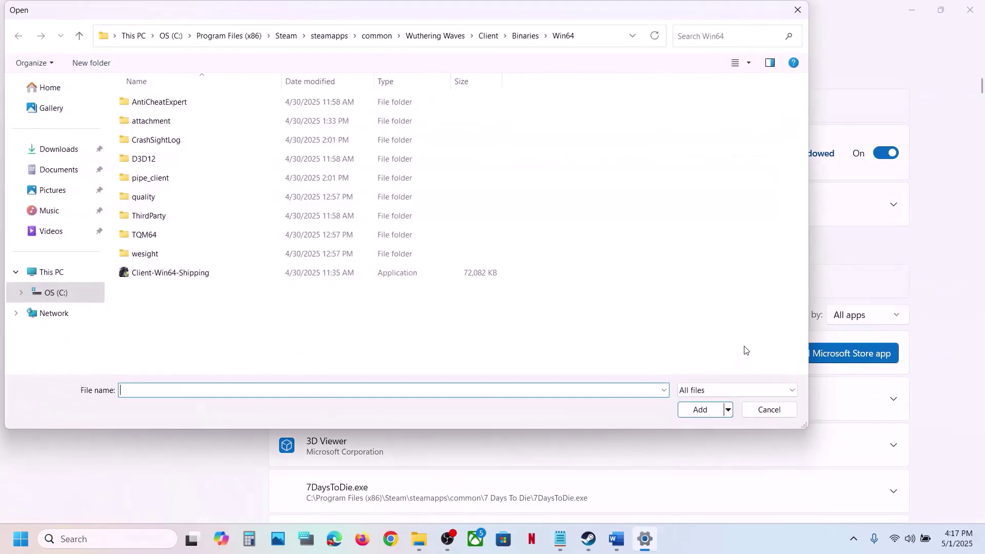
click(377, 36)
double_click(171, 102)
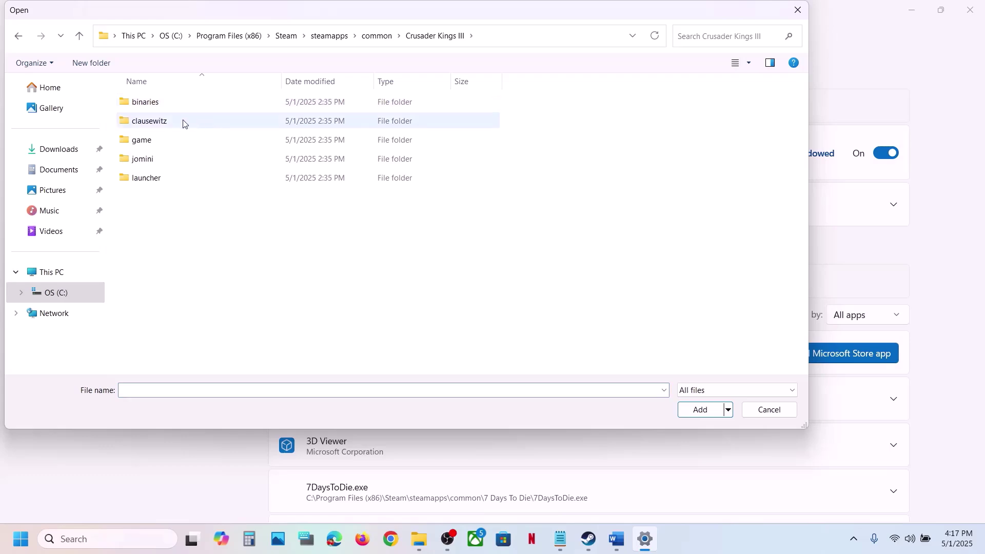
double_click(154, 103)
click(143, 126)
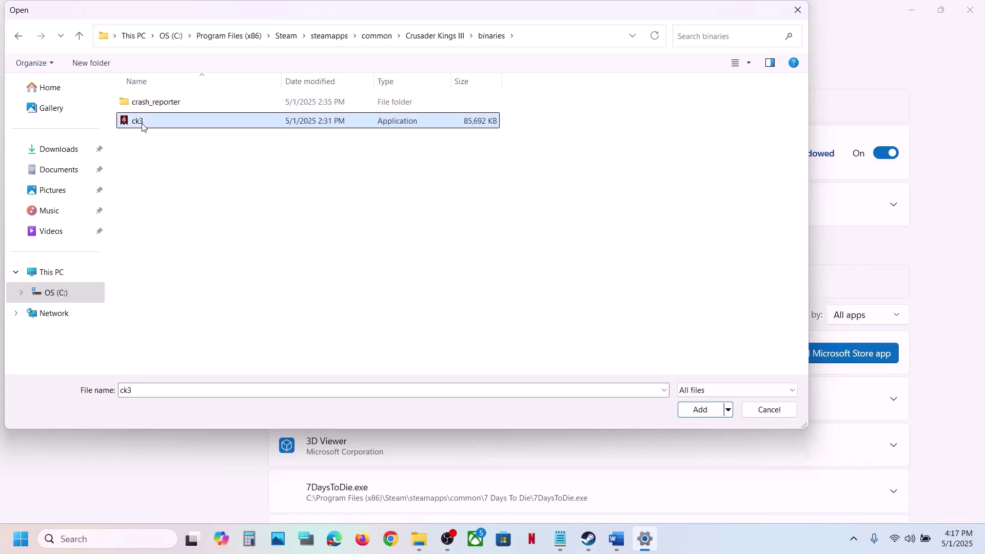
click(700, 409)
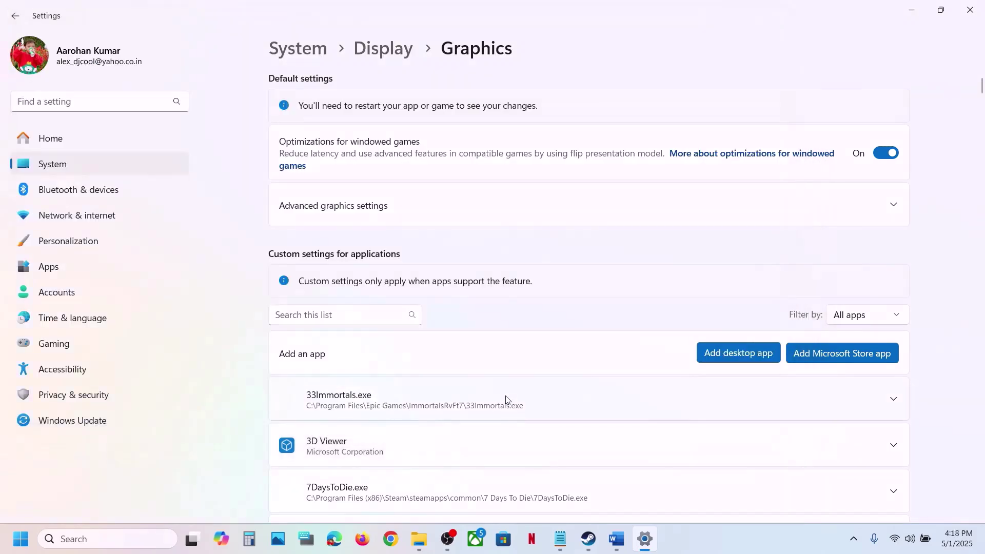
Set ck3's GPU preference to High Performance (NVIDIA GeForce RTX 3050 Laptop GPU)
scroll(505, 400, down, 3)
scroll(505, 399, down, 15)
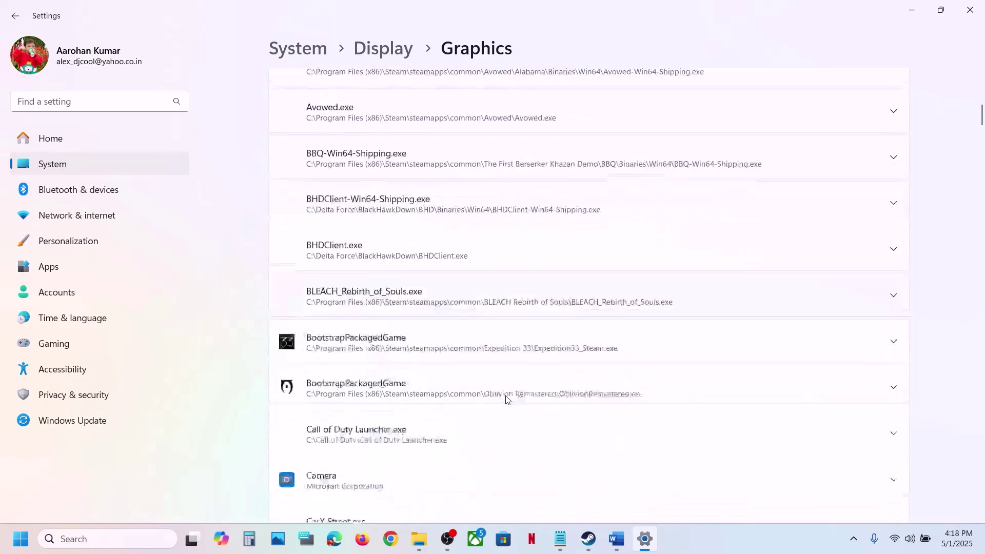
scroll(506, 399, down, 15)
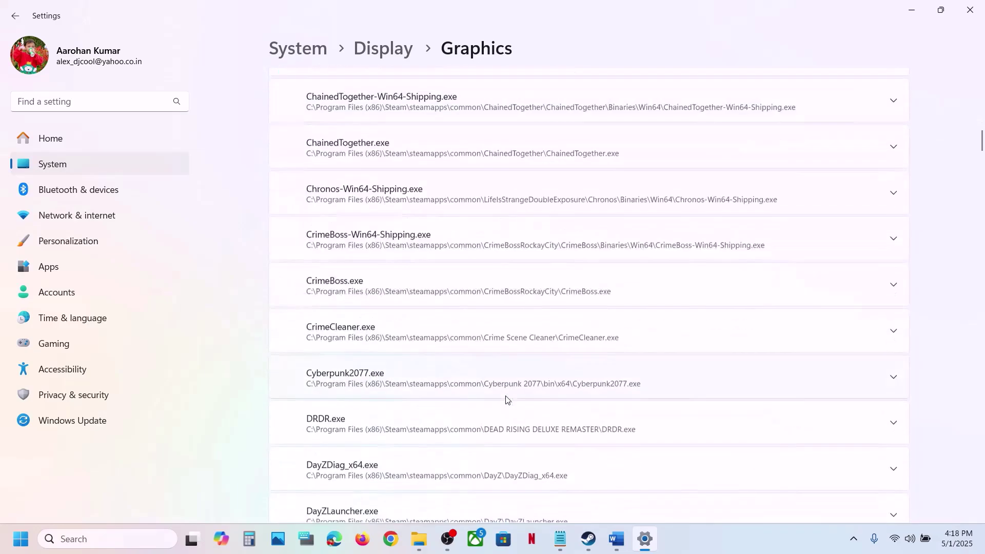
scroll(505, 400, down, 8)
scroll(505, 399, up, 15)
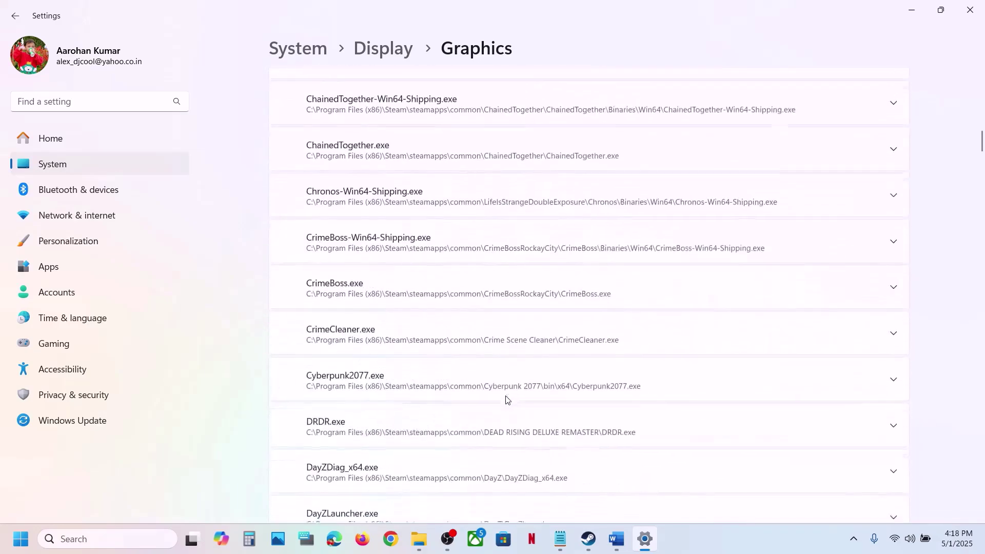
scroll(506, 399, up, 6)
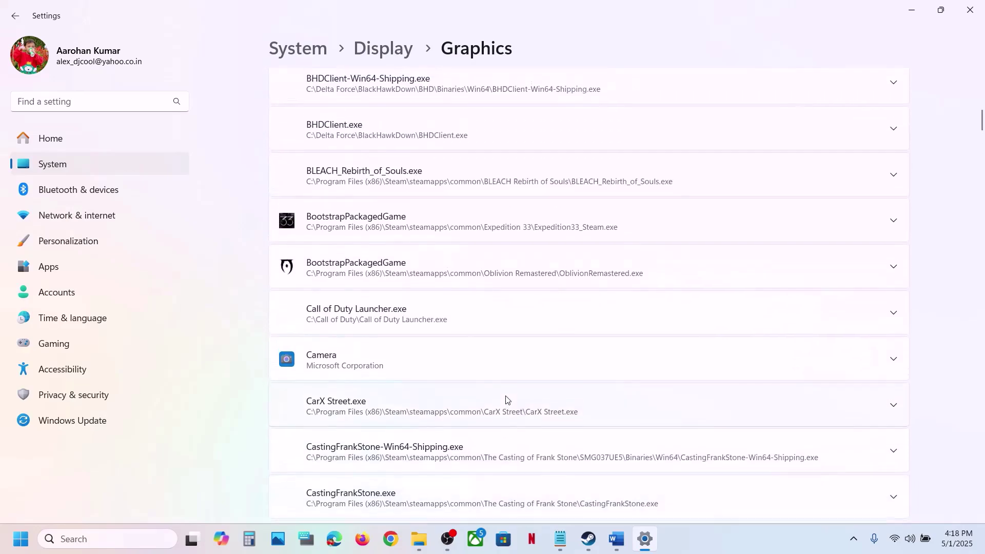
scroll(506, 399, down, 9)
scroll(506, 399, up, 8)
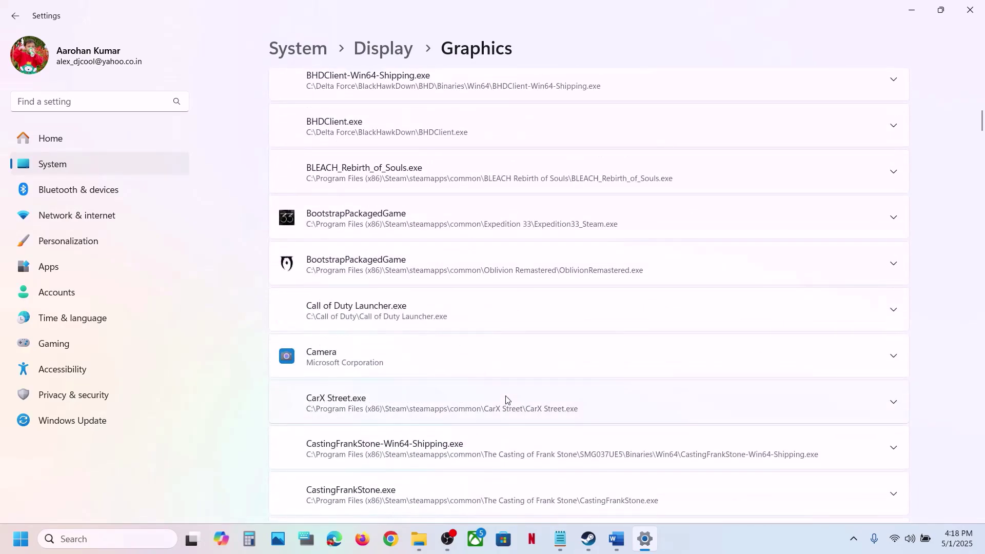
scroll(506, 399, down, 20)
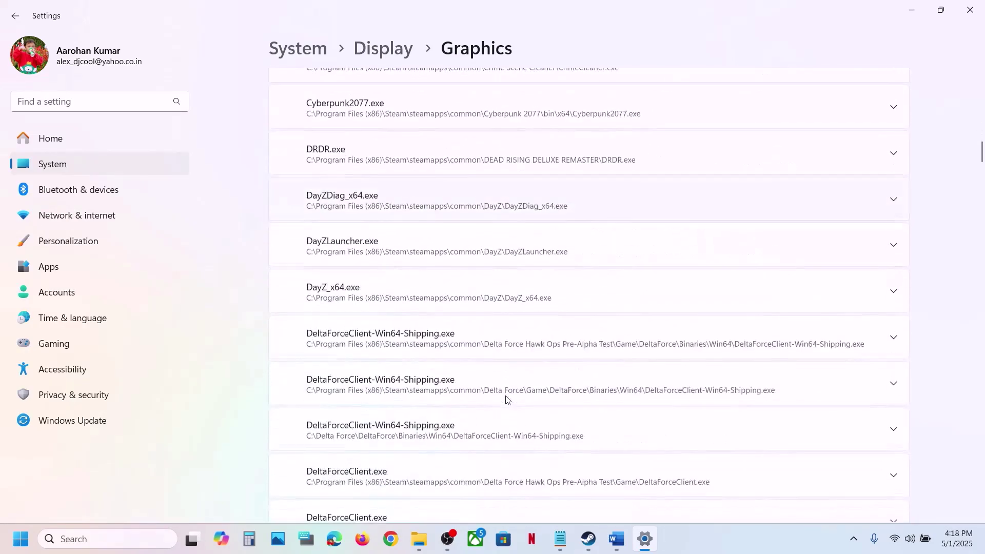
scroll(506, 399, down, 20)
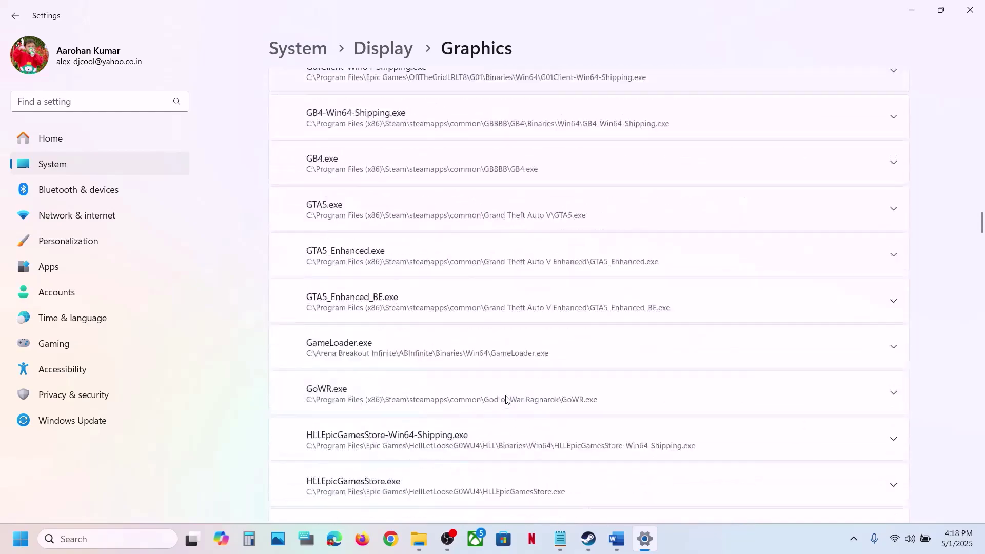
scroll(506, 399, down, 8)
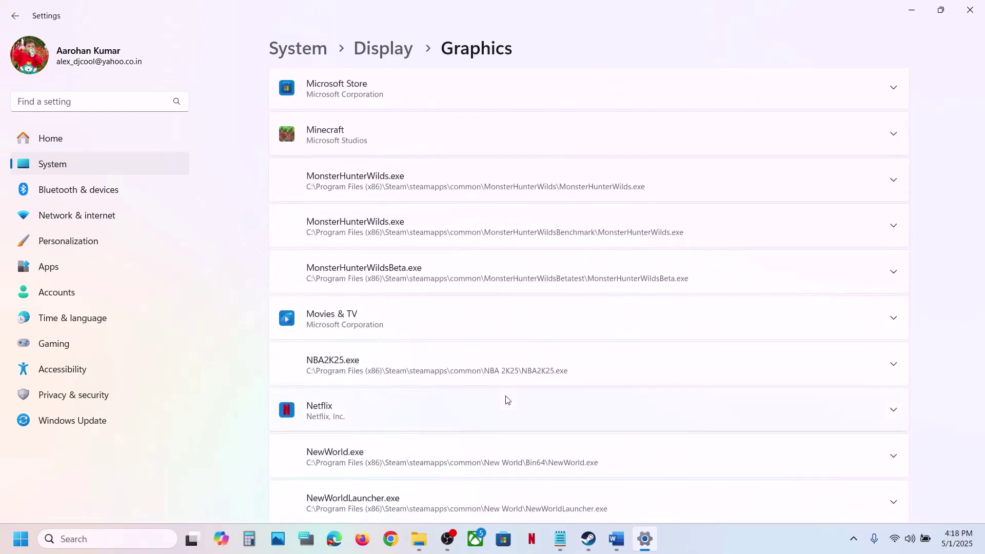
scroll(506, 399, down, 8)
scroll(506, 399, down, 20)
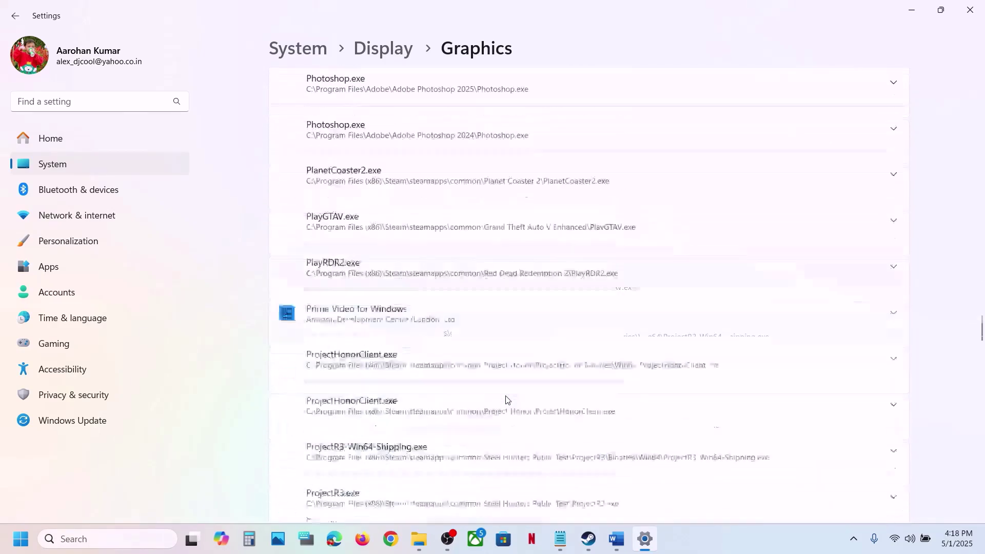
scroll(506, 399, down, 20)
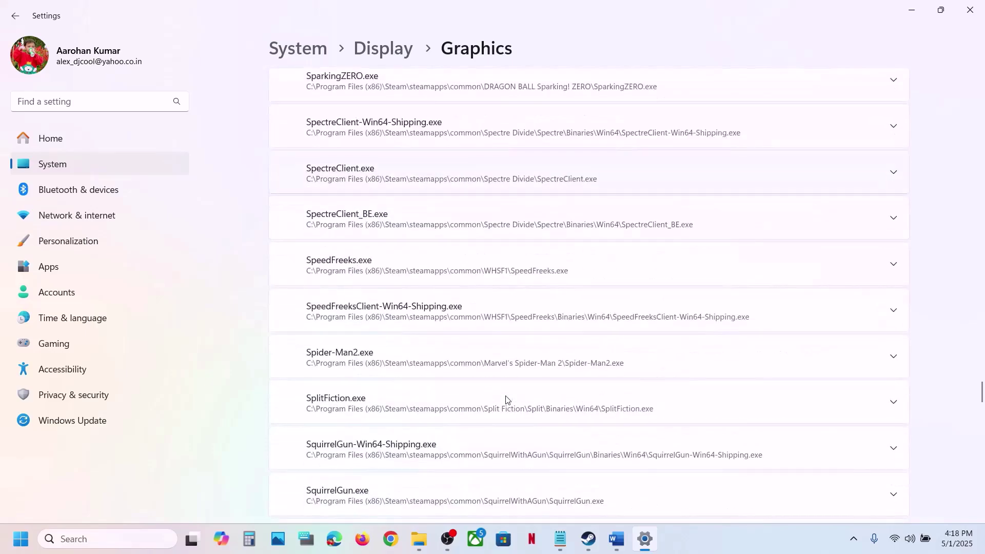
scroll(506, 399, down, 20)
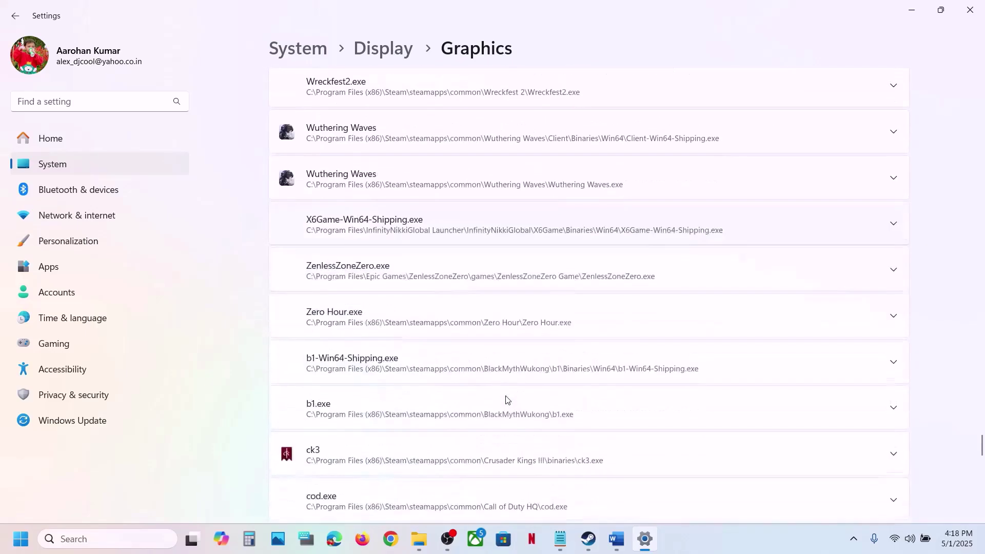
click(429, 334)
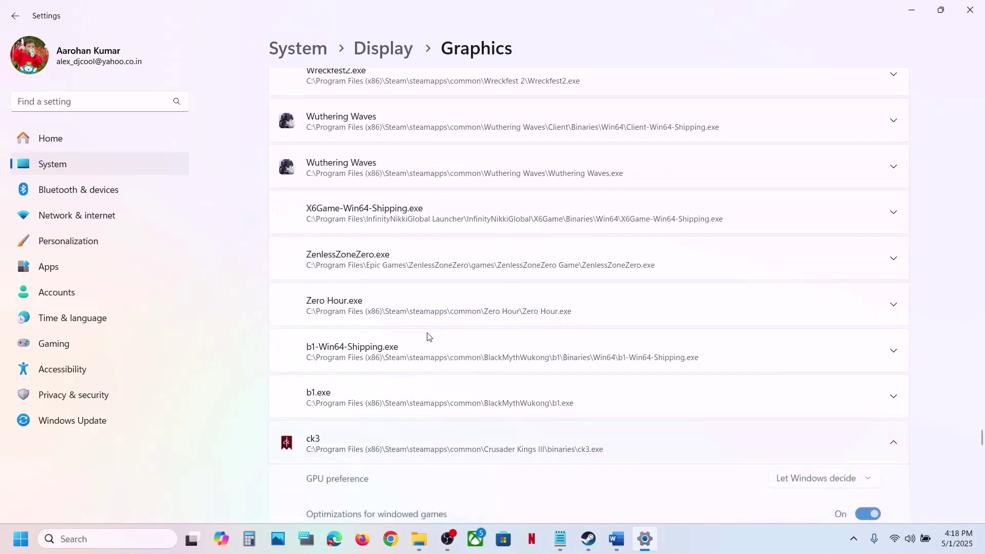
scroll(429, 334, down, 3)
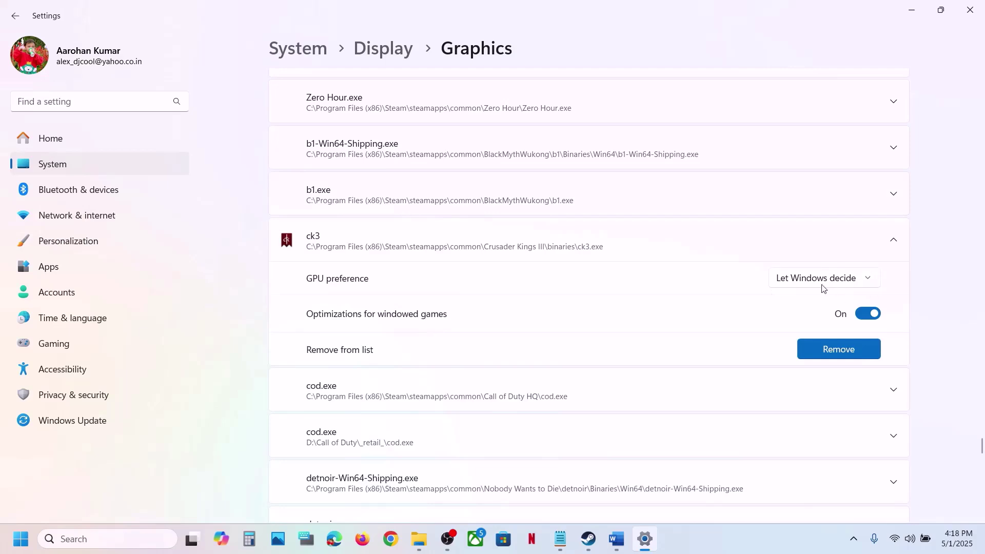
click(823, 286)
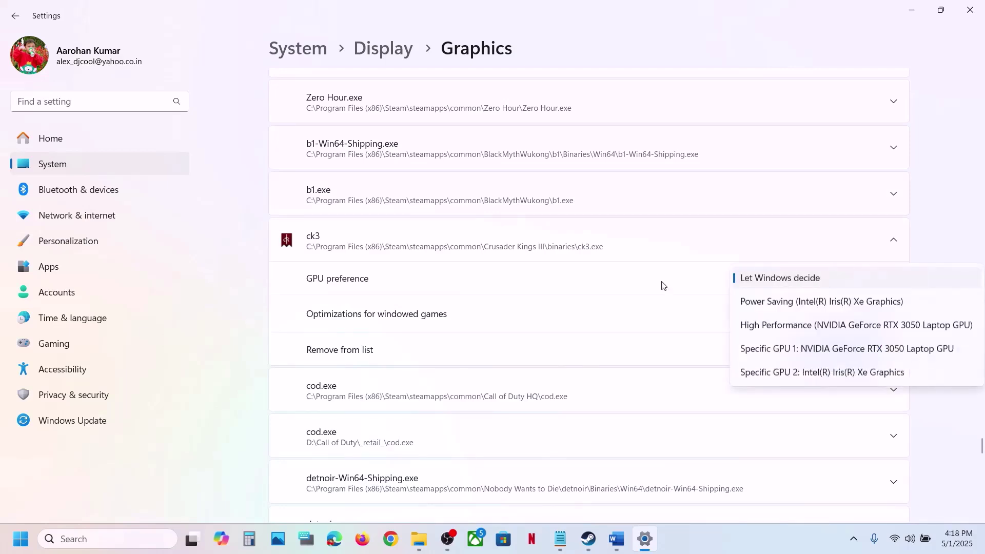
click(846, 326)
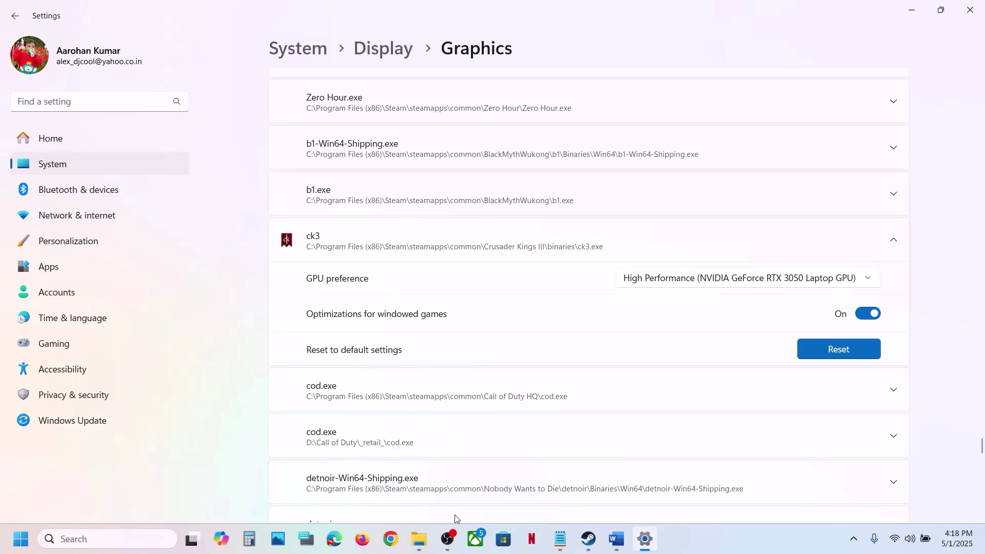
click(589, 539)
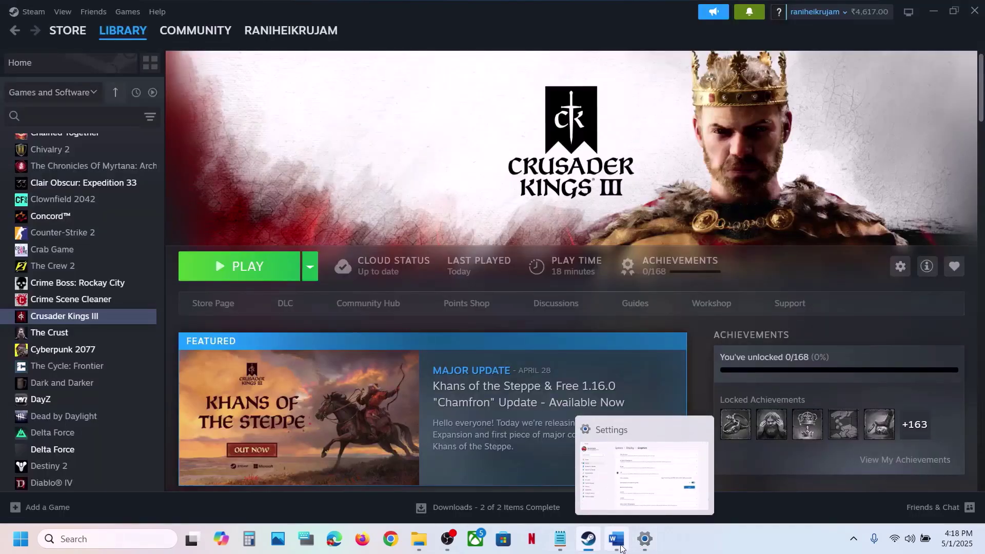
Turn the Step 11 Visual C++ address into a hyperlink and paste it into a new Chrome tab
click(618, 544)
scroll(419, 342, down, 3)
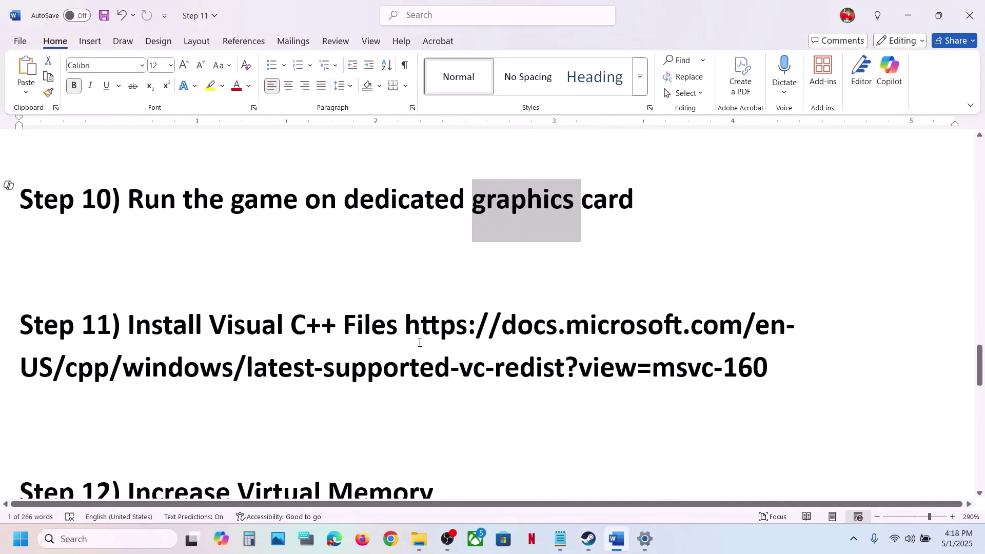
click(765, 358)
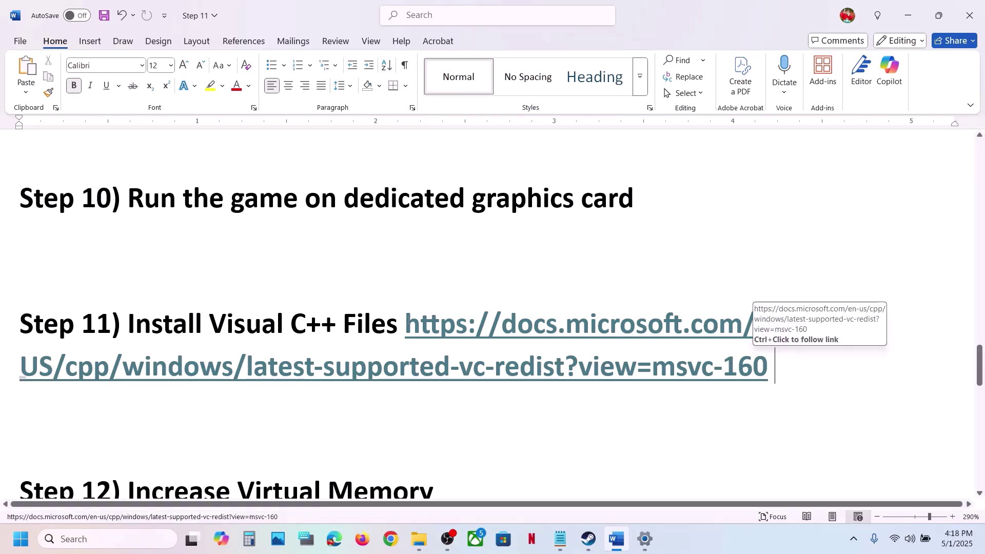
drag(436, 312, 772, 373)
key(ctrl+c)
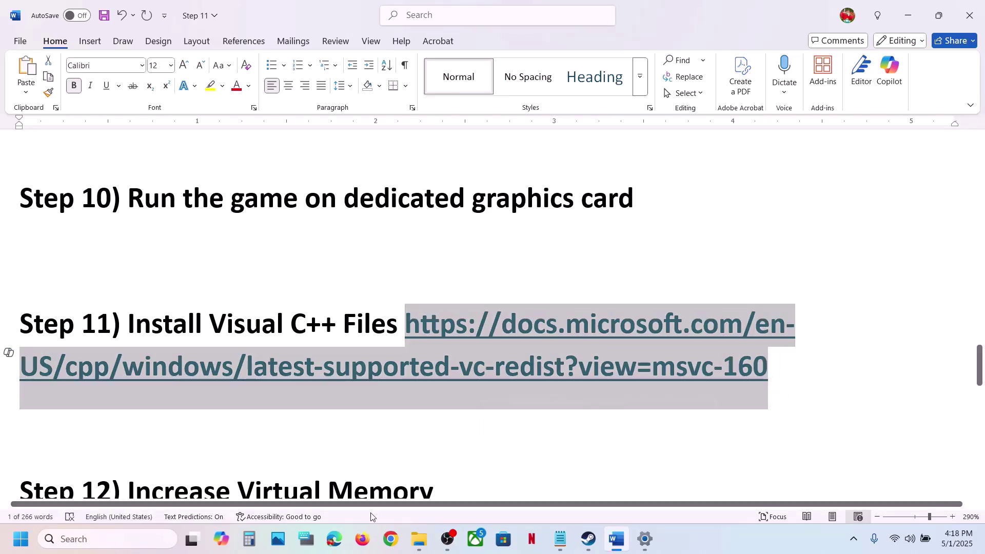
click(387, 541)
key(ctrl+v)
Load Microsoft's Visual C++ redistributable page and locate the X86 and X64 download entries
key(Return)
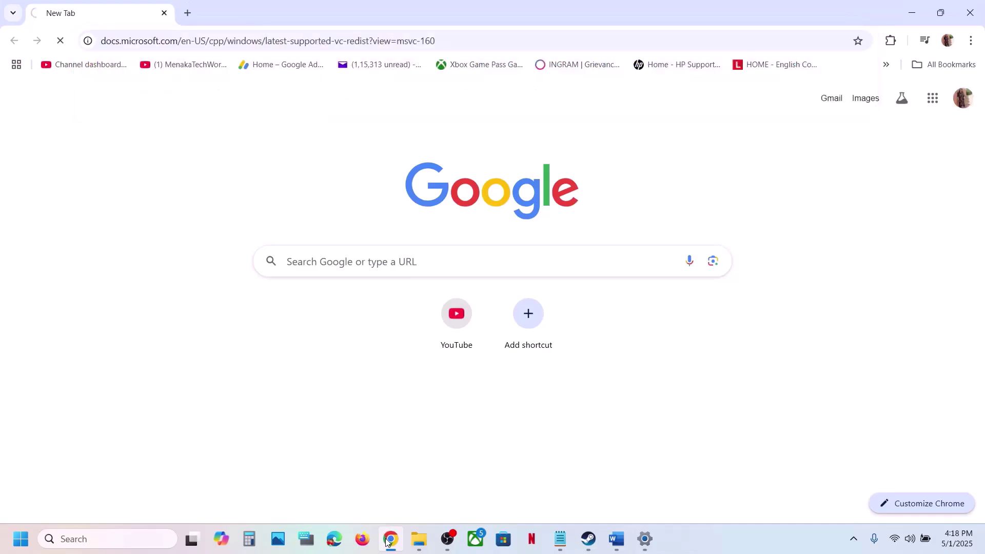
scroll(472, 371, down, 10)
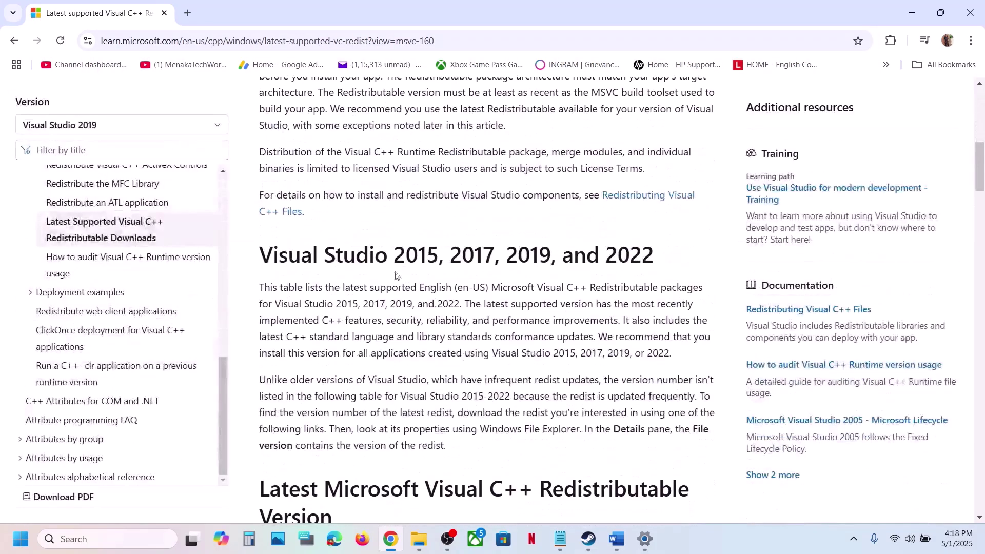
drag(348, 259, 623, 284)
scroll(414, 410, down, 6)
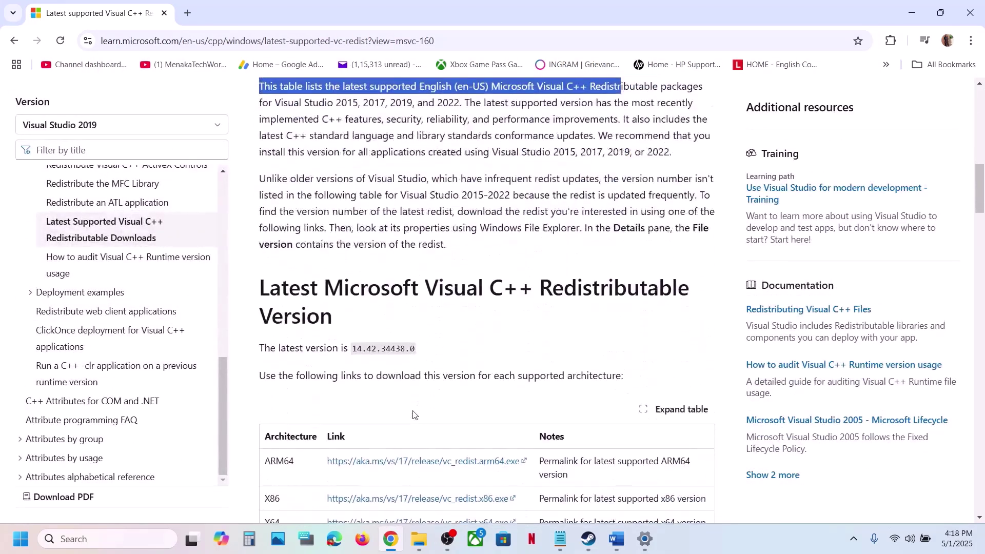
double_click(271, 366)
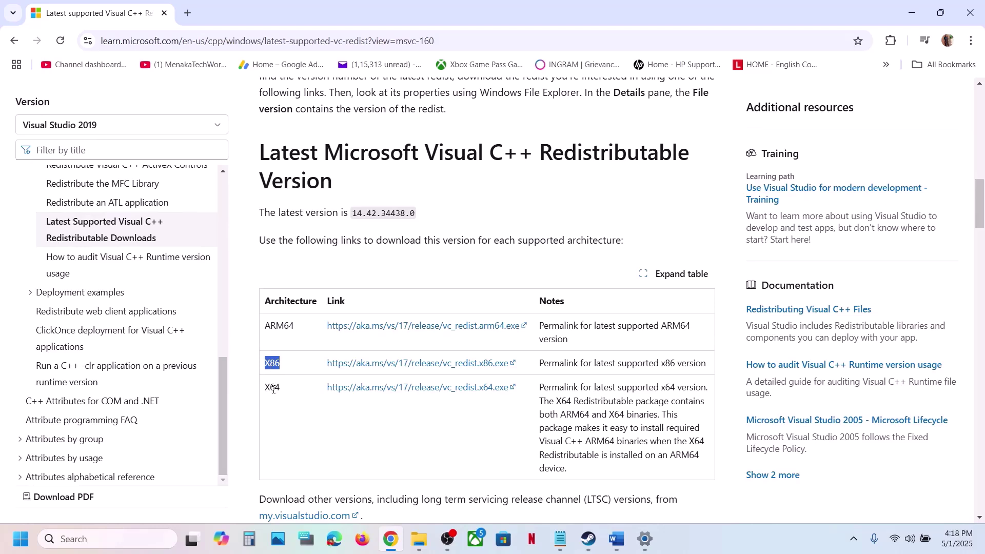
double_click(272, 388)
double_click(272, 364)
Download the x86 Visual C++ 2015-2022 redistributable and run its Repair
click(442, 365)
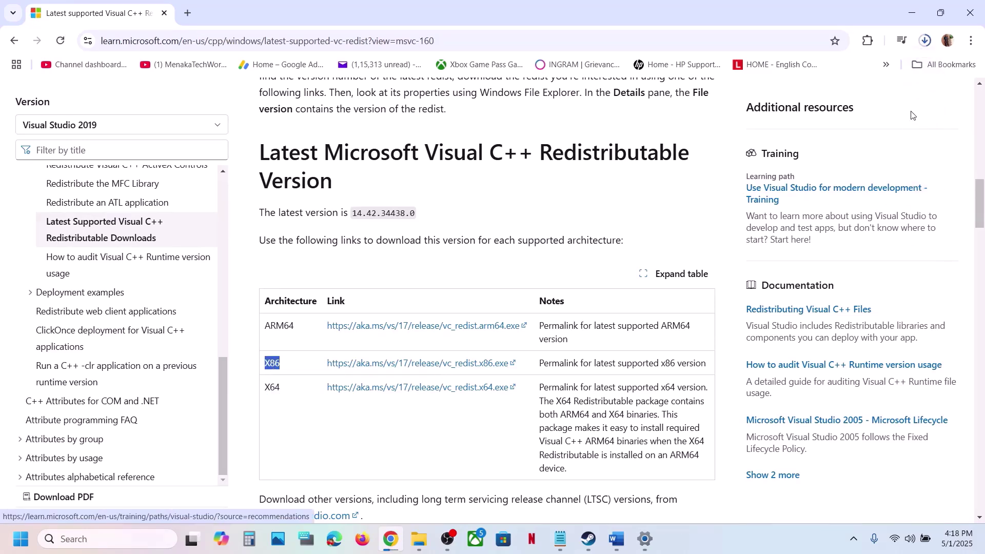
click(861, 66)
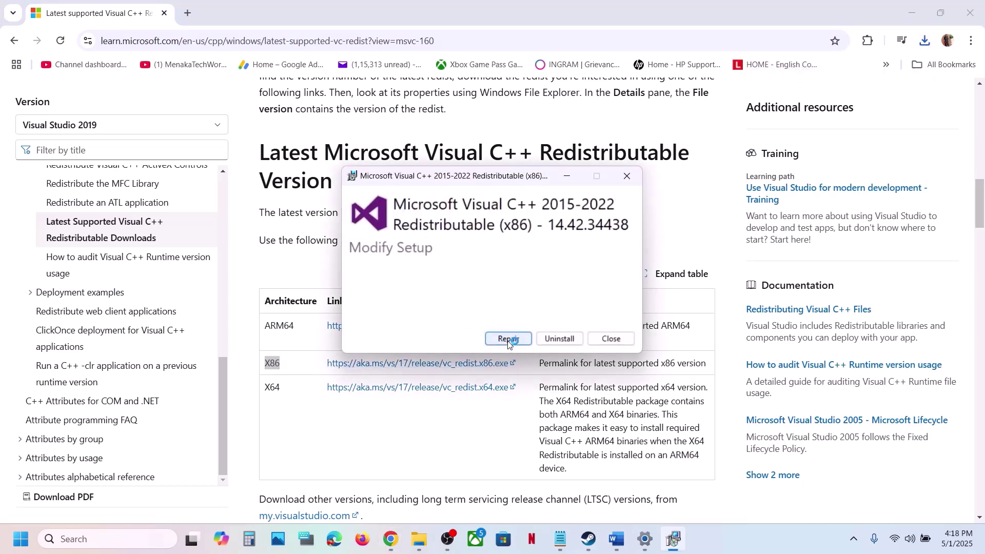
click(509, 340)
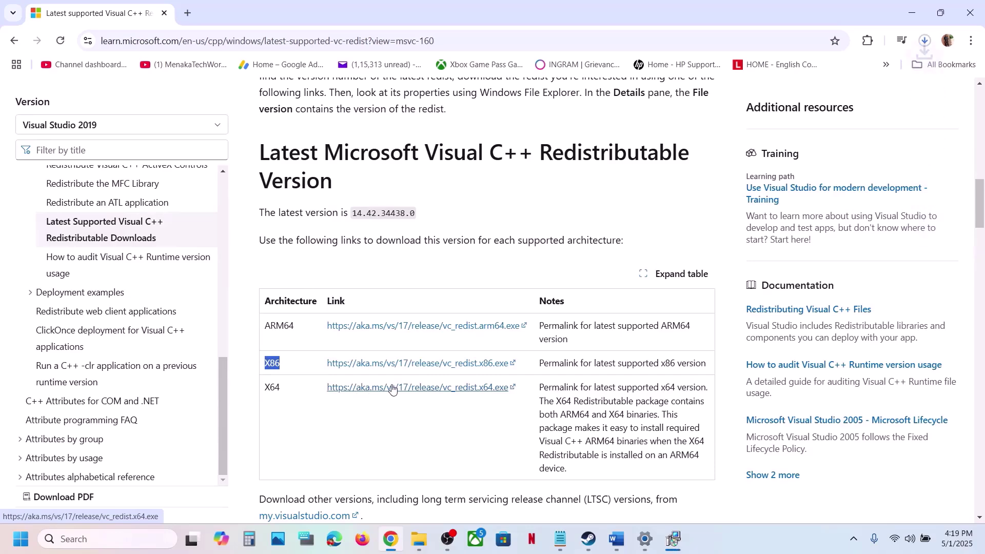
Repair the x64 redistributable from Chrome downloads and close both Setup Successful dialogs
click(925, 44)
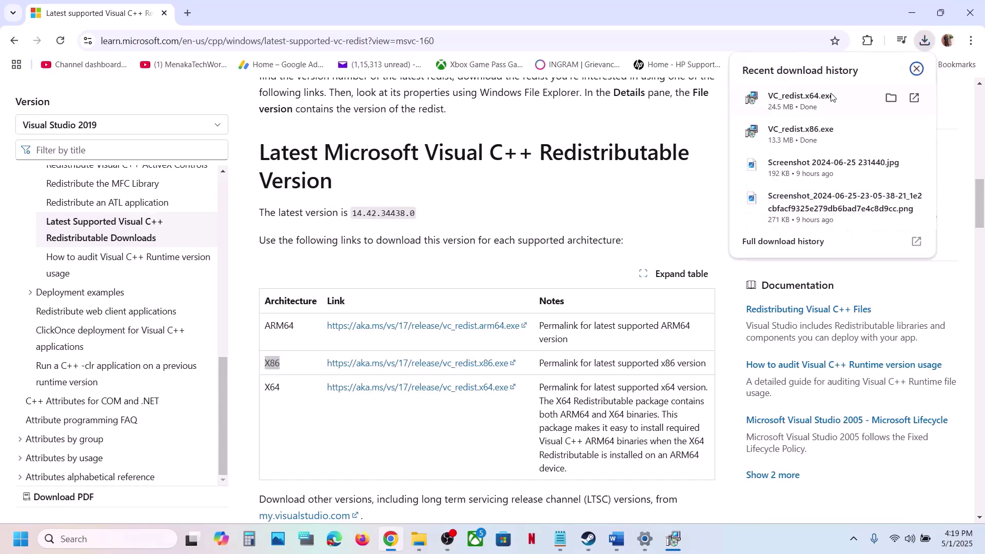
click(785, 95)
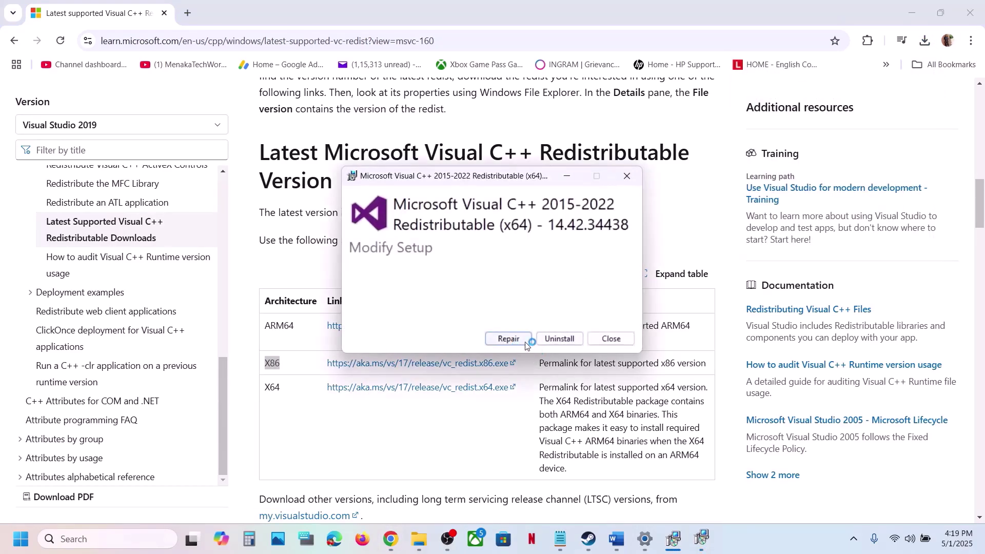
click(508, 338)
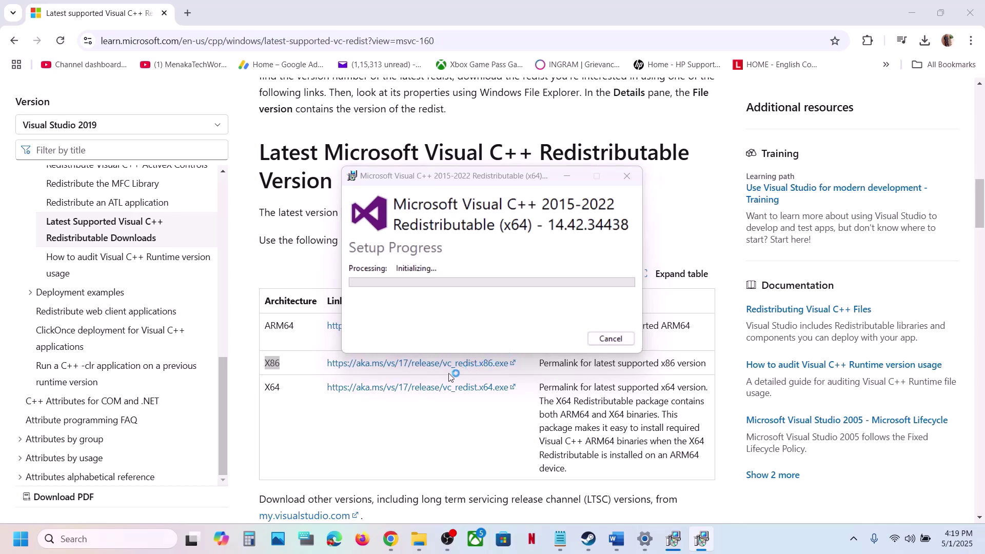
click(672, 536)
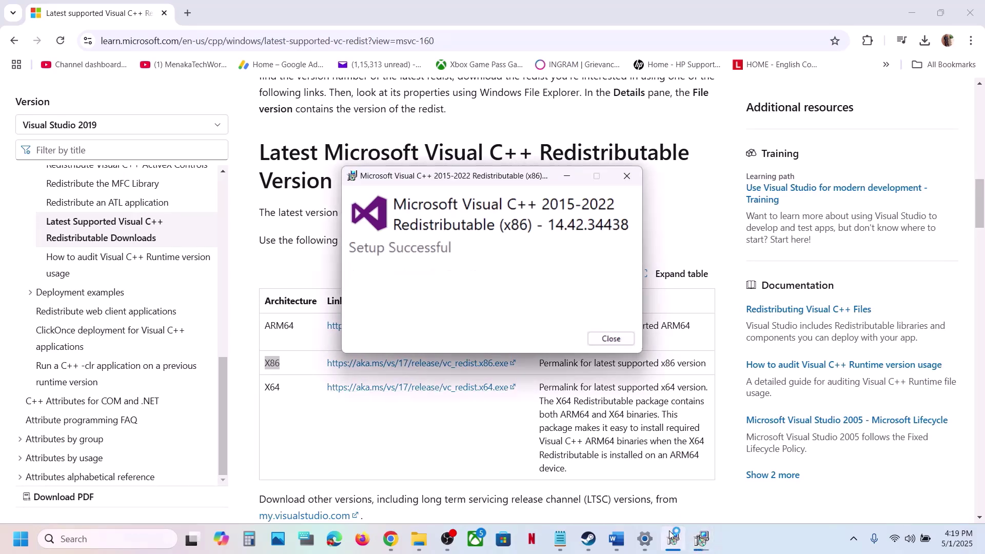
drag(501, 181, 757, 199)
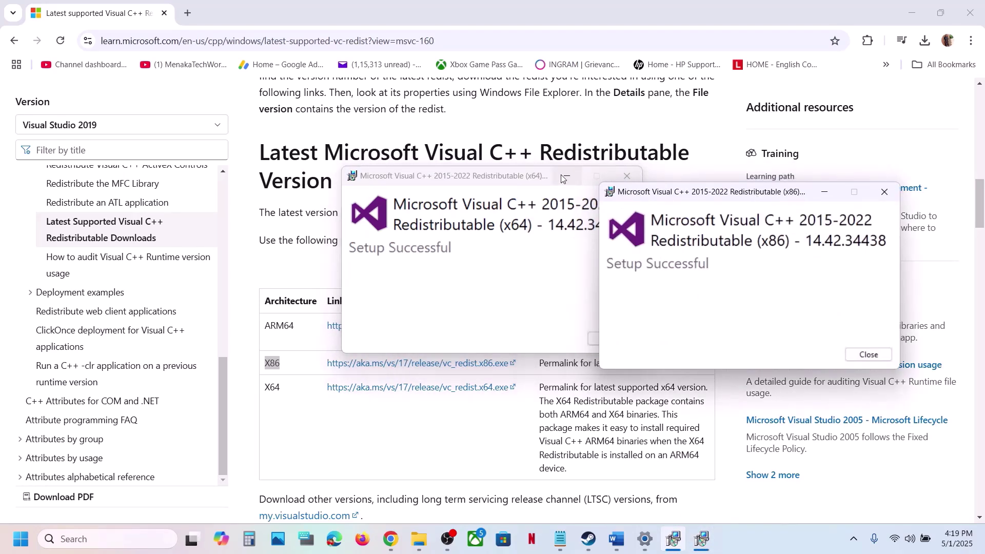
click(536, 176)
drag(537, 176, 460, 191)
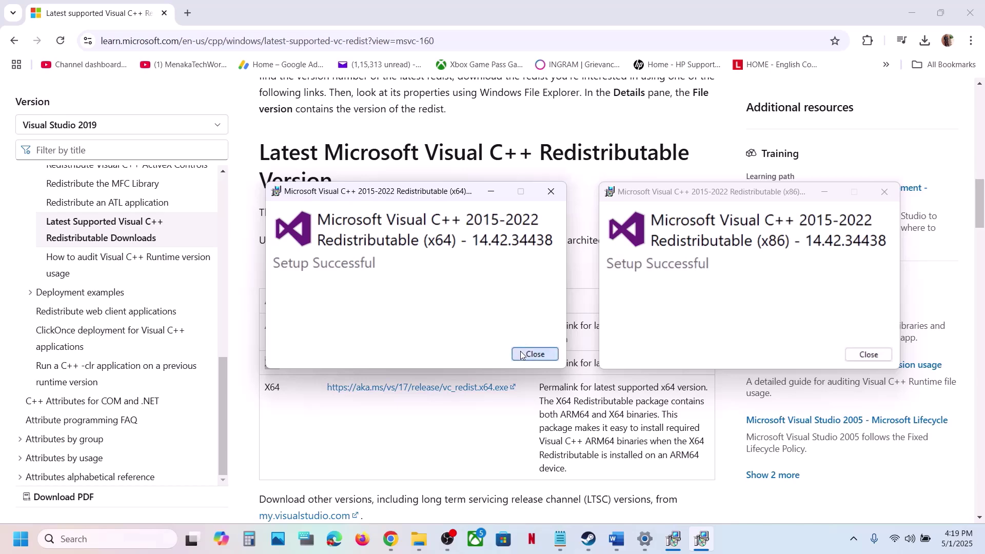
click(533, 354)
click(867, 355)
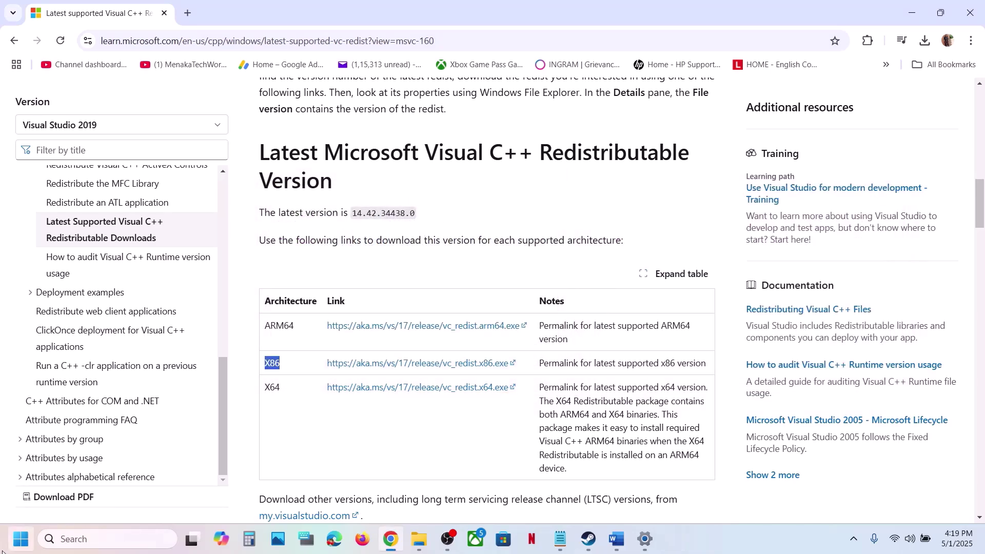
Check the Start menu power options, then return to the Word notes on virtual memory sizing
click(20, 538)
click(374, 495)
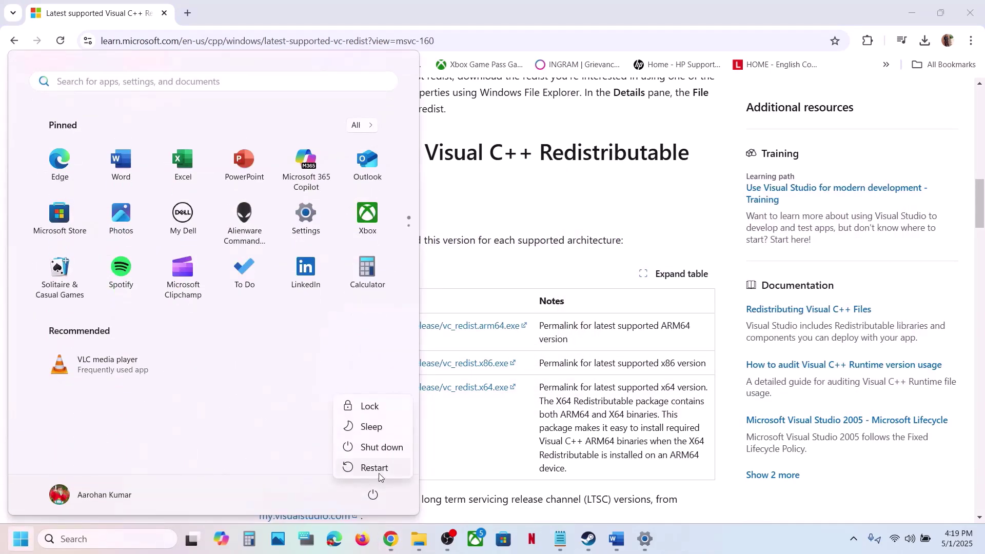
click(593, 544)
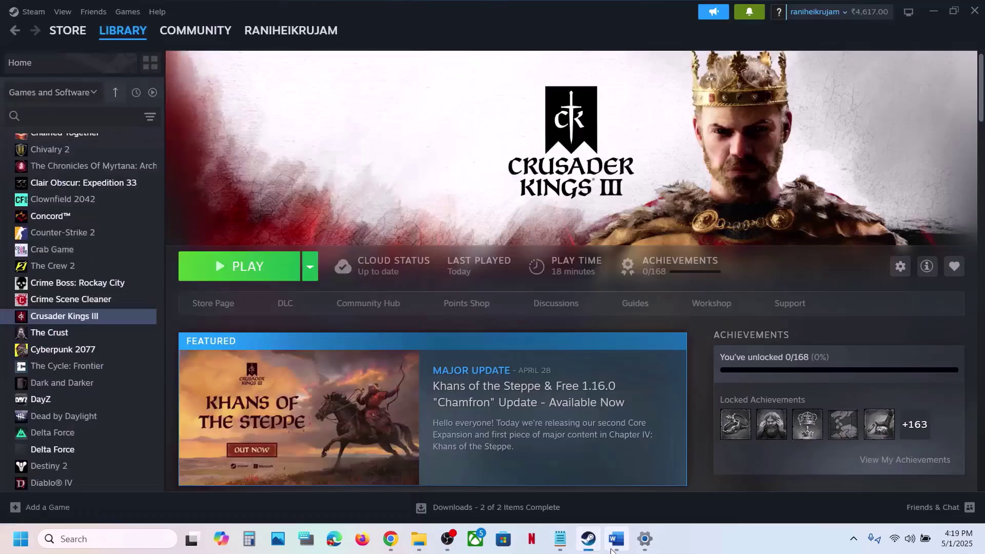
click(616, 539)
scroll(419, 339, down, 3)
scroll(419, 339, down, 1)
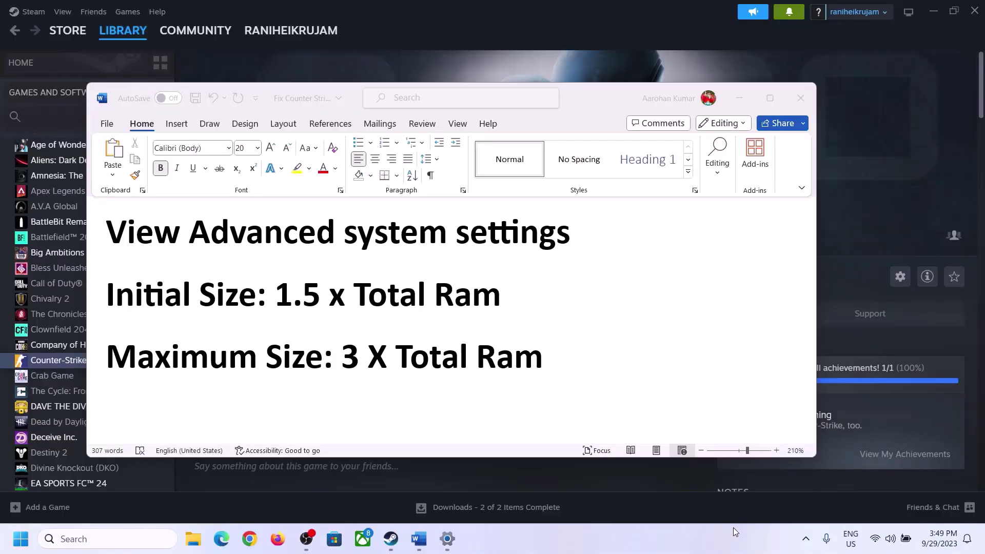
Copy 'View Advanced system settings' from the notes into Windows search and open System Properties
click(131, 236)
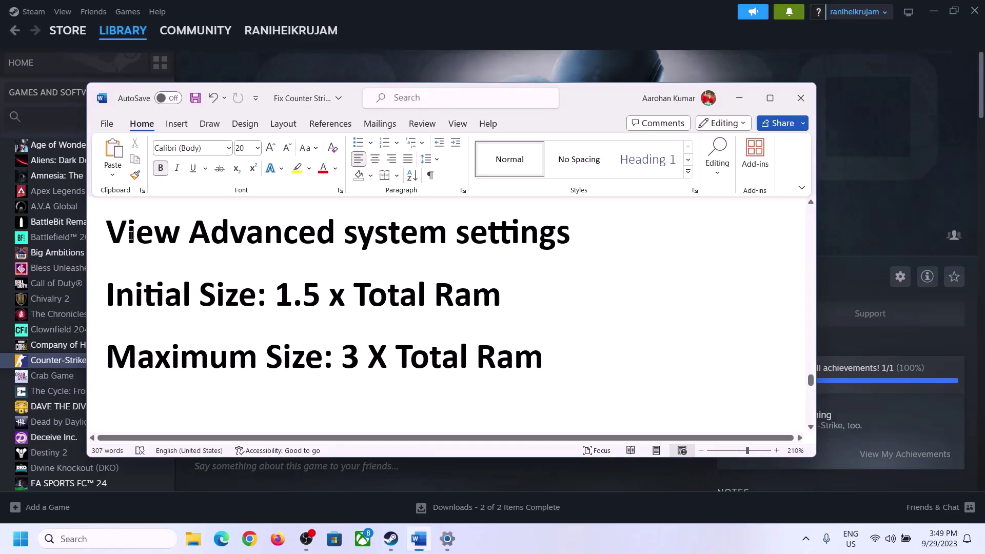
drag(117, 236, 547, 243)
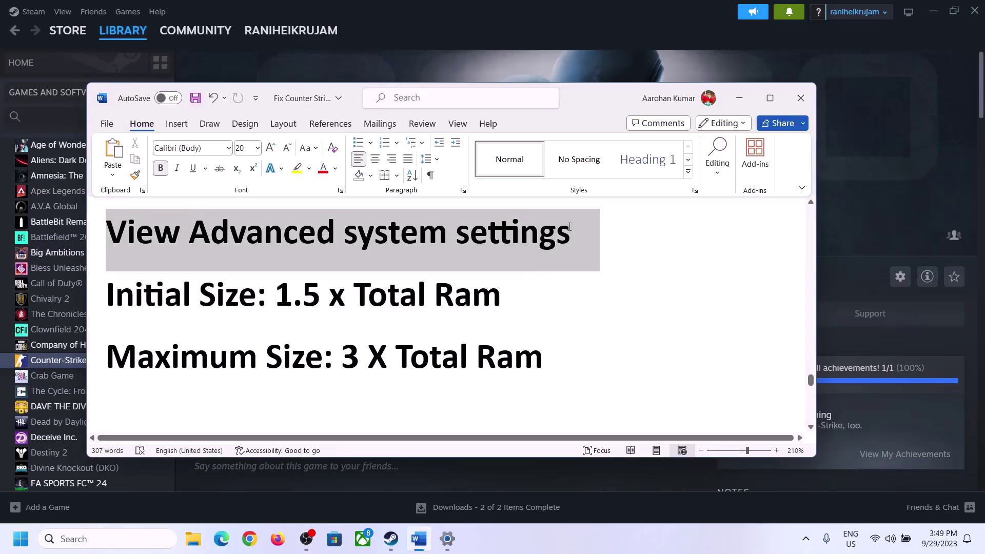
key(ctrl+c)
click(117, 539)
key(ctrl+v)
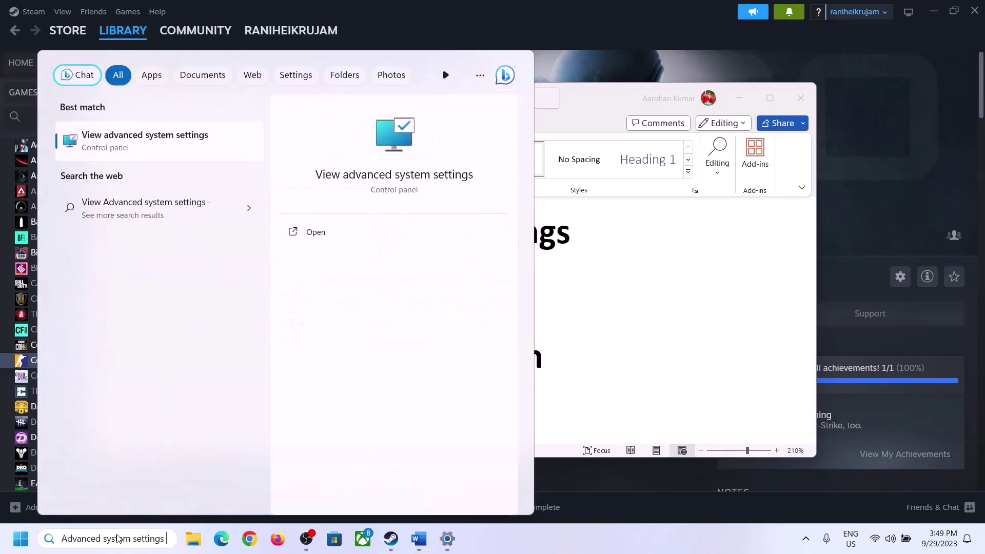
click(140, 147)
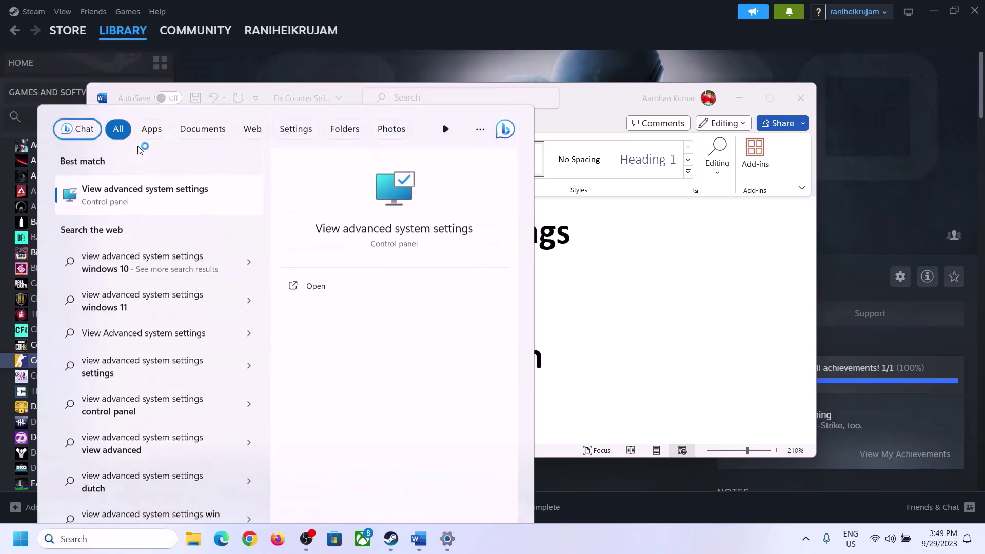
drag(205, 99, 441, 180)
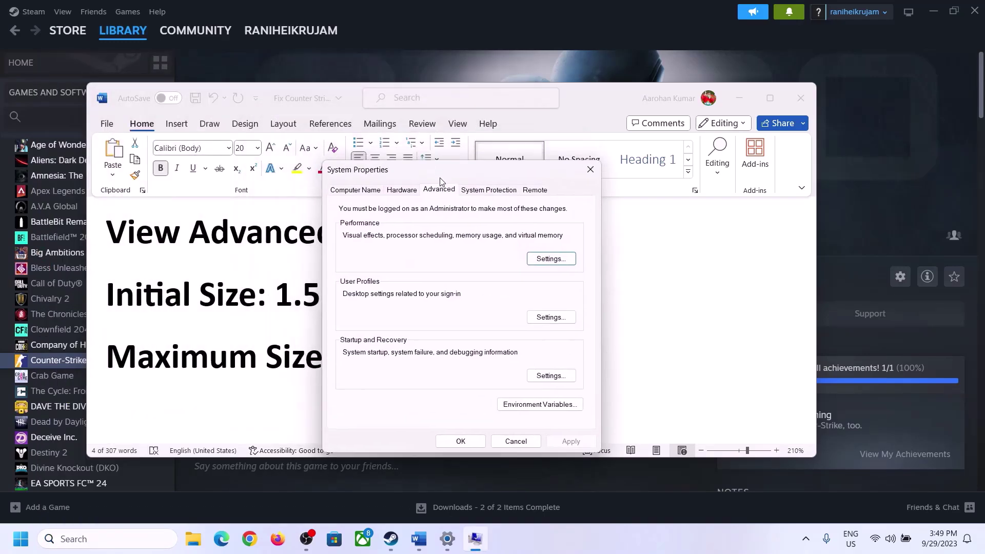
Open Virtual Memory via Performance Settings, disable automatic paging, and pick Custom size for drive C:
click(551, 261)
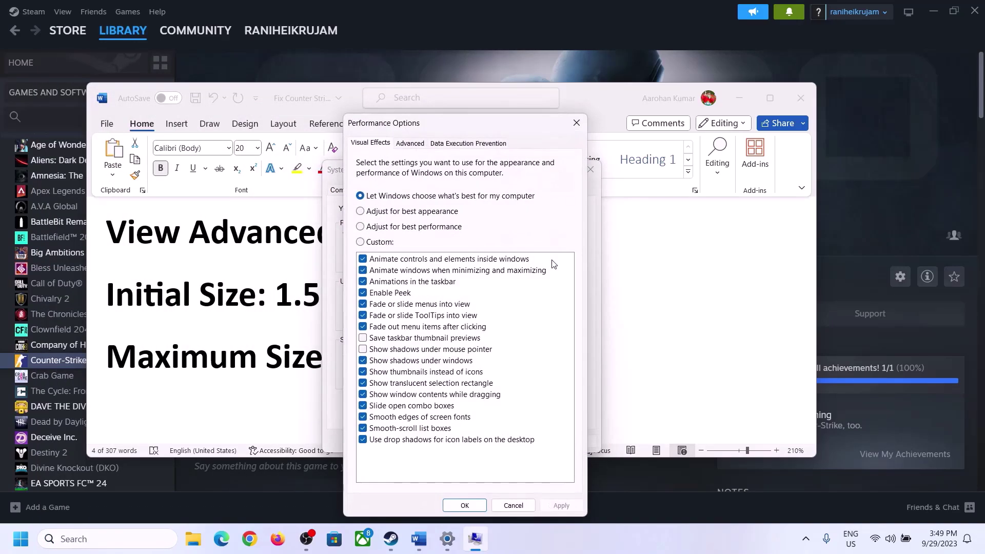
click(410, 143)
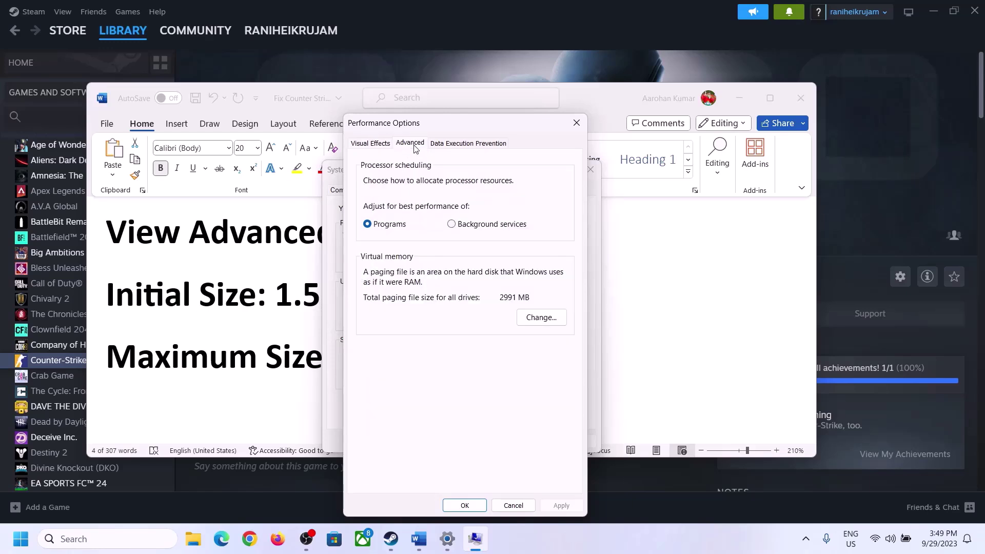
click(544, 317)
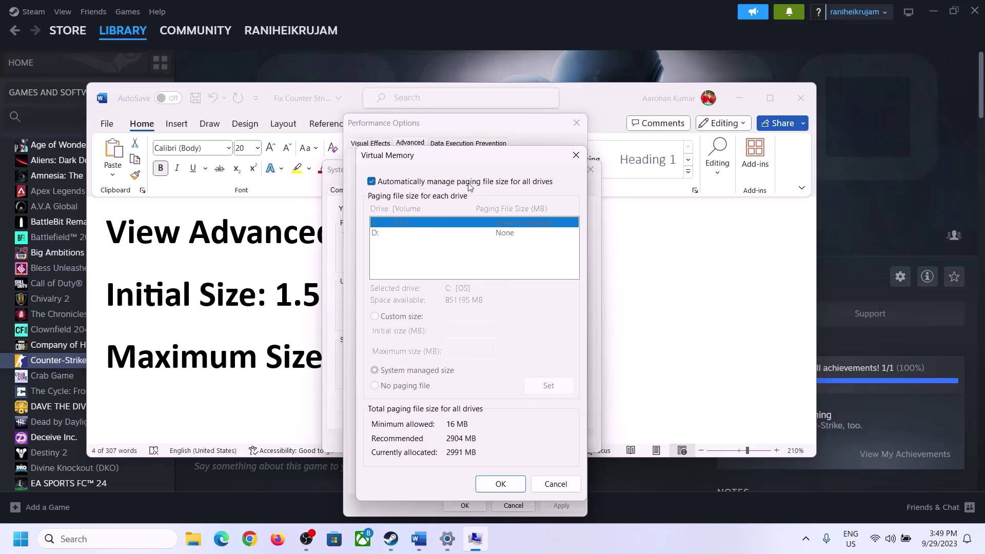
click(371, 182)
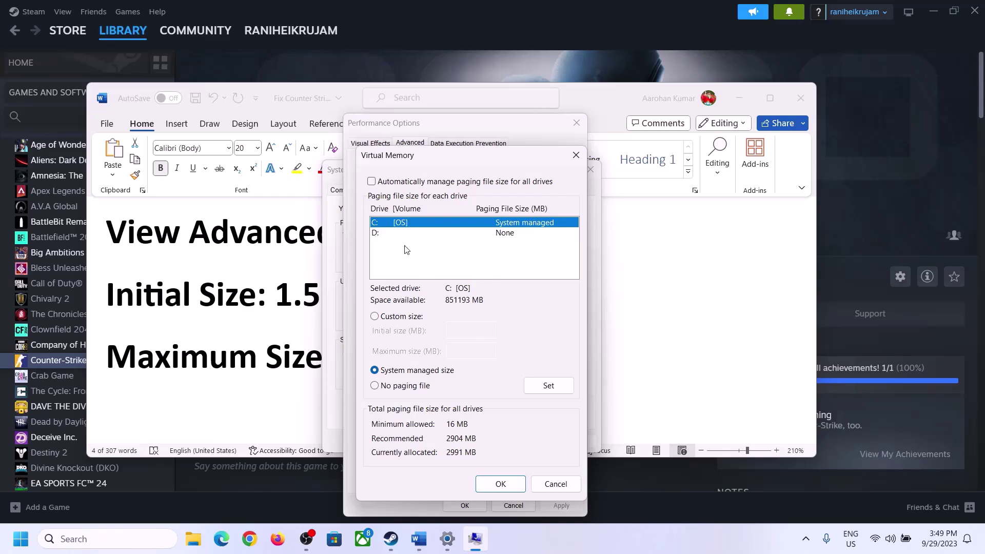
click(375, 317)
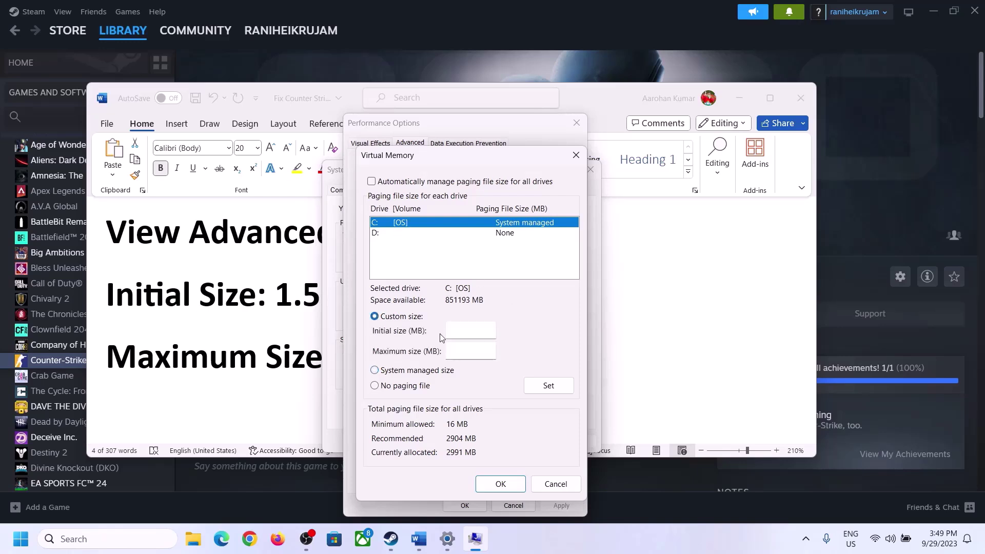
click(472, 330)
click(265, 307)
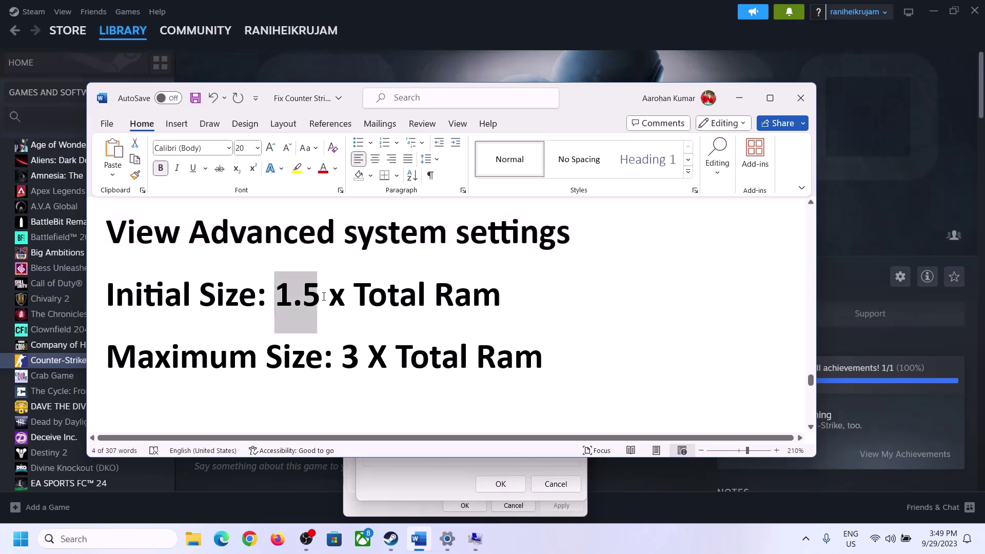